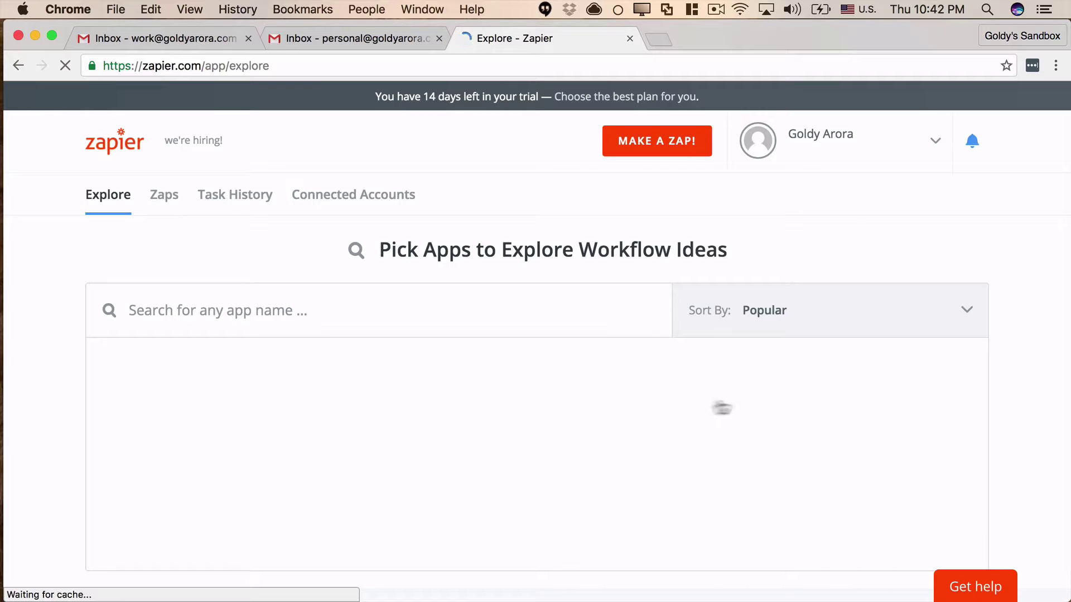
- Create a new Zap with Google Calendar as the trigger app and save New Event as its trigger
{"action": "left_click", "coordinate": [640, 142]}
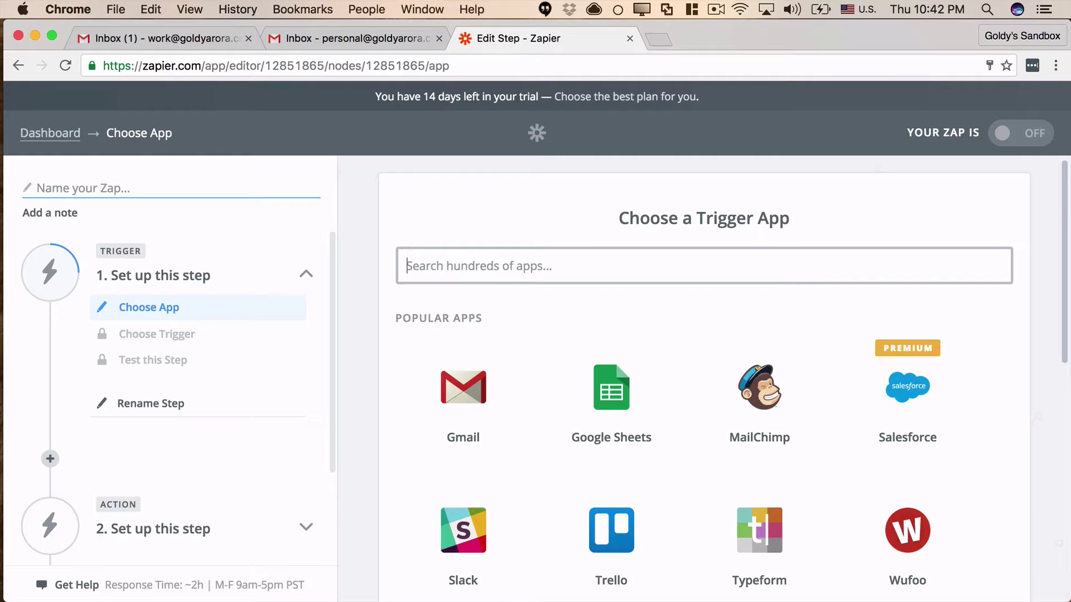
{"action": "type", "text": "cal"}
{"action": "left_click", "coordinate": [467, 314]}
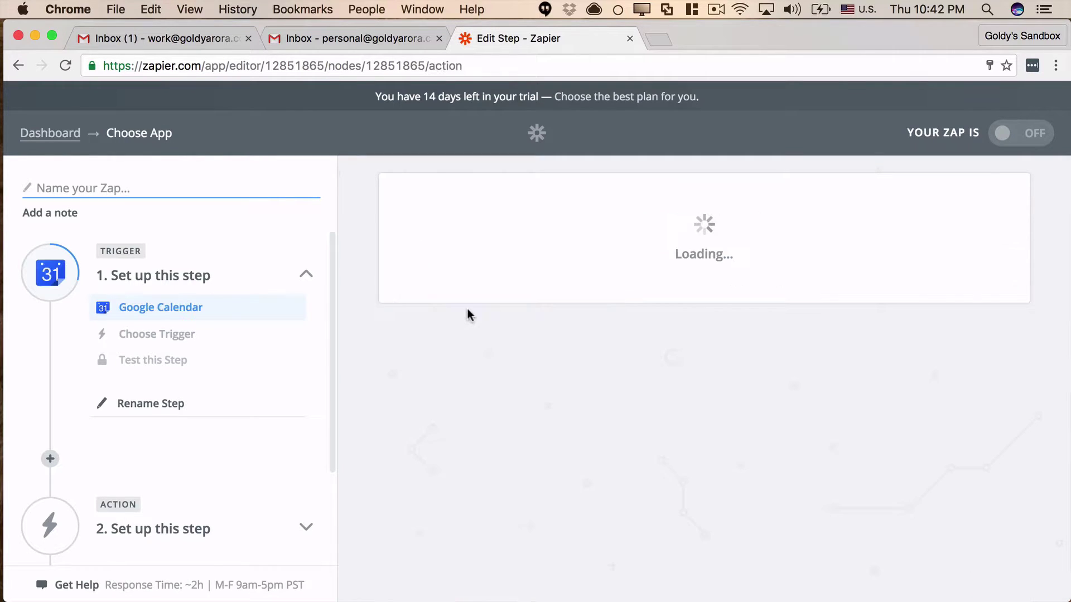
{"action": "scroll", "coordinate": [485, 417], "scroll_direction": "down", "scroll_amount": 5}
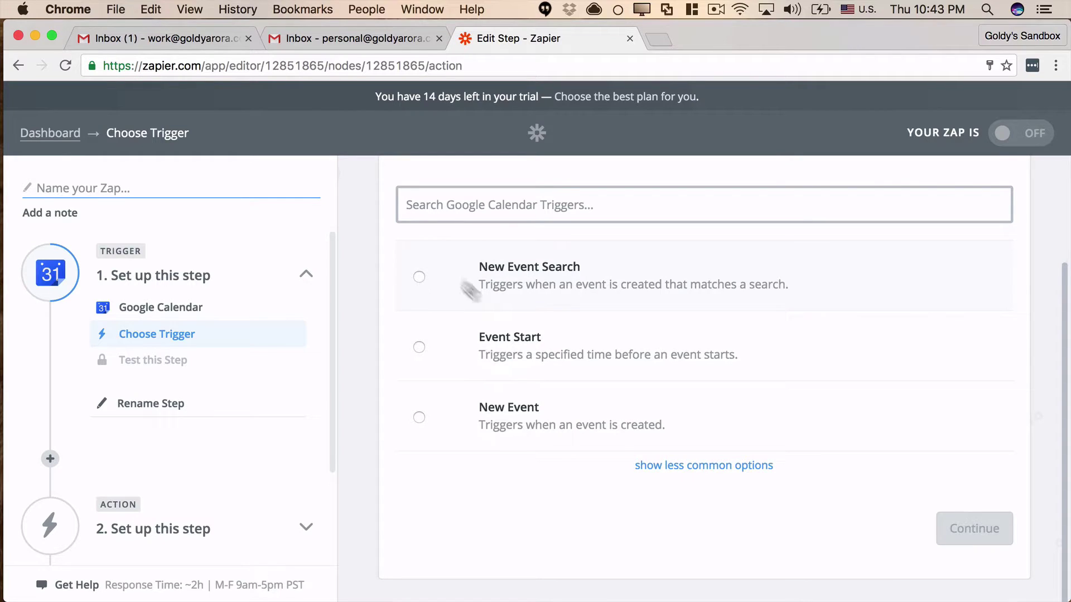
{"action": "left_click", "coordinate": [419, 419]}
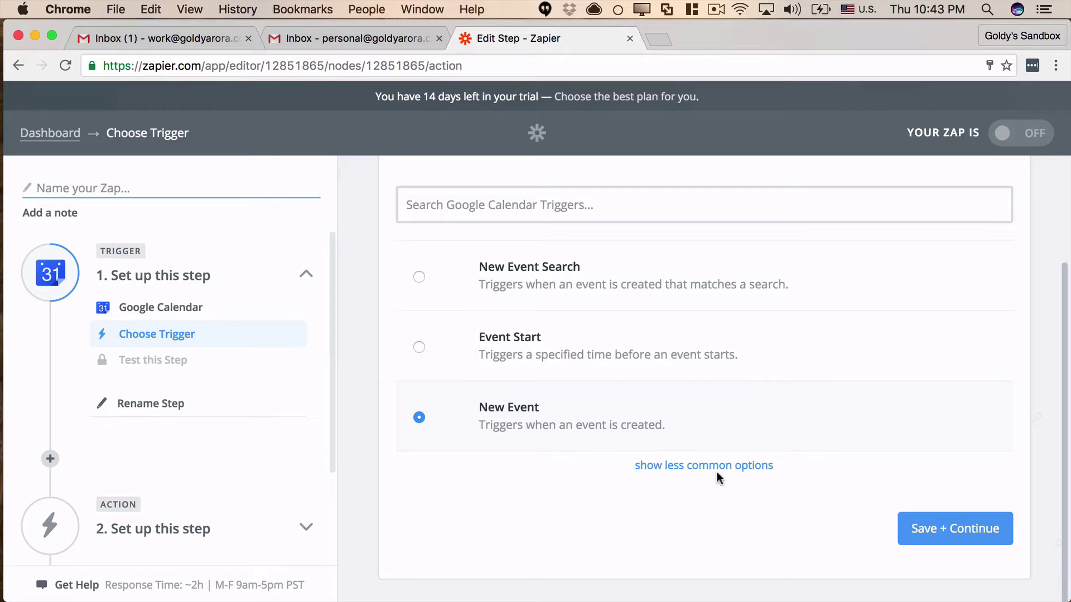
{"action": "left_click", "coordinate": [925, 535]}
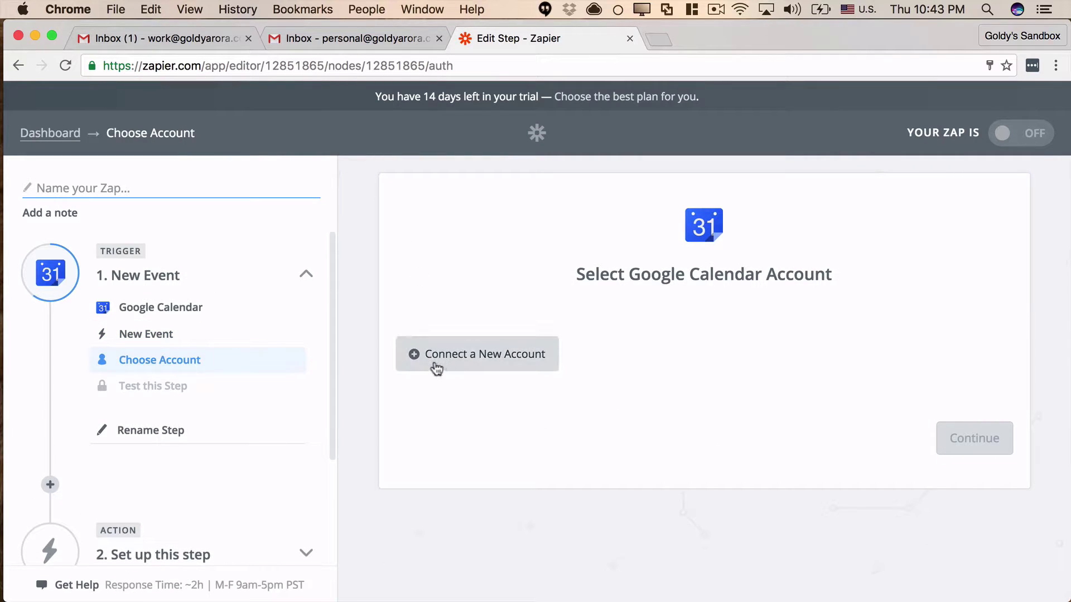
- Connect the personal Google account to the calendar trigger and allow Zapier access to it
{"action": "left_click", "coordinate": [417, 354]}
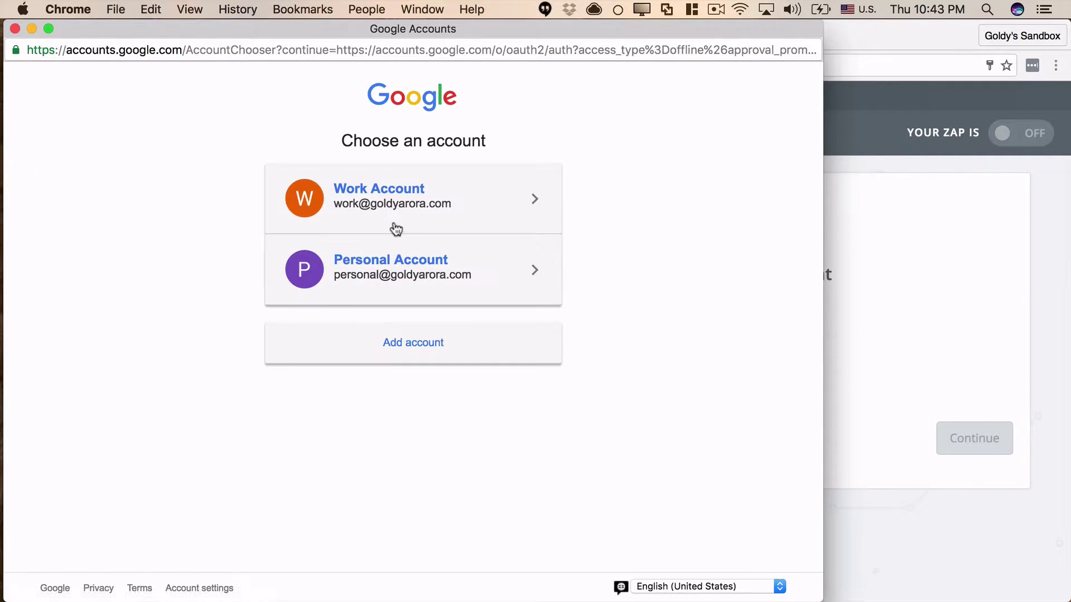
{"action": "left_click", "coordinate": [384, 264]}
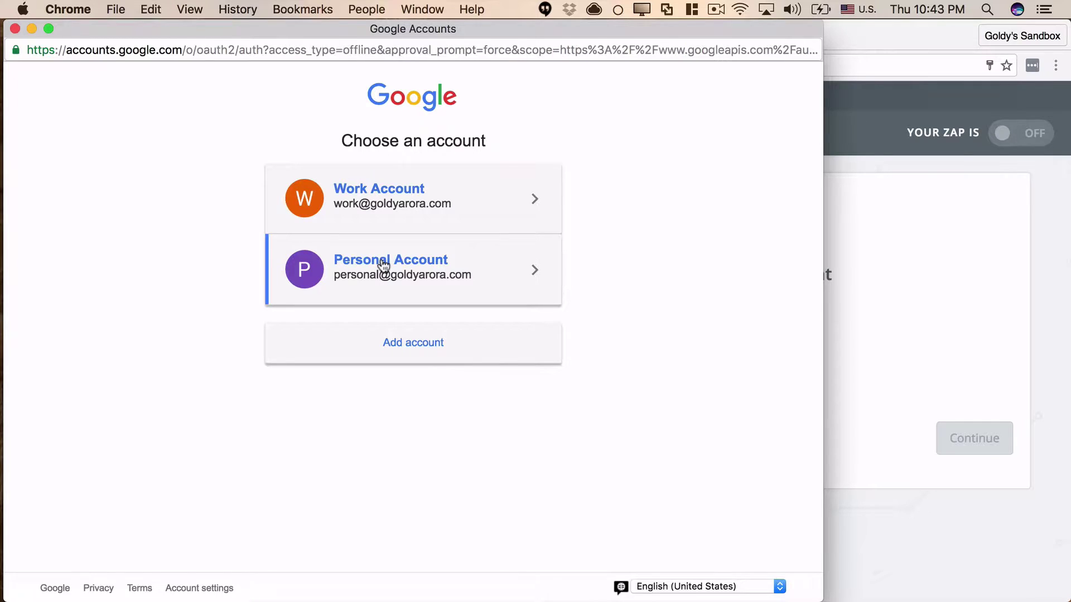
{"action": "left_click", "coordinate": [557, 350]}
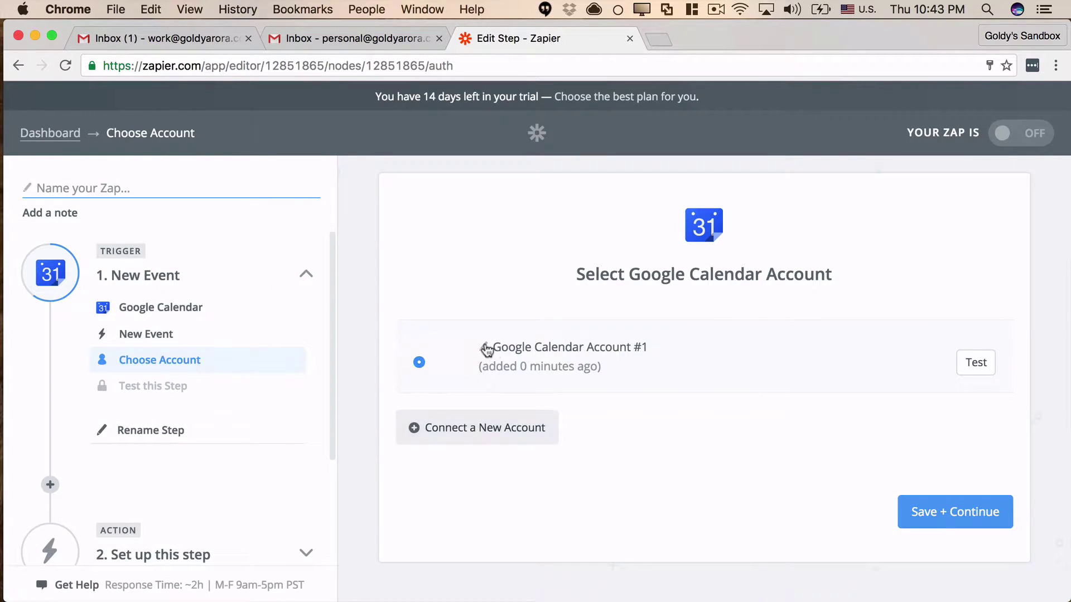
- Rename the connected calendar account to Personal, test its connection and save it for the trigger
{"action": "left_click", "coordinate": [493, 351]}
{"action": "type", "text": "Personal"}
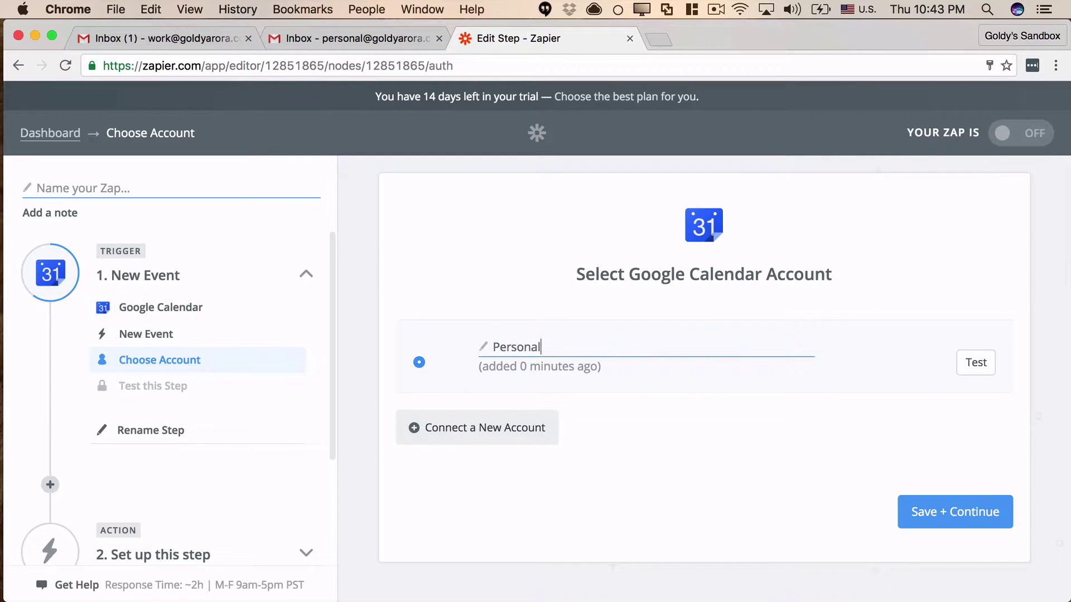
{"action": "left_click", "coordinate": [965, 367]}
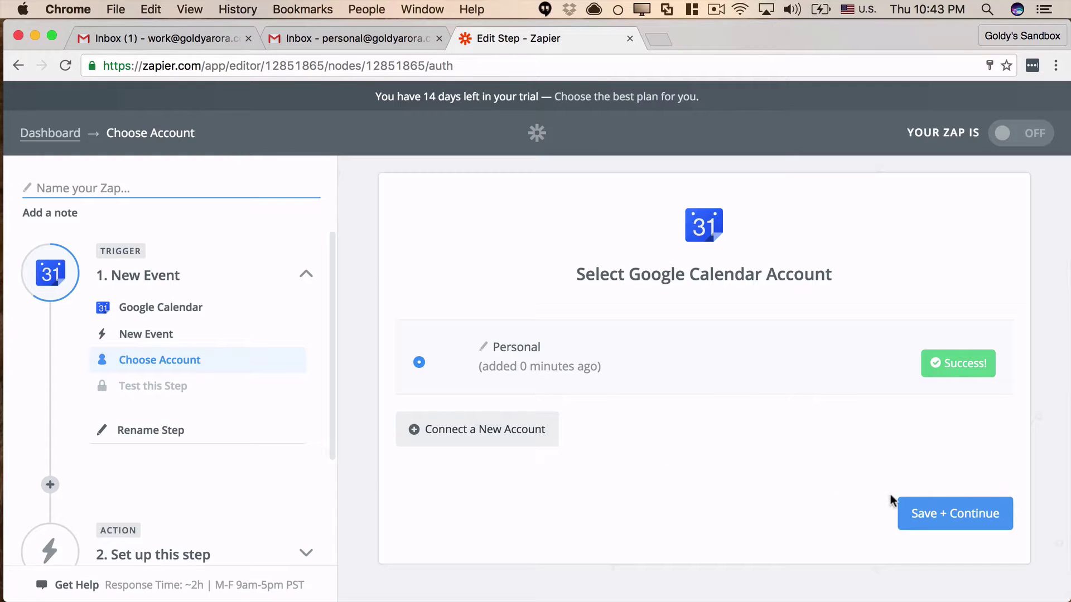
{"action": "left_click", "coordinate": [909, 508]}
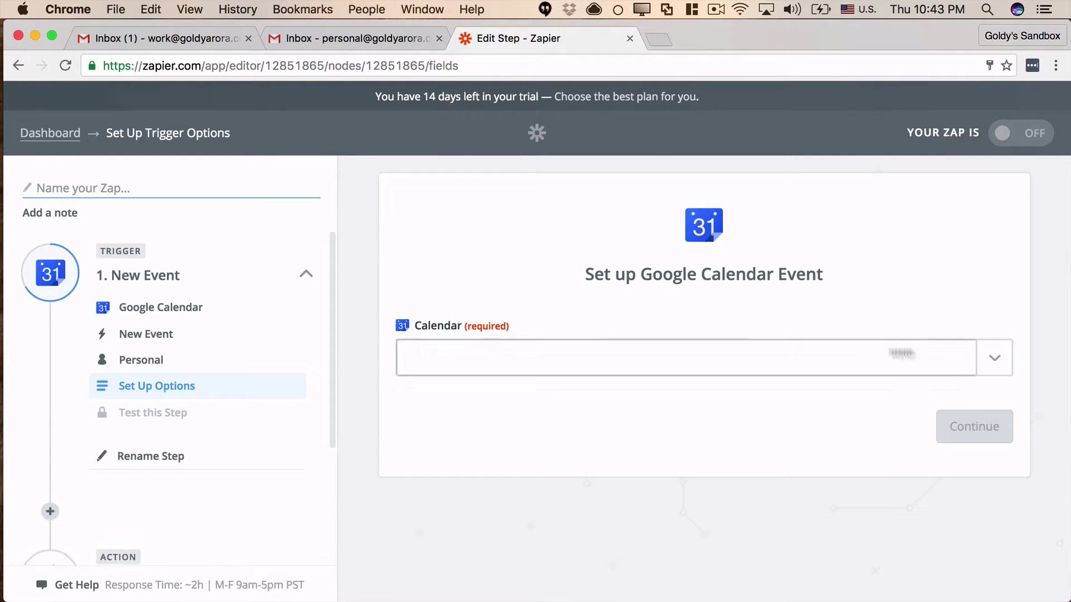
- Choose the personal account's main calendar for the New Event trigger and continue to testing
{"action": "left_click", "coordinate": [992, 358]}
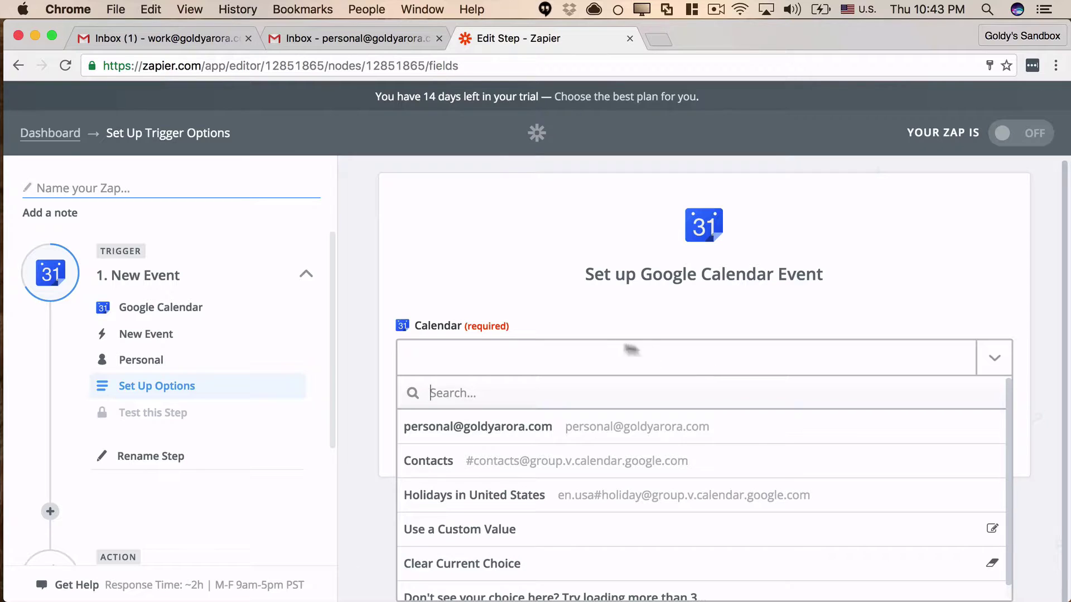
{"action": "left_click", "coordinate": [580, 431]}
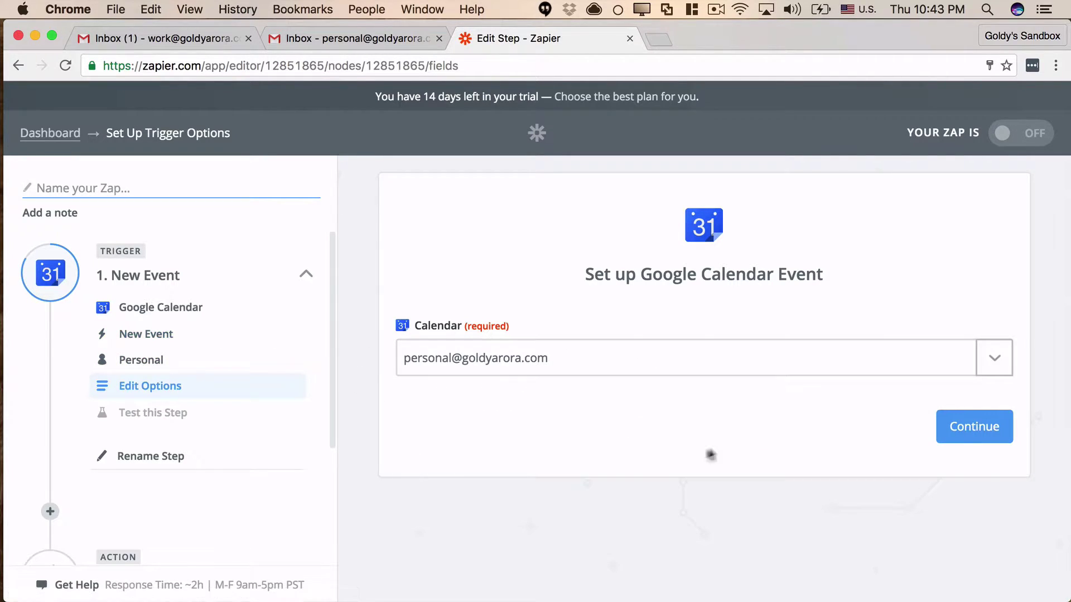
{"action": "left_click", "coordinate": [970, 443]}
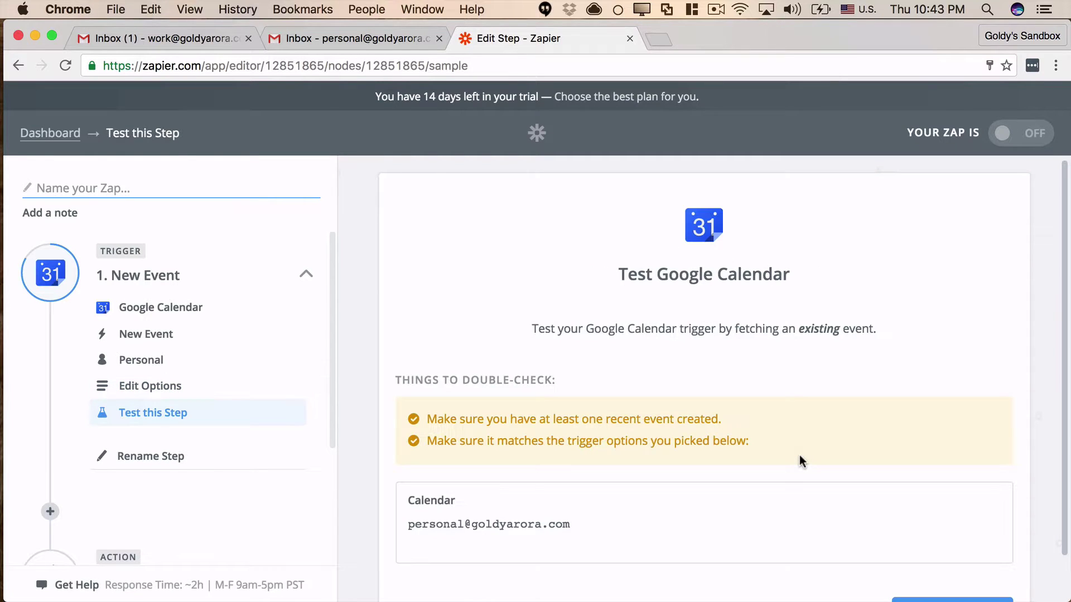
- Try to fetch an existing event for the trigger, skip the test and continue to the action setup
{"action": "scroll", "coordinate": [799, 454], "scroll_direction": "down", "scroll_amount": 2}
{"action": "scroll", "coordinate": [798, 461], "scroll_direction": "down", "scroll_amount": 1}
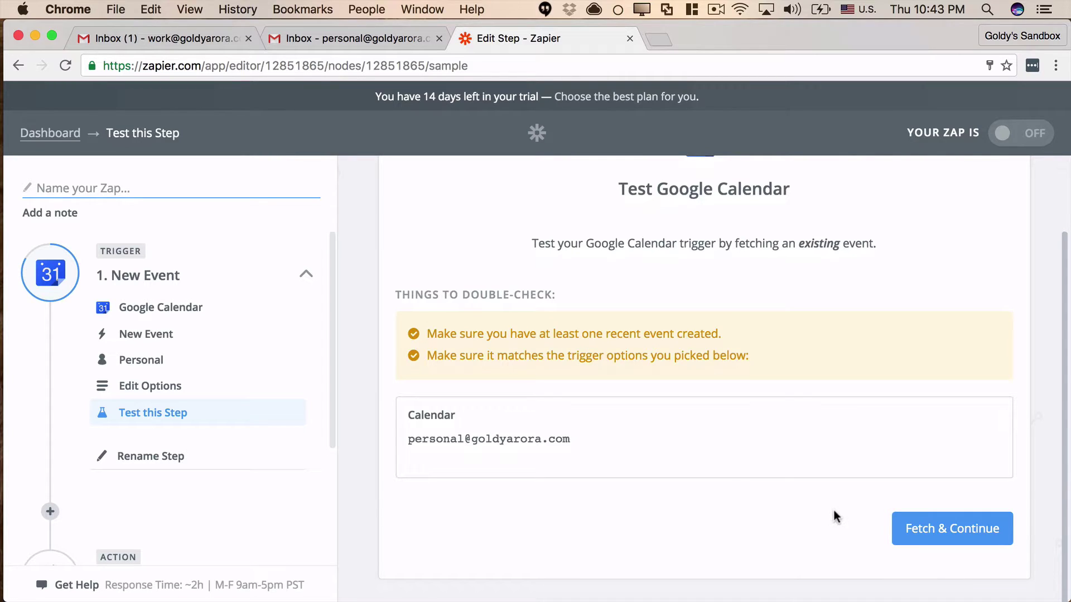
{"action": "left_click", "coordinate": [918, 536]}
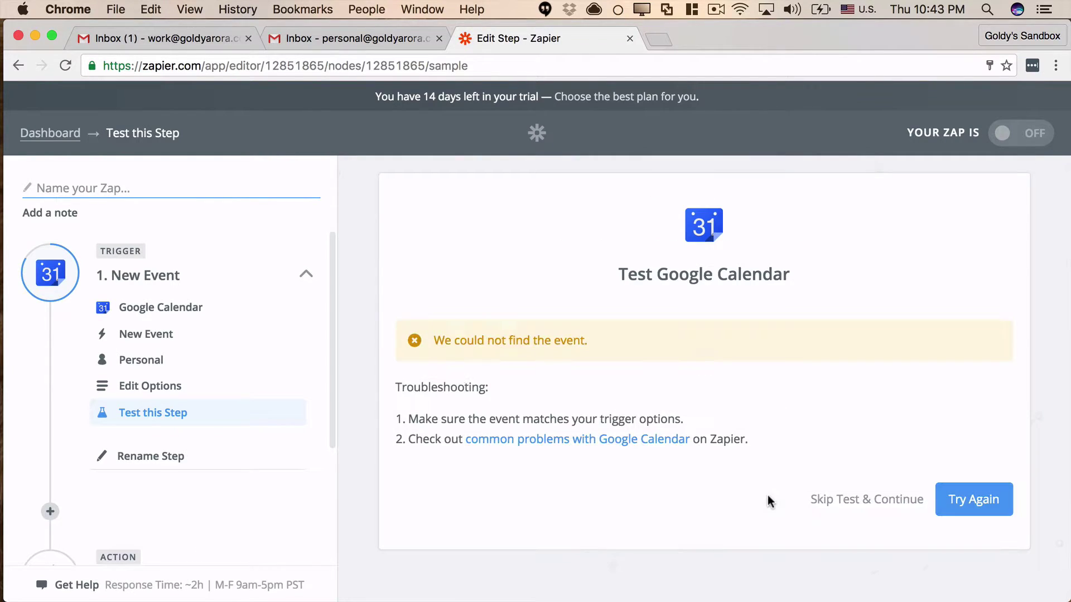
{"action": "left_click", "coordinate": [826, 505]}
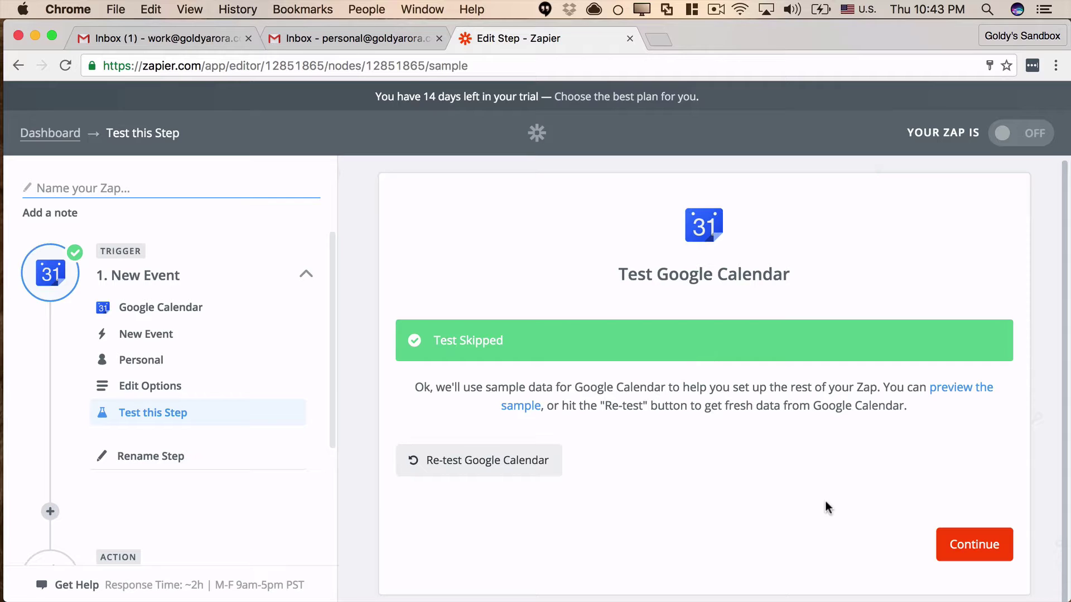
{"action": "left_click", "coordinate": [955, 545]}
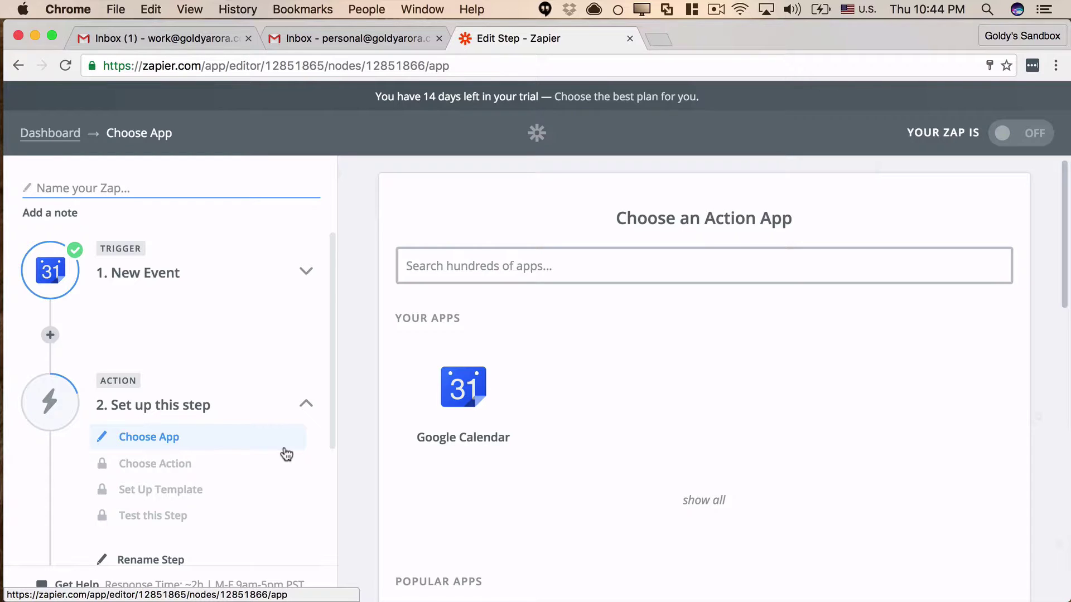
- Choose Google Calendar as the action app and save Create Detailed Event as its action
{"action": "type", "text": "cal"}
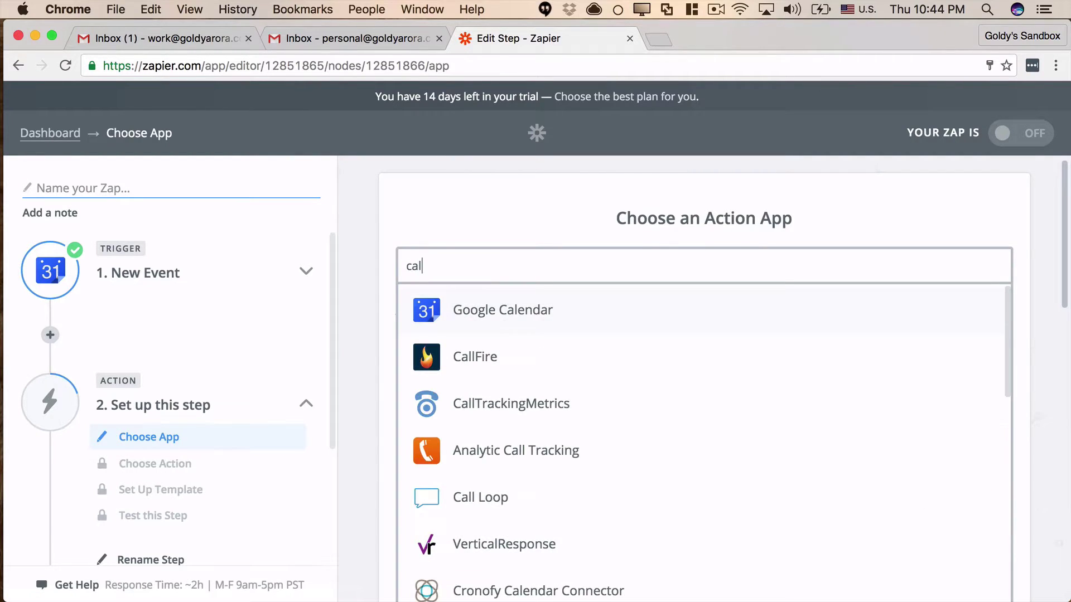
{"action": "left_click", "coordinate": [464, 301]}
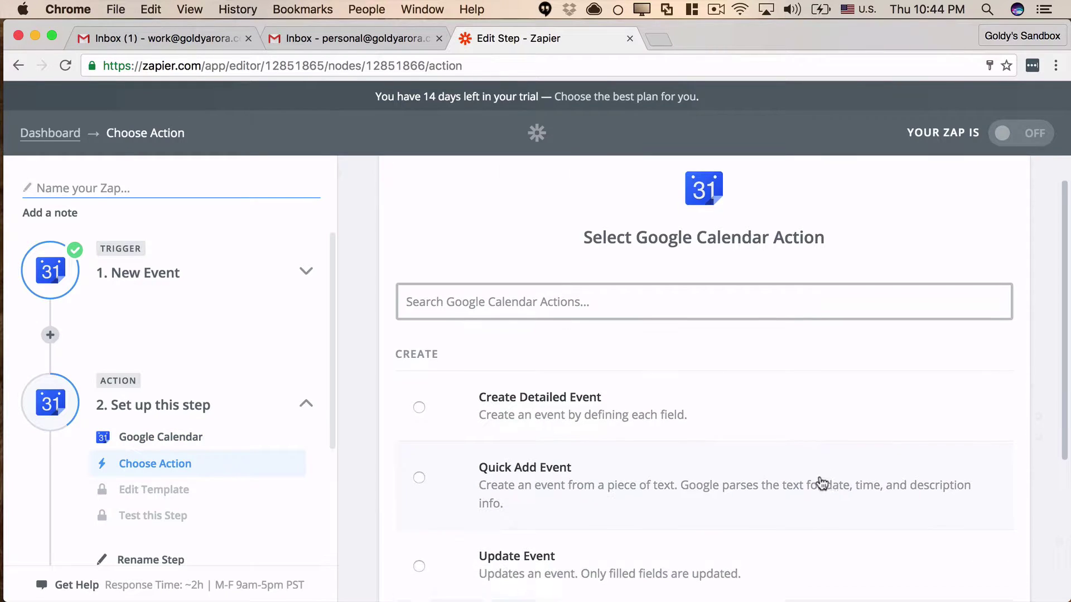
{"action": "left_click", "coordinate": [419, 295]}
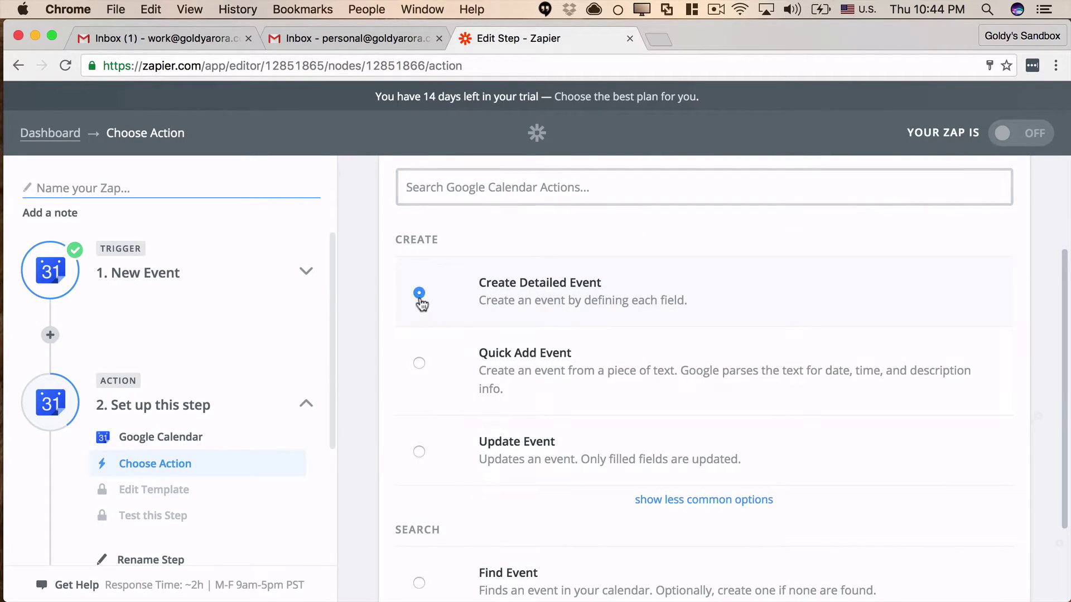
{"action": "left_click", "coordinate": [939, 559]}
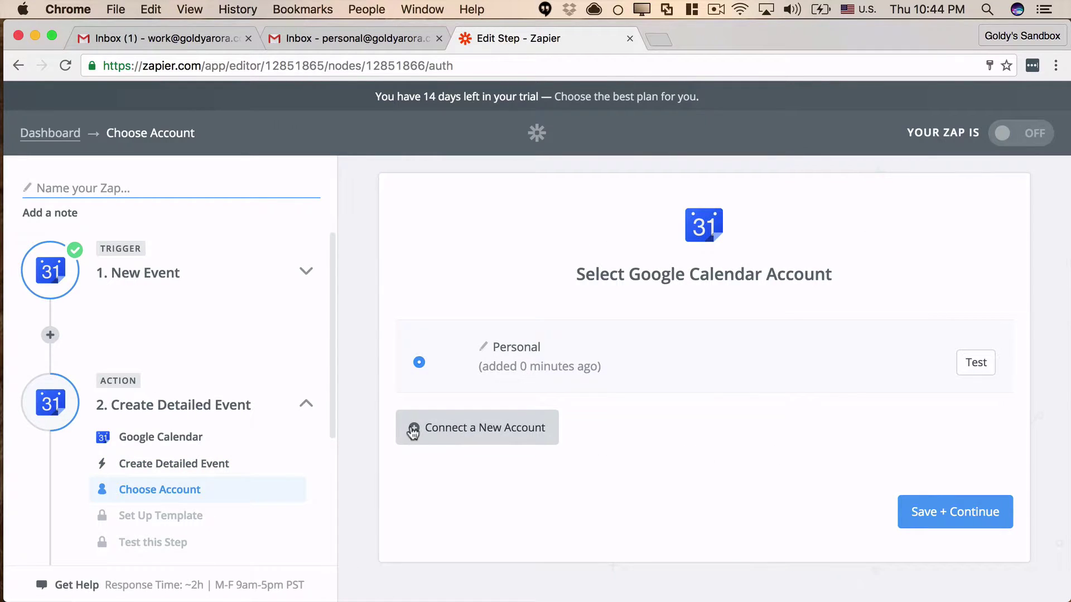
- Connect the work Google account as a new calendar account and allow Zapier access to it
{"action": "left_click", "coordinate": [413, 432]}
{"action": "left_click", "coordinate": [373, 209]}
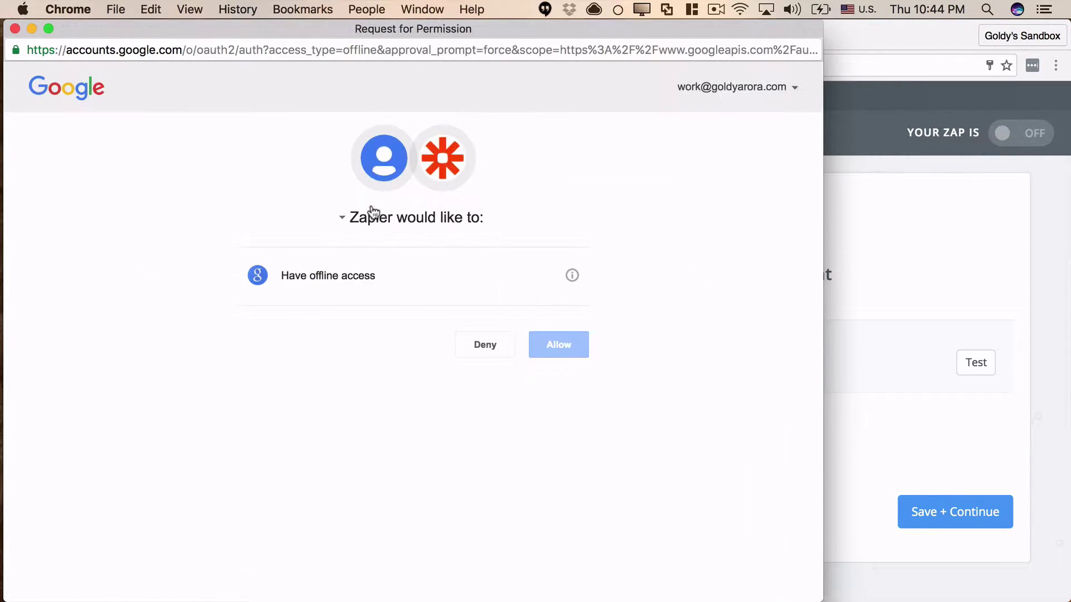
{"action": "left_click", "coordinate": [547, 347]}
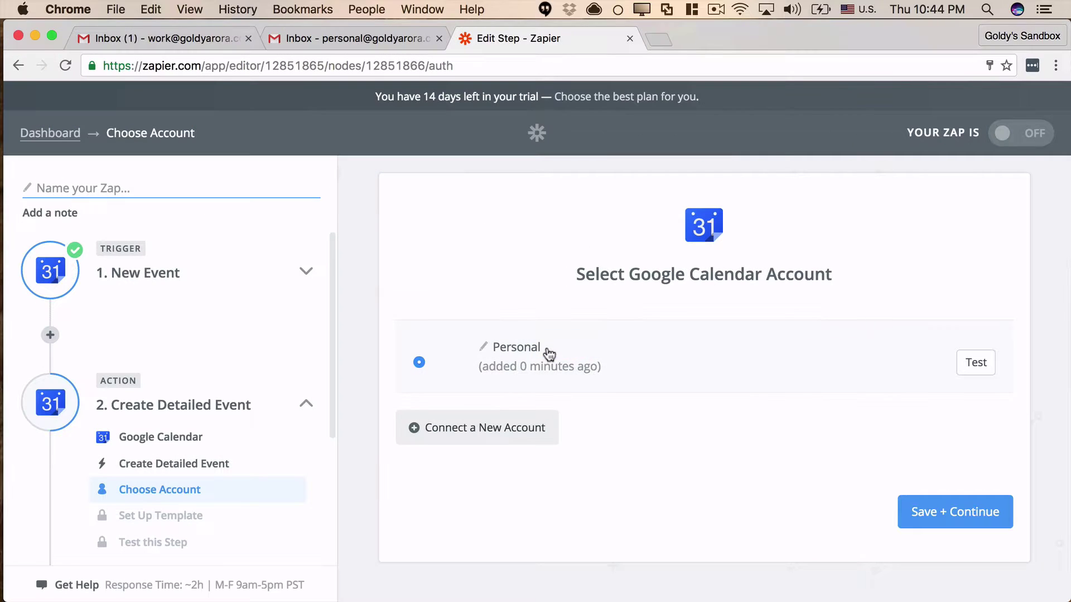
- Rename the new calendar account to Work A/C, test its connection and save it for the action
{"action": "left_click", "coordinate": [487, 483]}
{"action": "type", "text": "Work"}
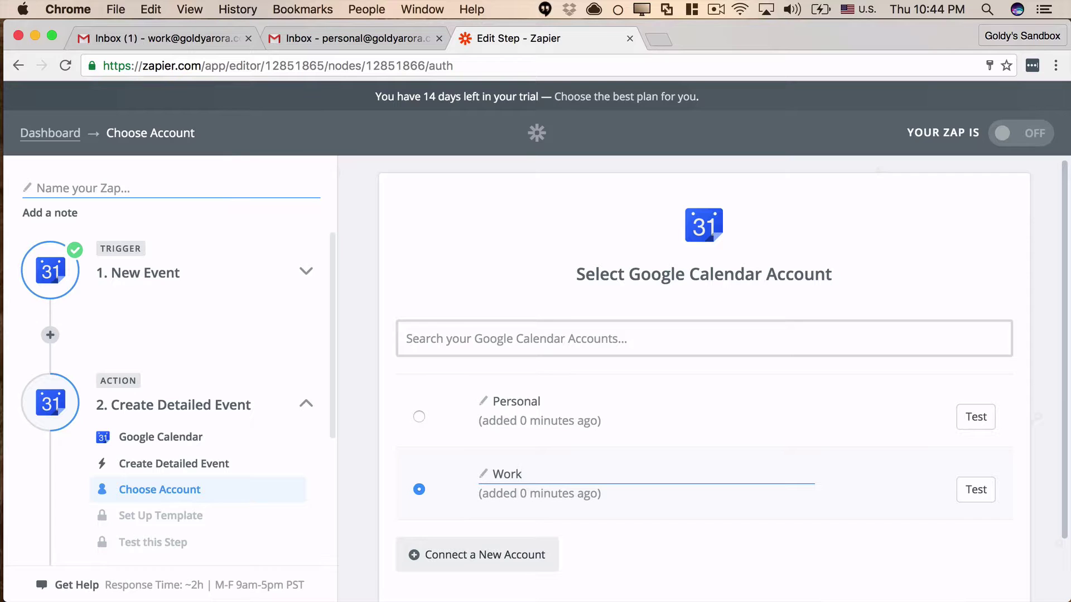
{"action": "type", "text": " A/C"}
{"action": "left_click", "coordinate": [618, 554]}
{"action": "left_click", "coordinate": [976, 491]}
{"action": "scroll", "coordinate": [763, 546], "scroll_direction": "down", "scroll_amount": 3}
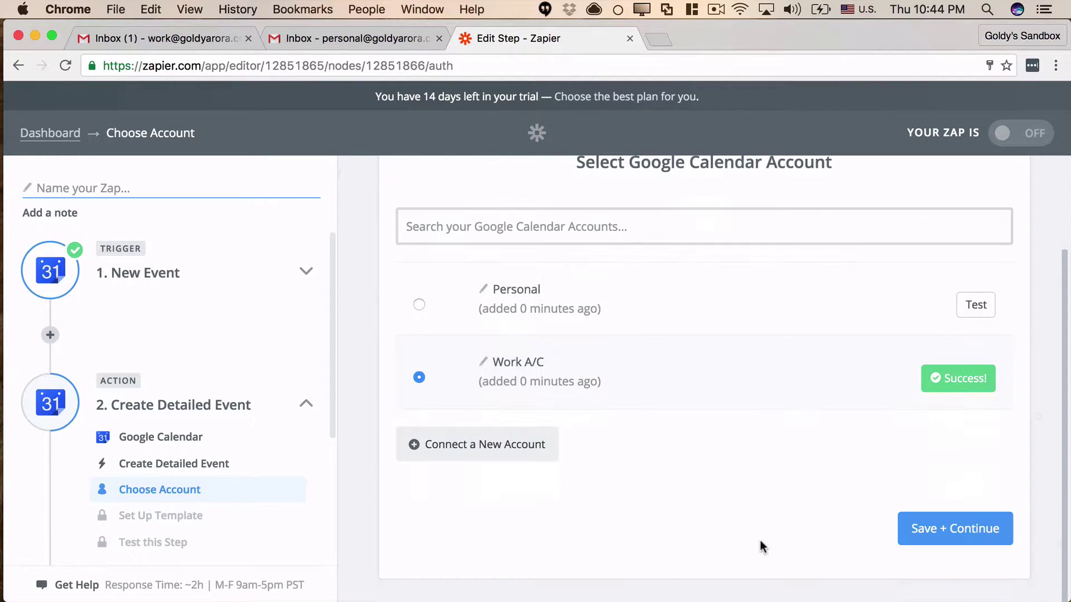
{"action": "left_click", "coordinate": [903, 546]}
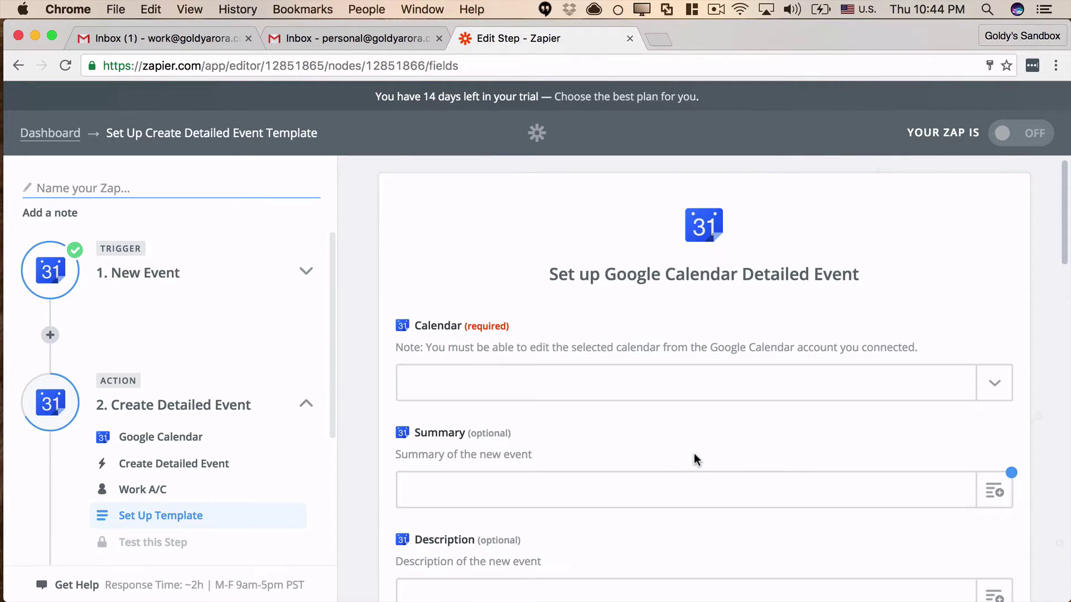
- Set the detailed event's target calendar to the work account's main calendar
{"action": "scroll", "coordinate": [729, 399], "scroll_direction": "down", "scroll_amount": 2}
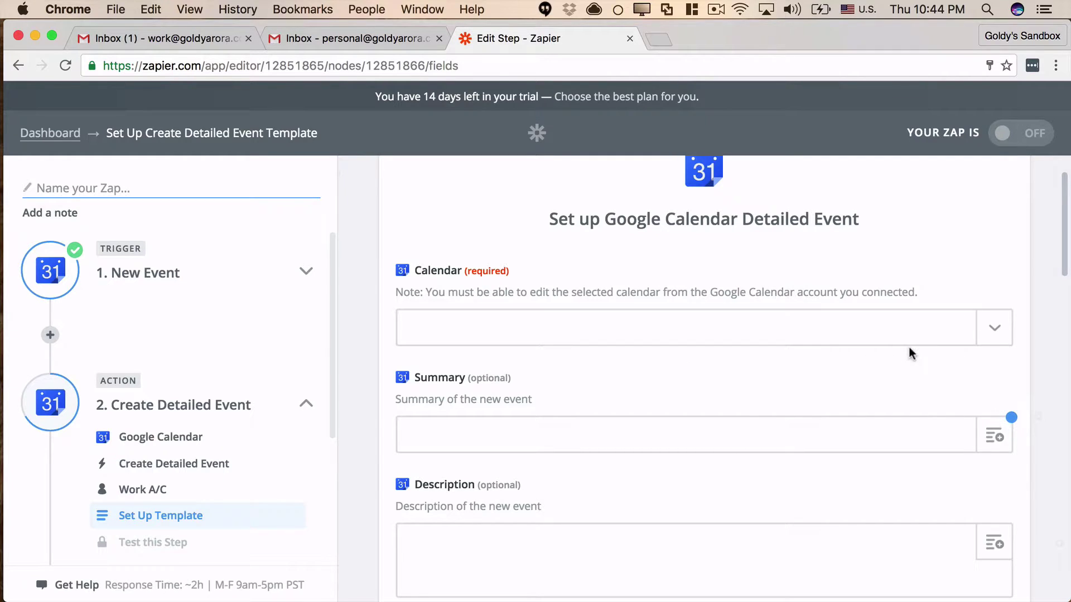
{"action": "left_click", "coordinate": [995, 338]}
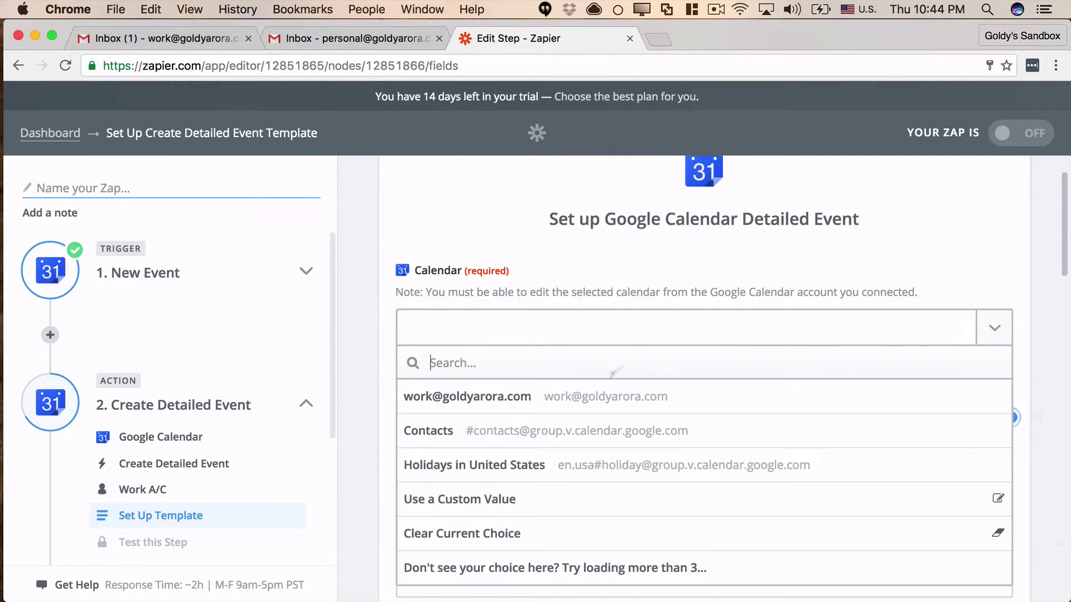
{"action": "left_click", "coordinate": [507, 399]}
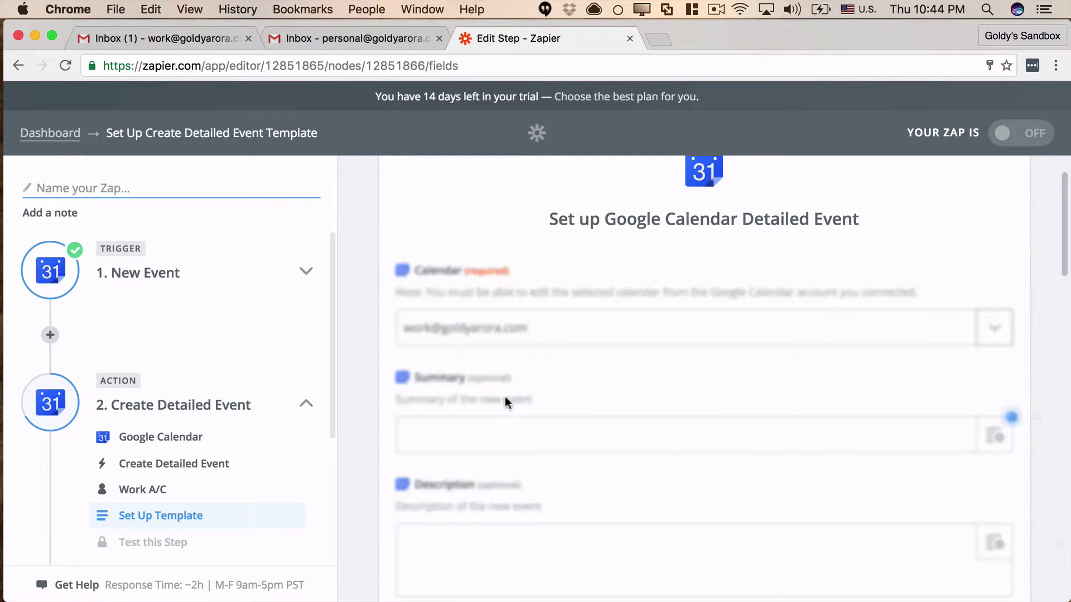
- Map the new event's Summary and Description fields to the Step 1 Summary and Description values
{"action": "scroll", "coordinate": [668, 394], "scroll_direction": "down", "scroll_amount": 2}
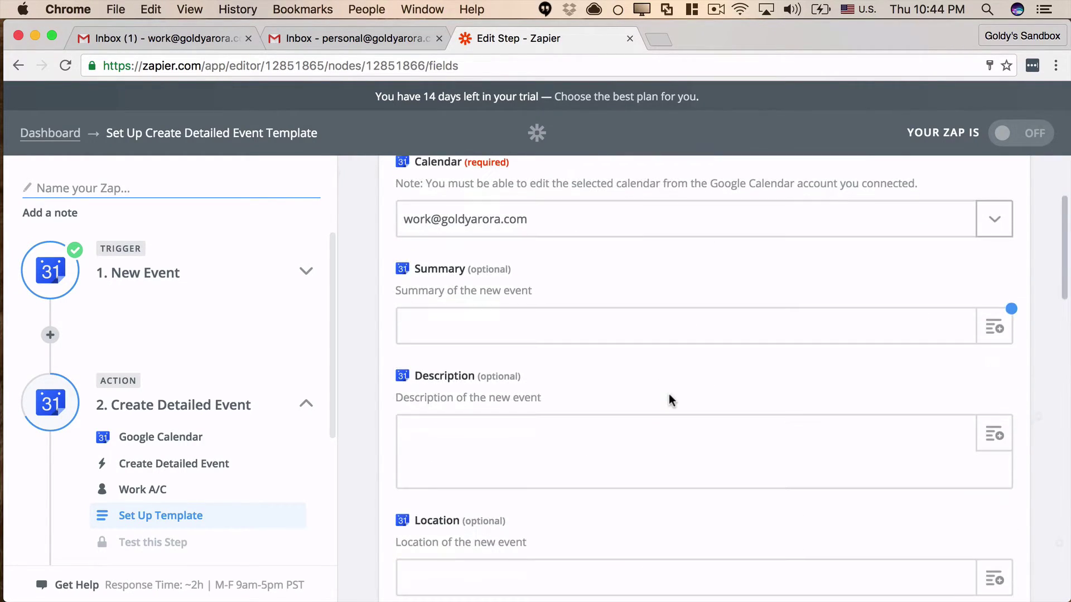
{"action": "left_click", "coordinate": [1001, 336]}
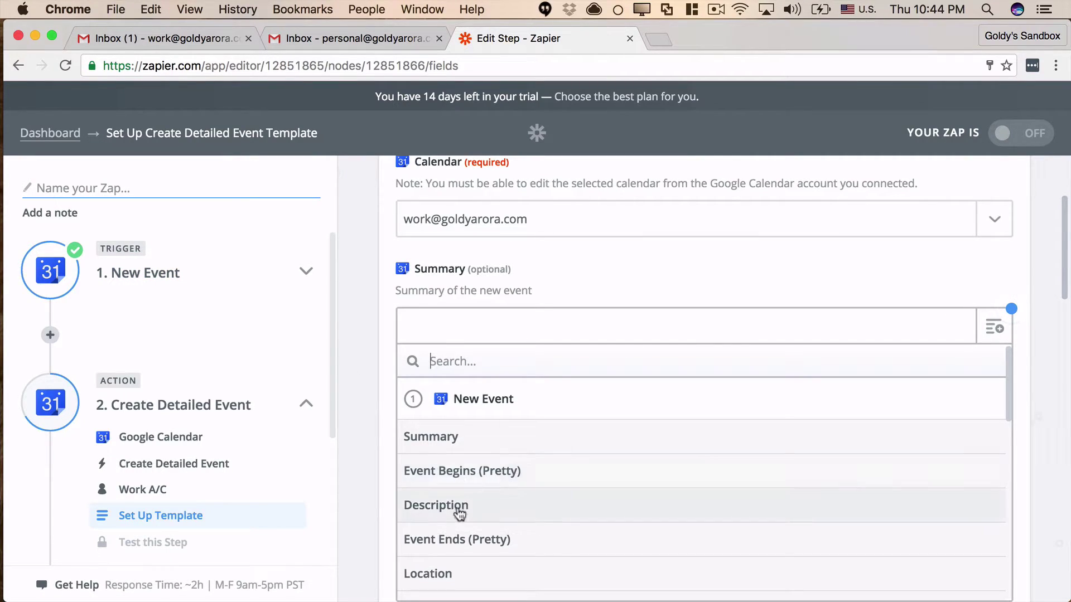
{"action": "left_click", "coordinate": [466, 446]}
{"action": "scroll", "coordinate": [694, 461], "scroll_direction": "down", "scroll_amount": 3}
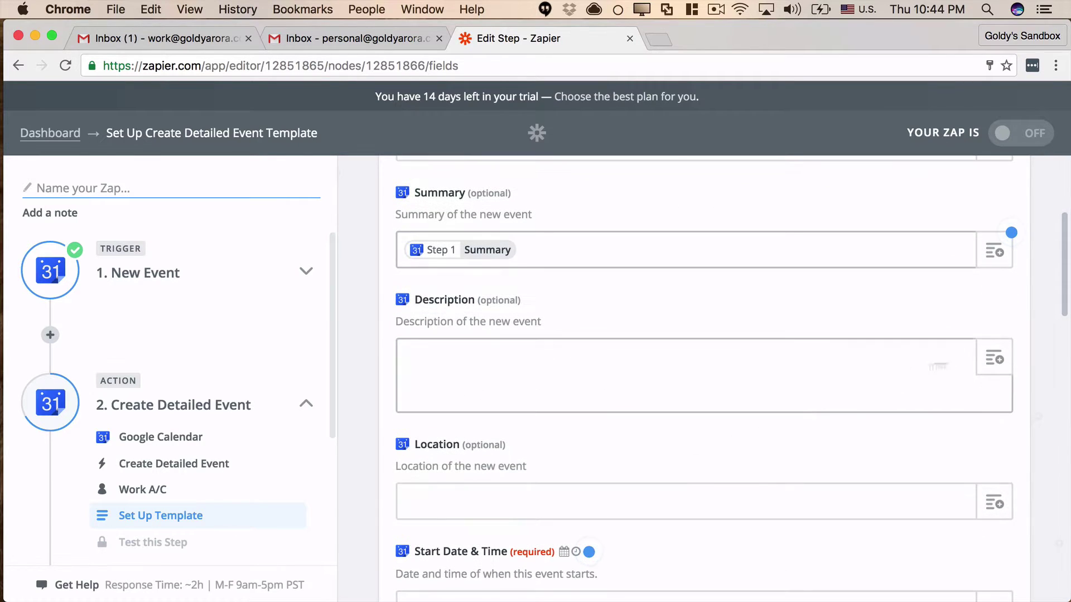
{"action": "left_click", "coordinate": [1003, 373]}
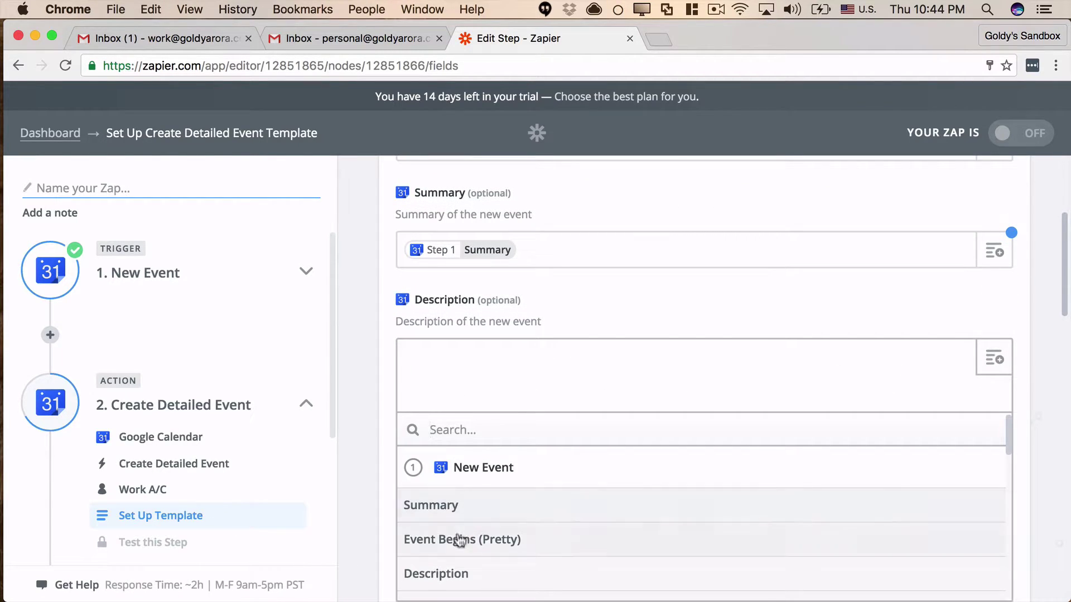
{"action": "left_click", "coordinate": [453, 574]}
{"action": "scroll", "coordinate": [613, 451], "scroll_direction": "down", "scroll_amount": 4}
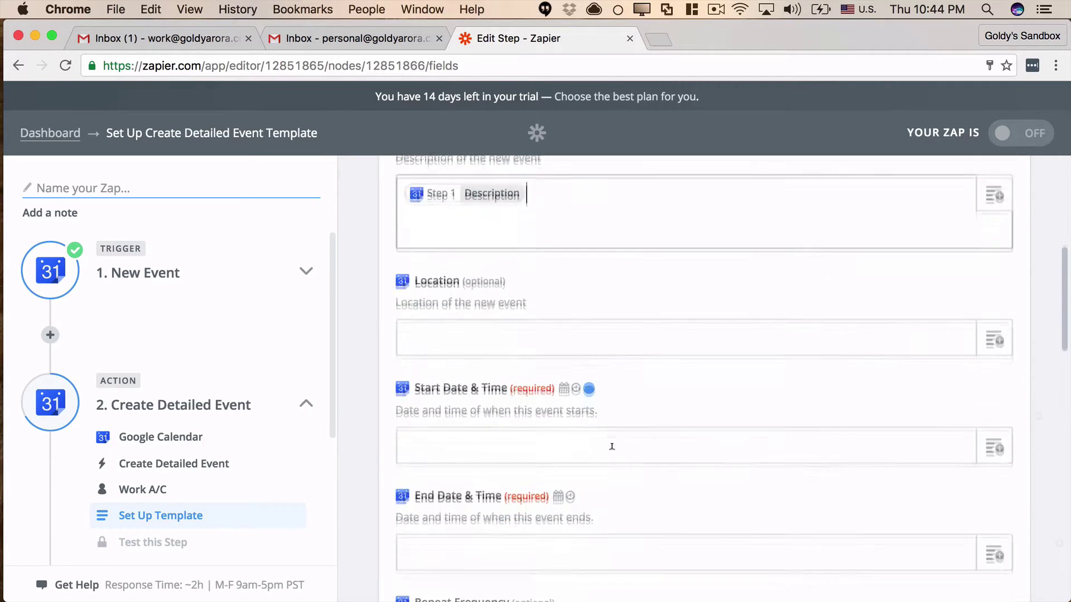
- Map the new event's Location field to the Step 1 Location value
{"action": "left_click", "coordinate": [998, 306]}
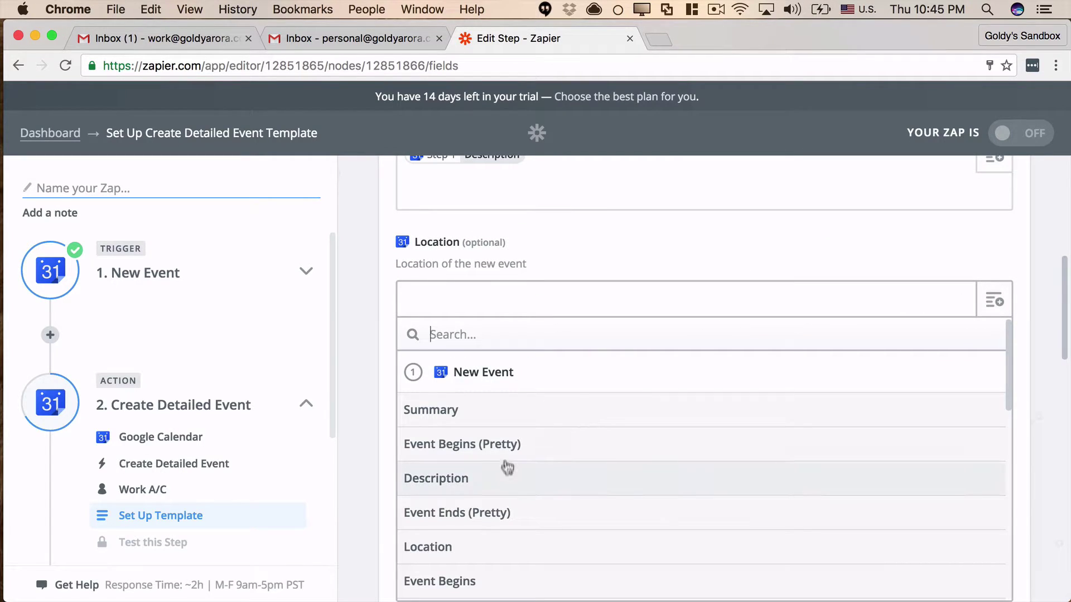
{"action": "left_click", "coordinate": [491, 548]}
{"action": "scroll", "coordinate": [817, 432], "scroll_direction": "down", "scroll_amount": 1}
- Map Start Date & Time to Step 1 Event Begins (Pretty) and End Date & Time to Event Ends (Pretty)
{"action": "left_click", "coordinate": [994, 360]}
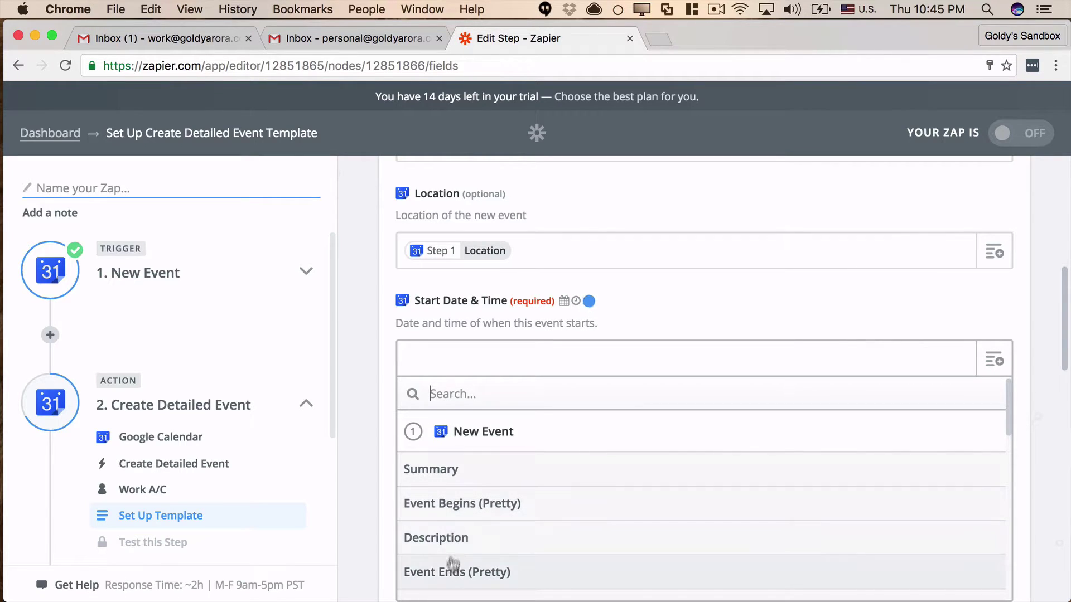
{"action": "left_click", "coordinate": [470, 512]}
{"action": "scroll", "coordinate": [732, 489], "scroll_direction": "down", "scroll_amount": 1}
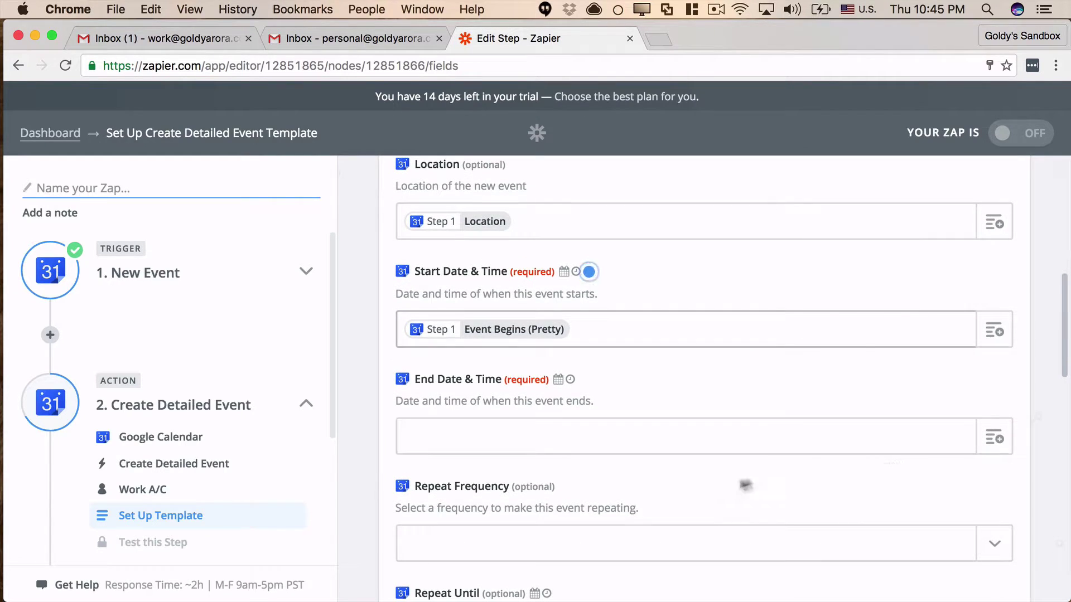
{"action": "left_click", "coordinate": [995, 440]}
{"action": "scroll", "coordinate": [512, 580], "scroll_direction": "down", "scroll_amount": 3}
{"action": "left_click", "coordinate": [468, 564]}
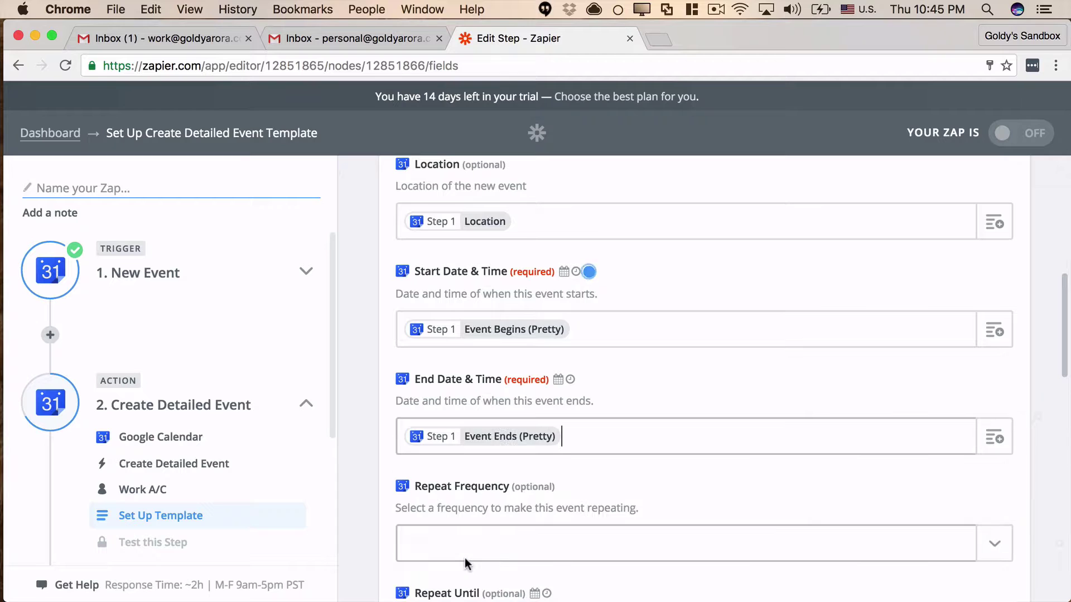
- Start a new line below the mapped value in the Description field and name the Zap Personal to Work
{"action": "scroll", "coordinate": [657, 460], "scroll_direction": "down", "scroll_amount": 5}
{"action": "scroll", "coordinate": [659, 467], "scroll_direction": "down", "scroll_amount": 10}
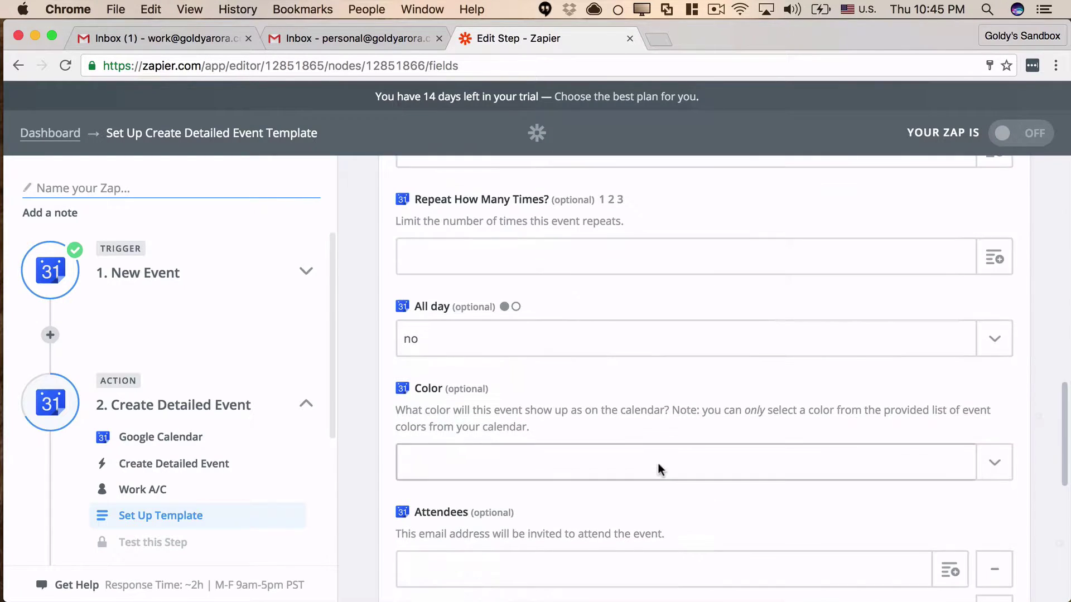
{"action": "scroll", "coordinate": [658, 469], "scroll_direction": "up", "scroll_amount": 10}
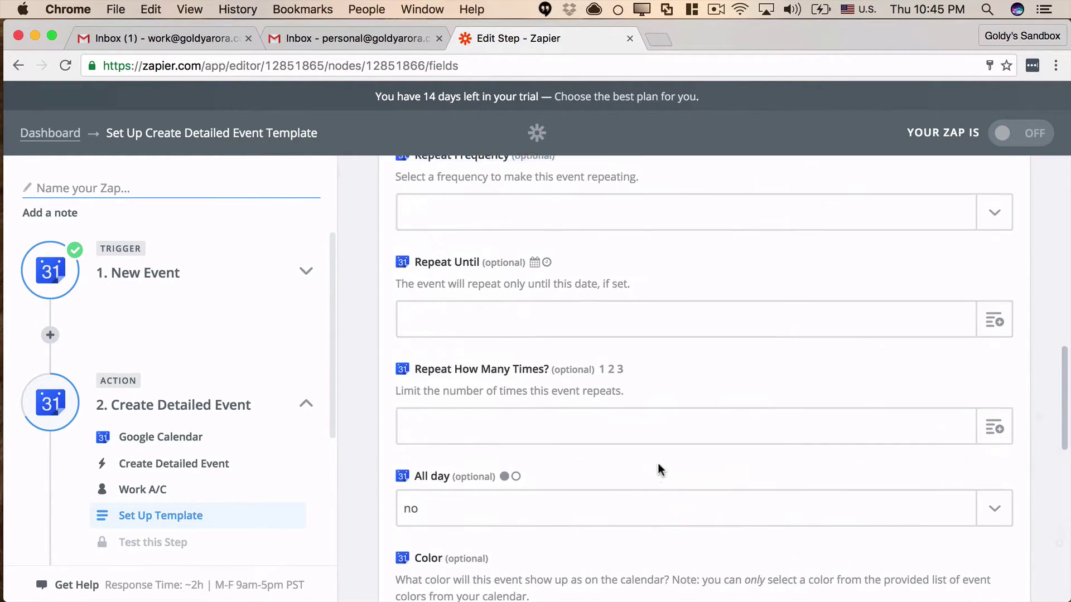
{"action": "scroll", "coordinate": [657, 470], "scroll_direction": "up", "scroll_amount": 6}
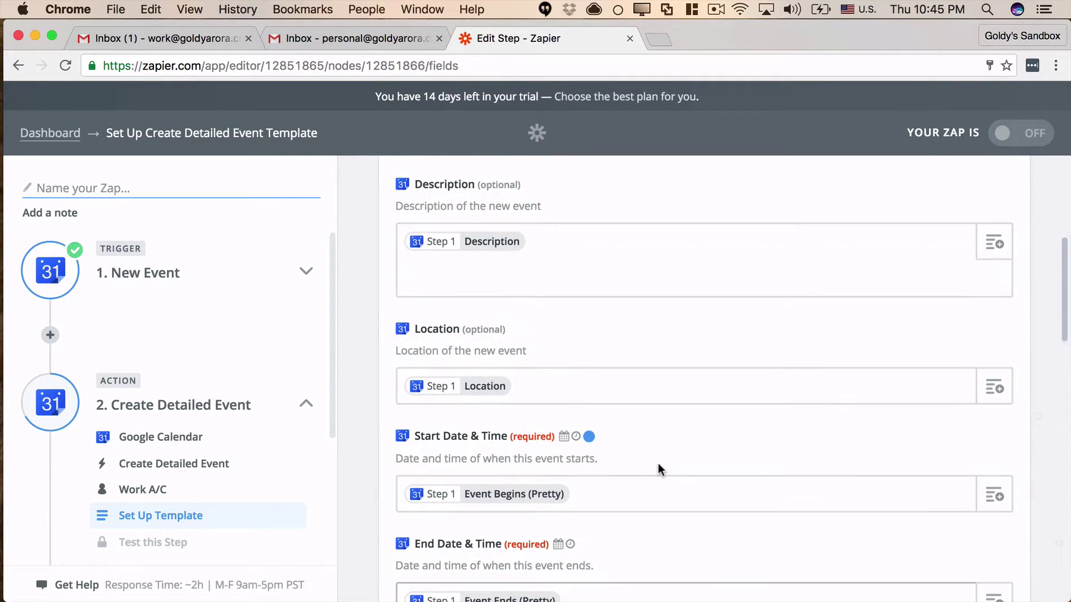
{"action": "left_click", "coordinate": [615, 344]}
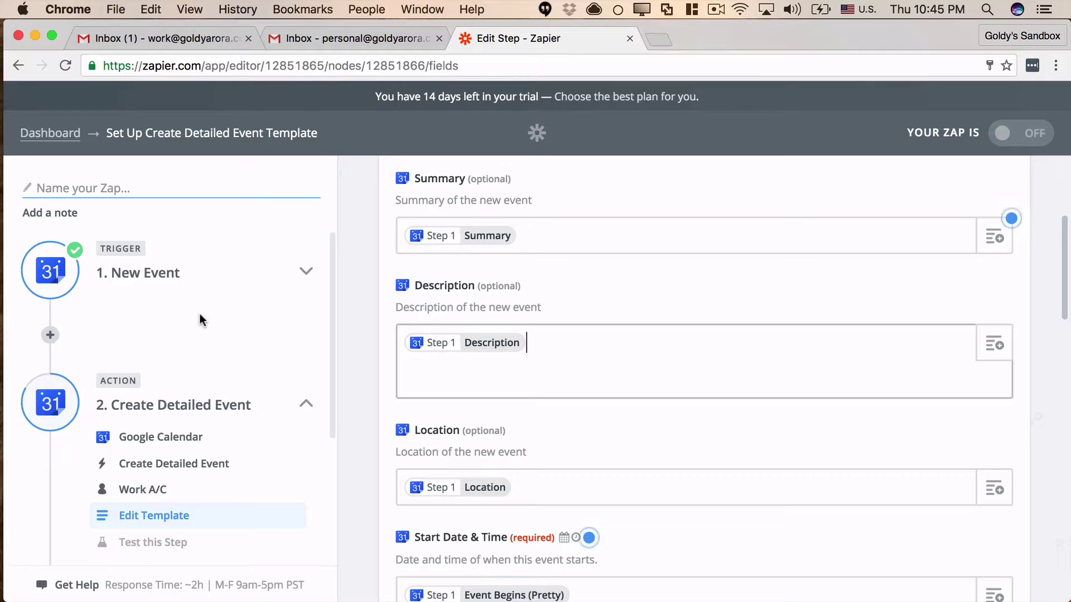
{"action": "key", "text": "Return"}
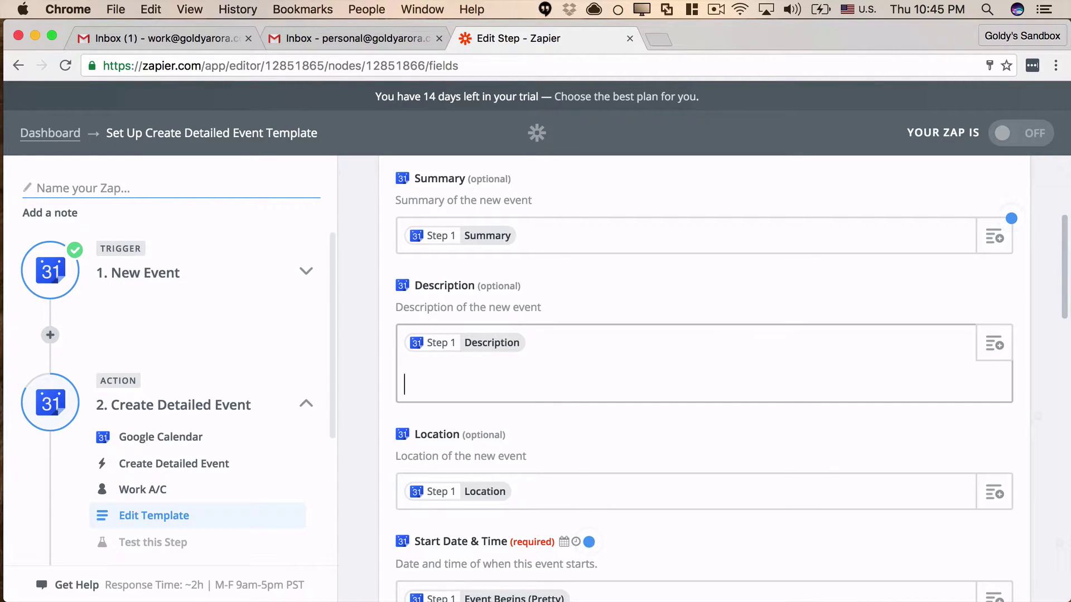
{"action": "left_click", "coordinate": [115, 187]}
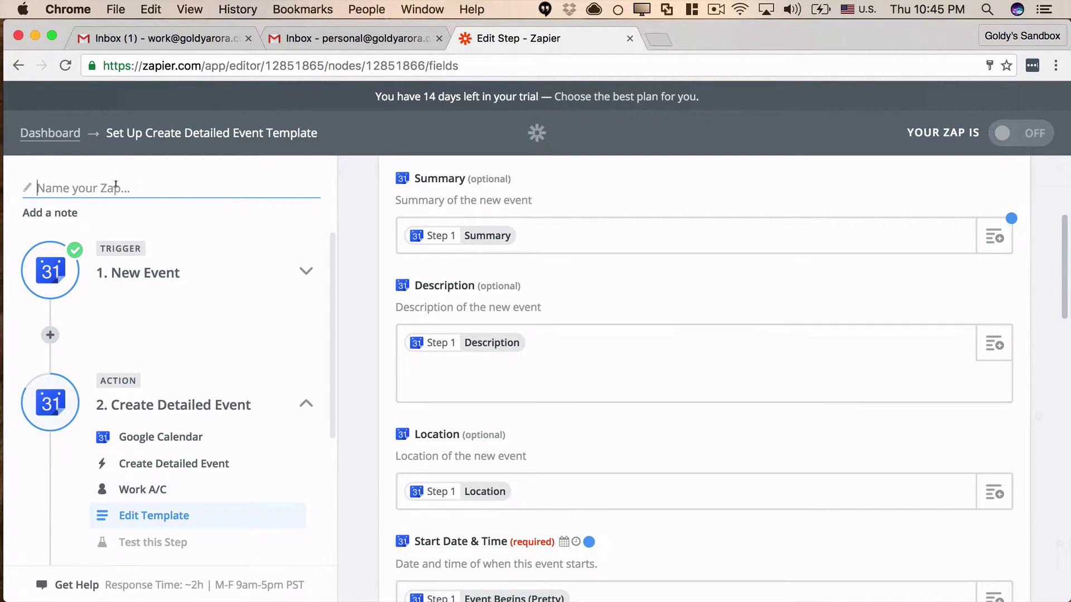
{"action": "type", "text": "Personal to Work"}
- Add the text personal2work on the new line of the Description field and select the field's content
{"action": "left_click", "coordinate": [442, 383]}
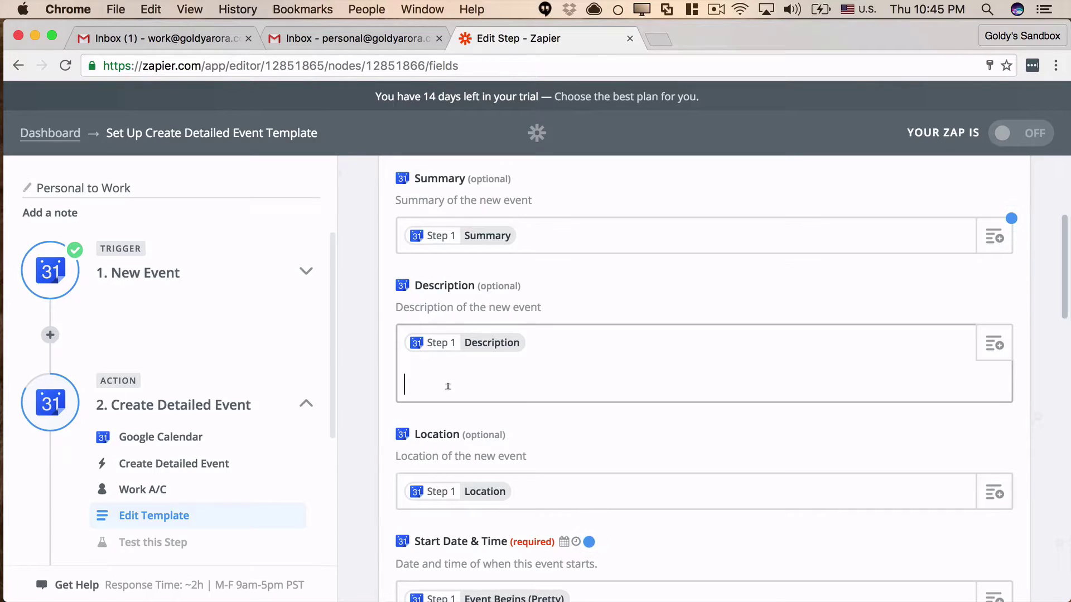
{"action": "type", "text": "personal2"}
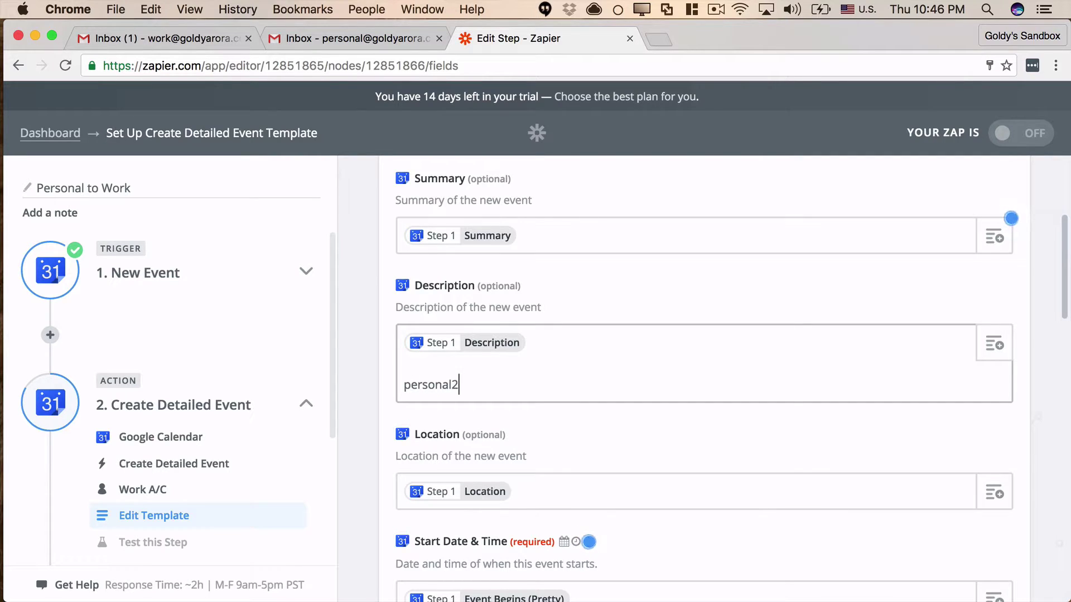
{"action": "type", "text": "work"}
{"action": "key", "text": "super+a"}
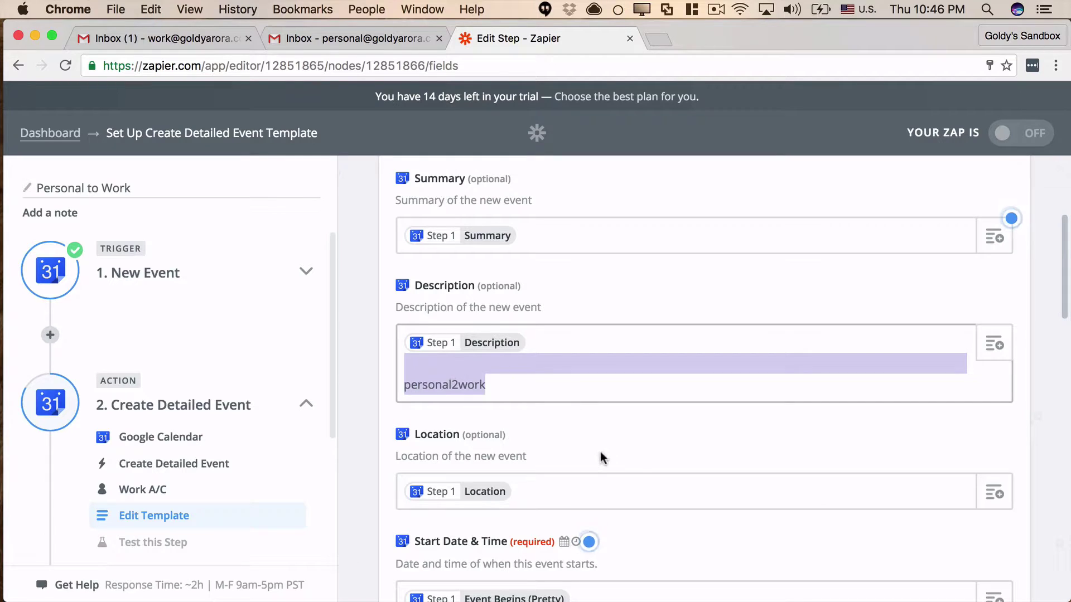
- Save the detailed event template and skip the action's test to finish the Zap setup
{"action": "scroll", "coordinate": [624, 421], "scroll_direction": "down", "scroll_amount": 5}
{"action": "scroll", "coordinate": [624, 417], "scroll_direction": "down", "scroll_amount": 15}
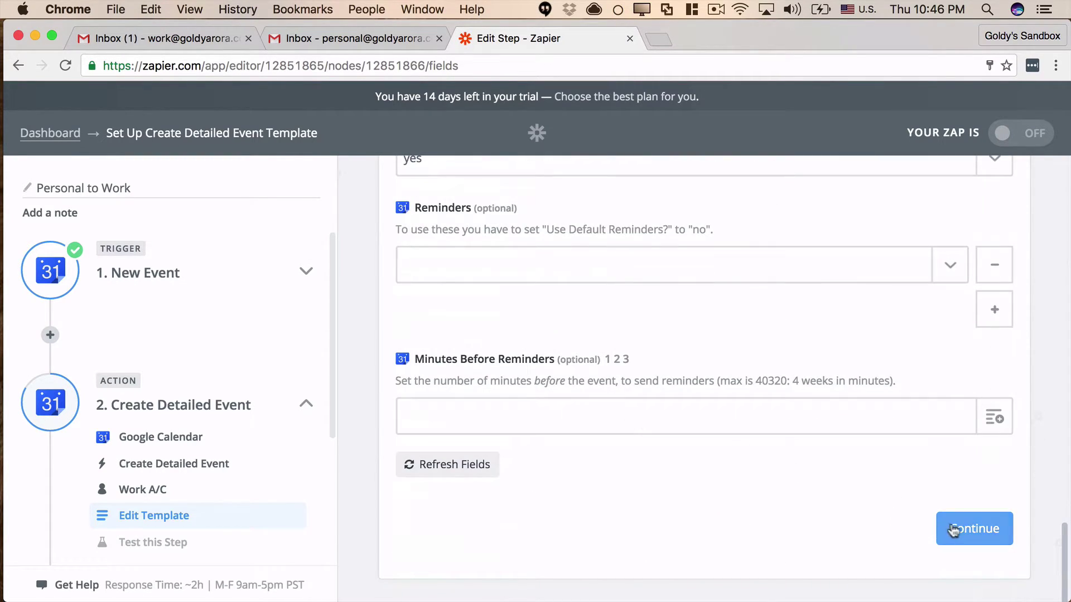
{"action": "left_click", "coordinate": [951, 530]}
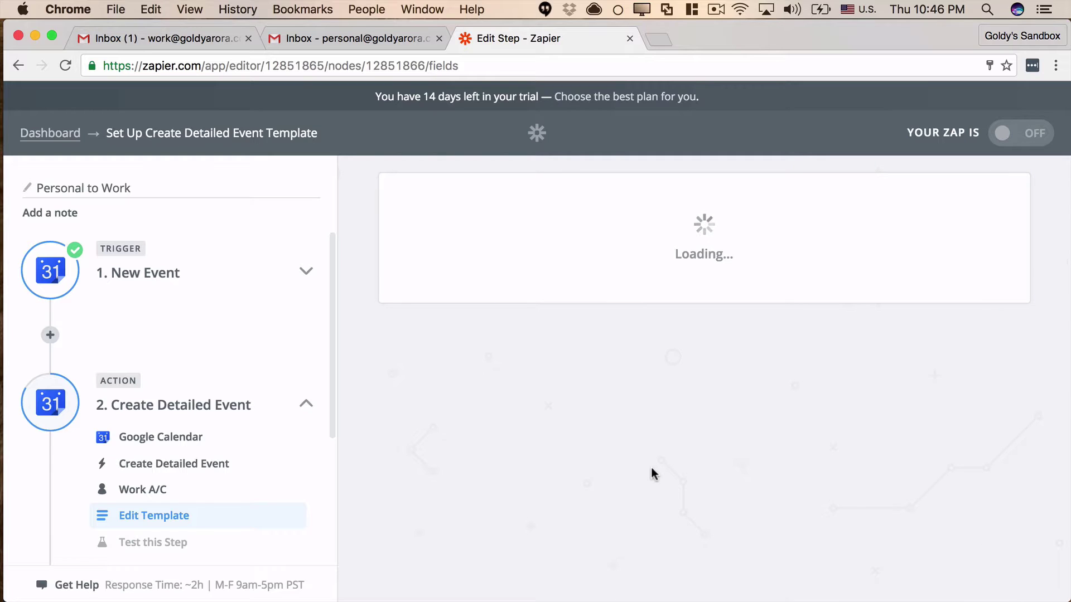
{"action": "scroll", "coordinate": [717, 476], "scroll_direction": "down", "scroll_amount": 7}
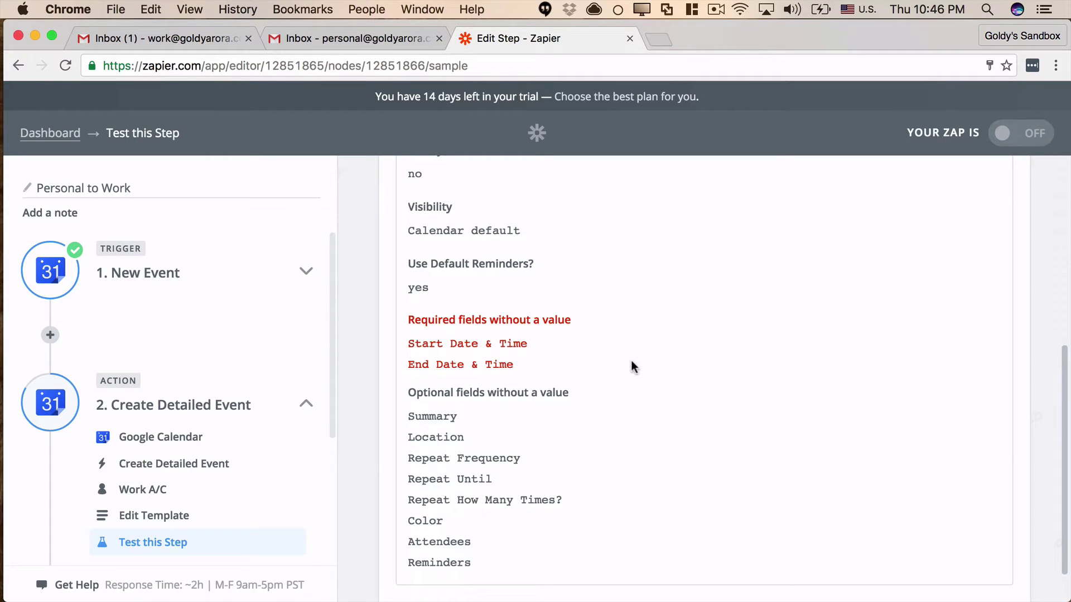
{"action": "scroll", "coordinate": [772, 446], "scroll_direction": "down", "scroll_amount": 2}
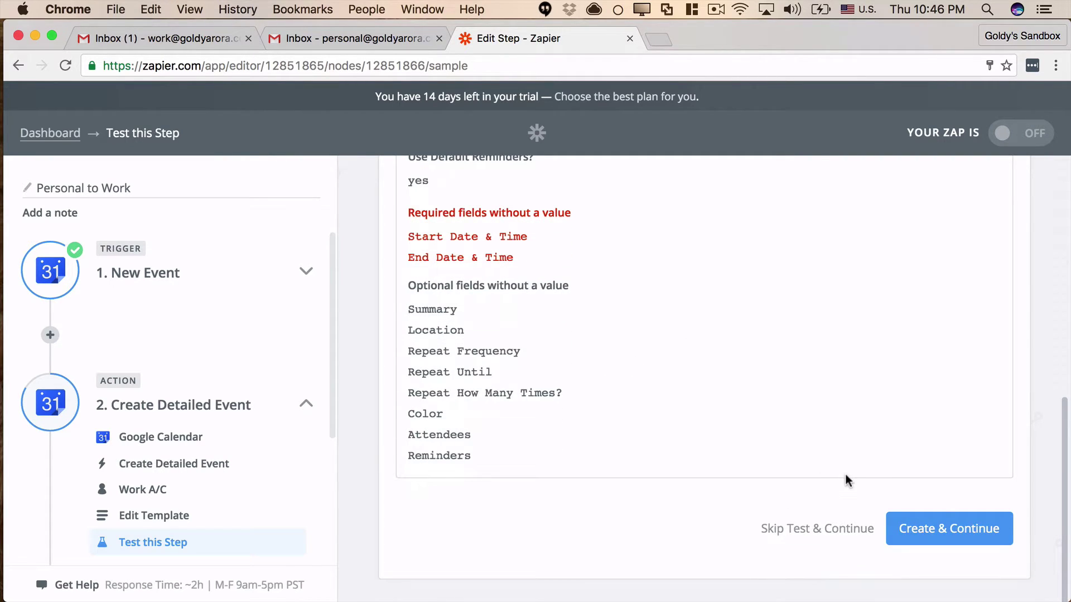
{"action": "left_click", "coordinate": [824, 530]}
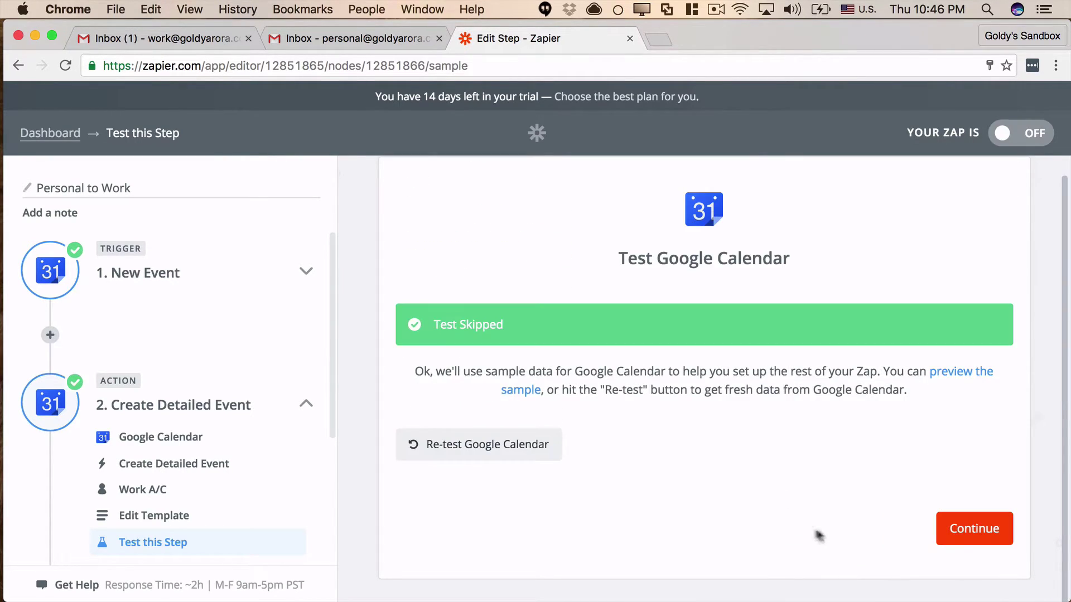
{"action": "left_click", "coordinate": [953, 539]}
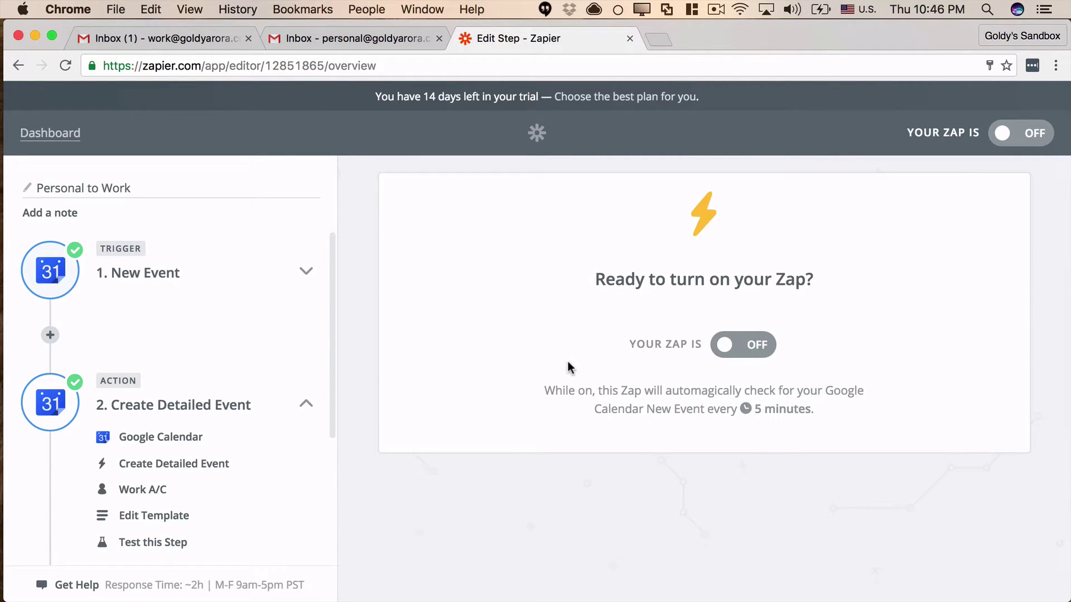
- Open zapier.com in a new browser tab and start making another Zap
{"action": "left_click", "coordinate": [658, 40]}
{"action": "type", "text": "zapier.com"}
{"action": "key", "text": "Return"}
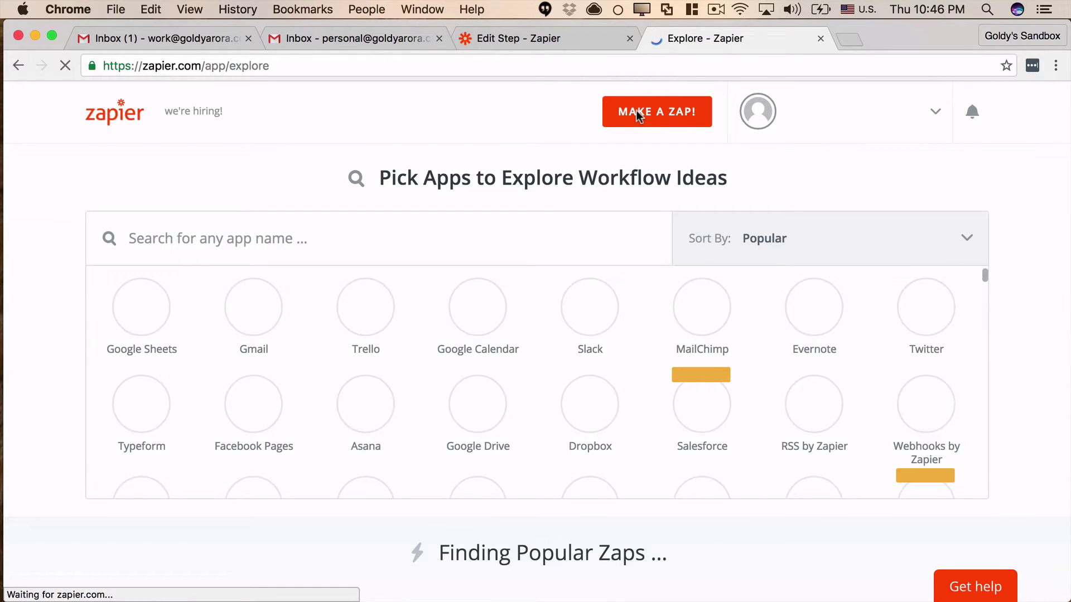
{"action": "left_click", "coordinate": [639, 141]}
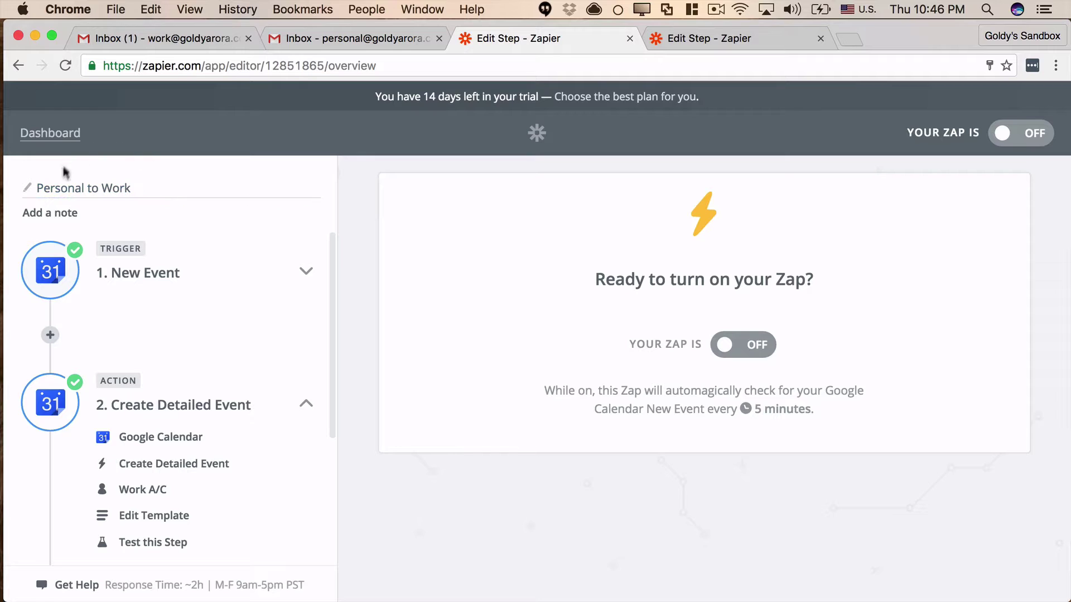
- Name the newly created Zap Work to Personal
{"action": "left_click", "coordinate": [683, 38]}
{"action": "left_click", "coordinate": [144, 188]}
{"action": "type", "text": "Work to Personal"}
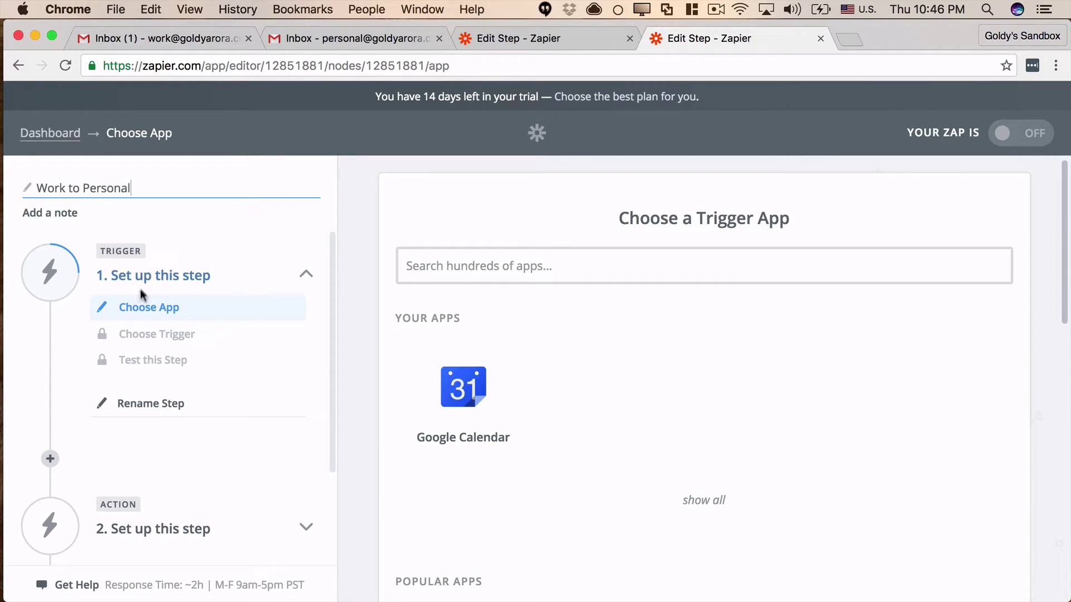
- Choose Google Calendar as the trigger app and save New Event as its trigger
{"action": "left_click", "coordinate": [142, 302]}
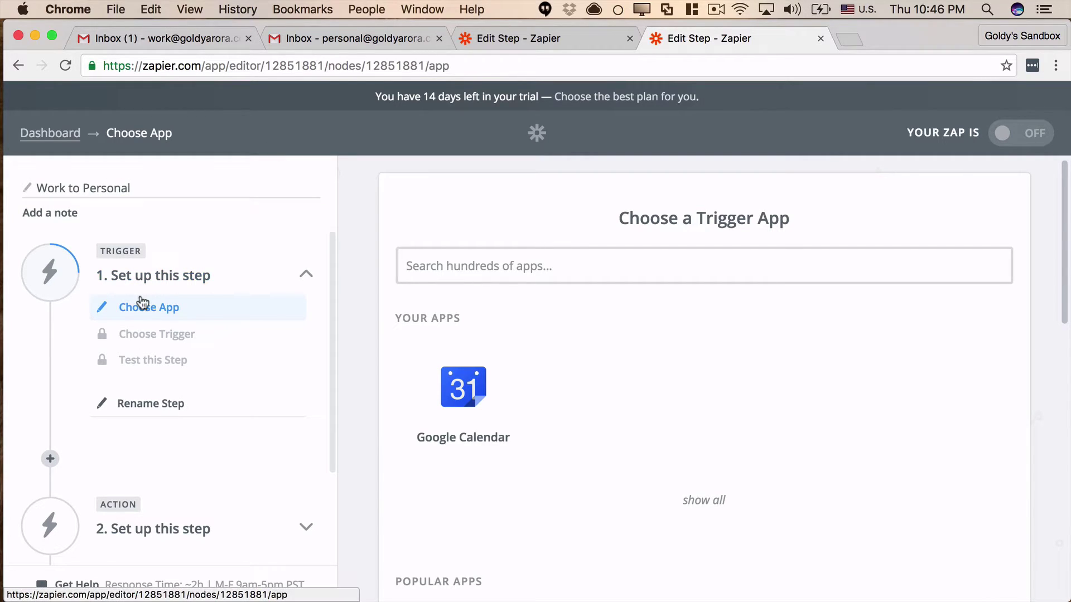
{"action": "left_click", "coordinate": [463, 386]}
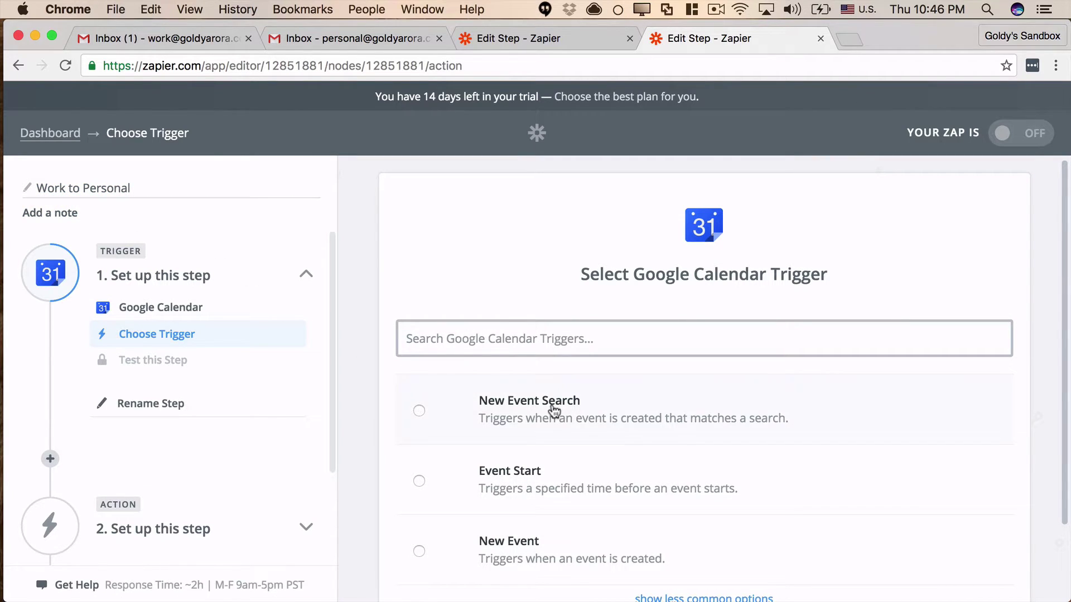
{"action": "scroll", "coordinate": [553, 411], "scroll_direction": "down", "scroll_amount": 3}
{"action": "left_click", "coordinate": [419, 424]}
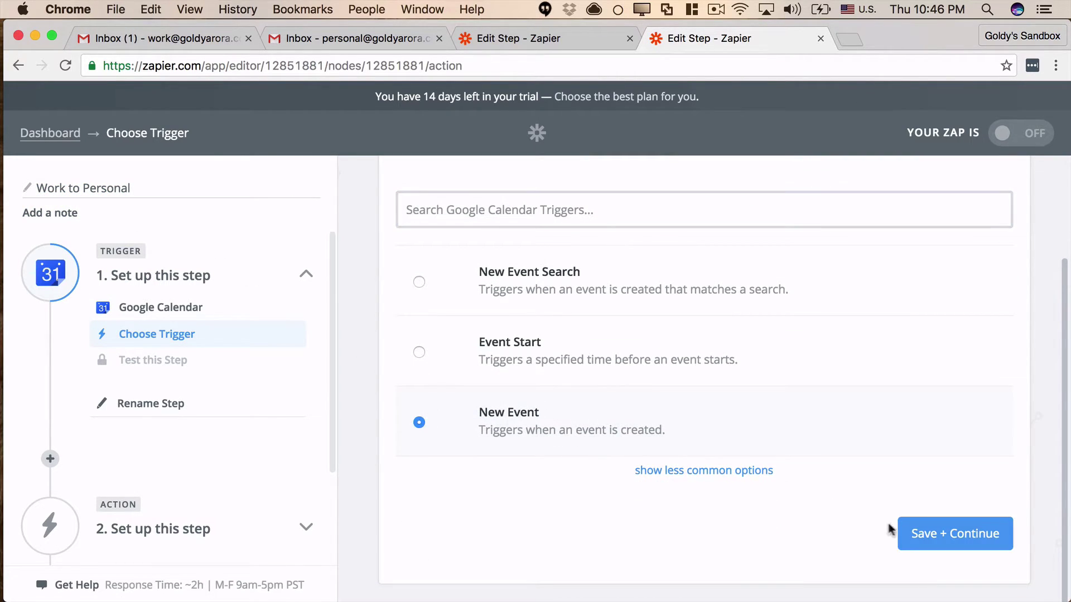
{"action": "left_click", "coordinate": [920, 534]}
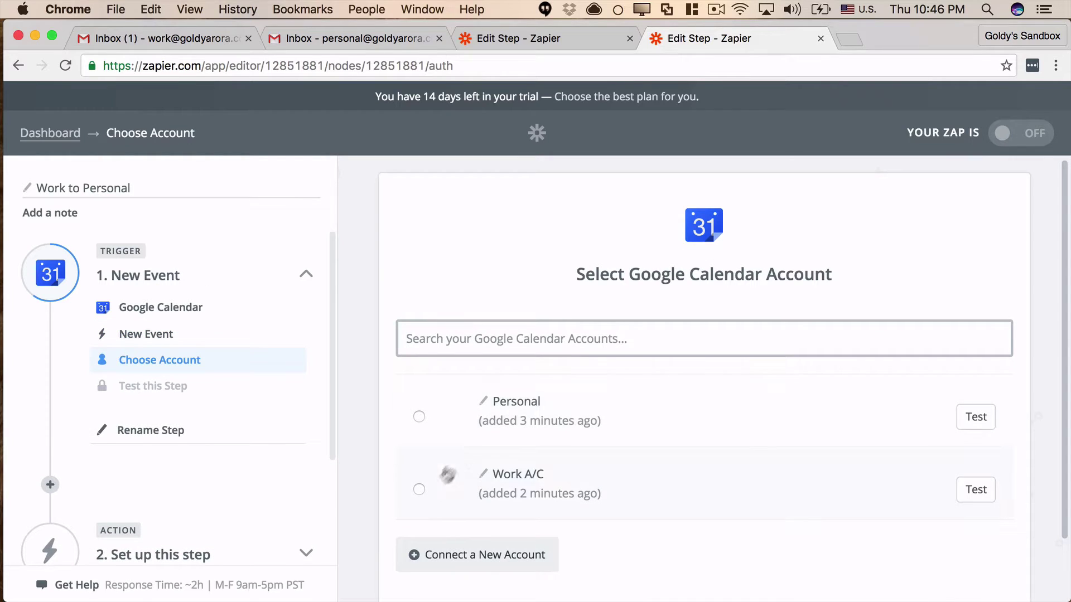
- Select the Work A/C calendar account for the trigger and save the choice
{"action": "left_click", "coordinate": [420, 491]}
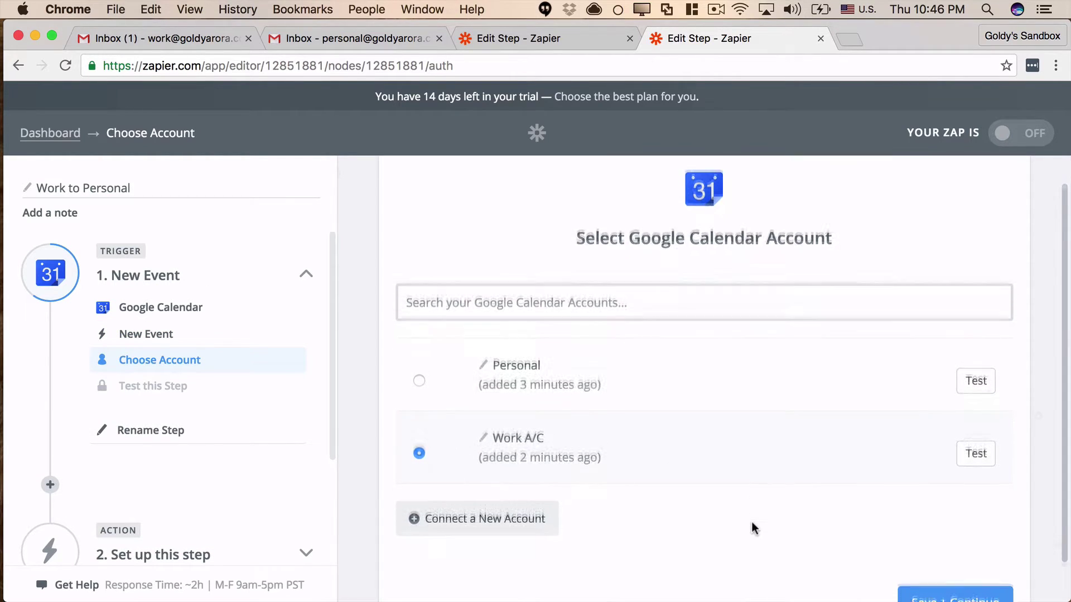
{"action": "scroll", "coordinate": [818, 499], "scroll_direction": "down", "scroll_amount": 2}
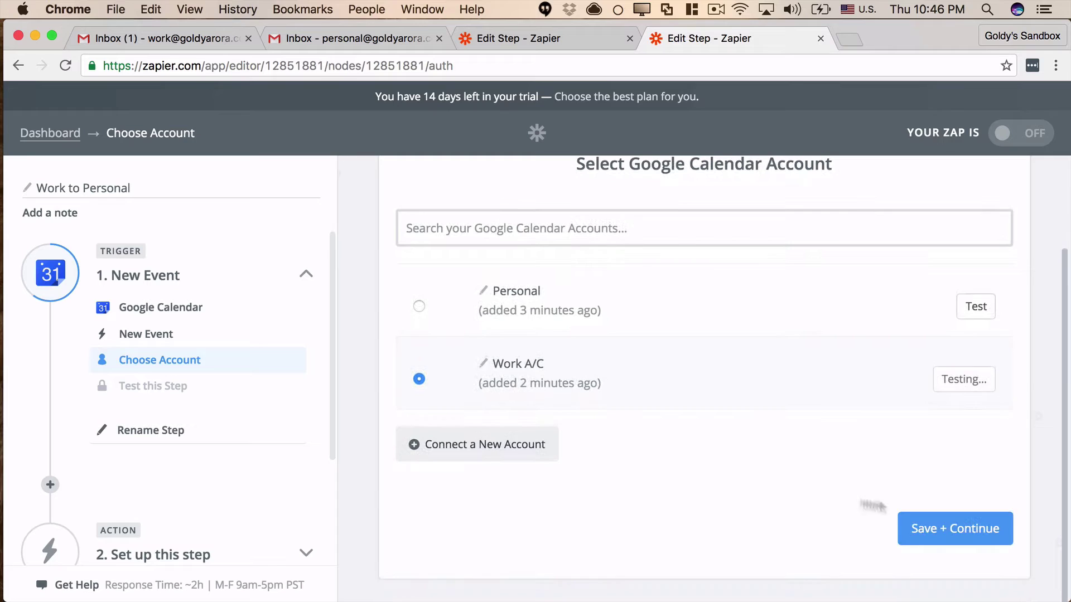
{"action": "left_click", "coordinate": [928, 536]}
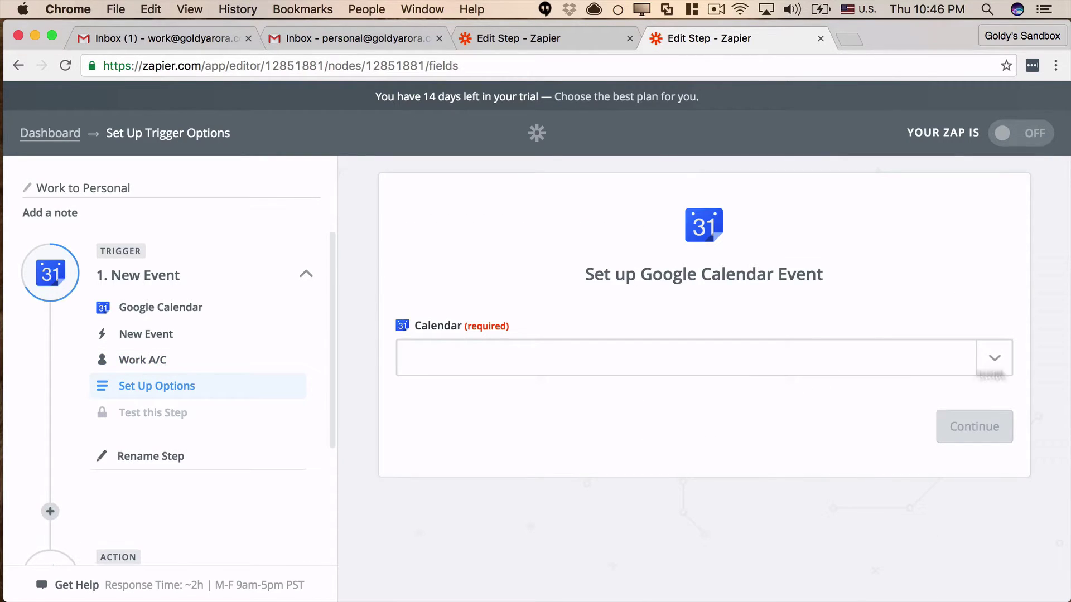
- Set the trigger's calendar to the work account's main calendar and continue to the test
{"action": "left_click", "coordinate": [994, 357]}
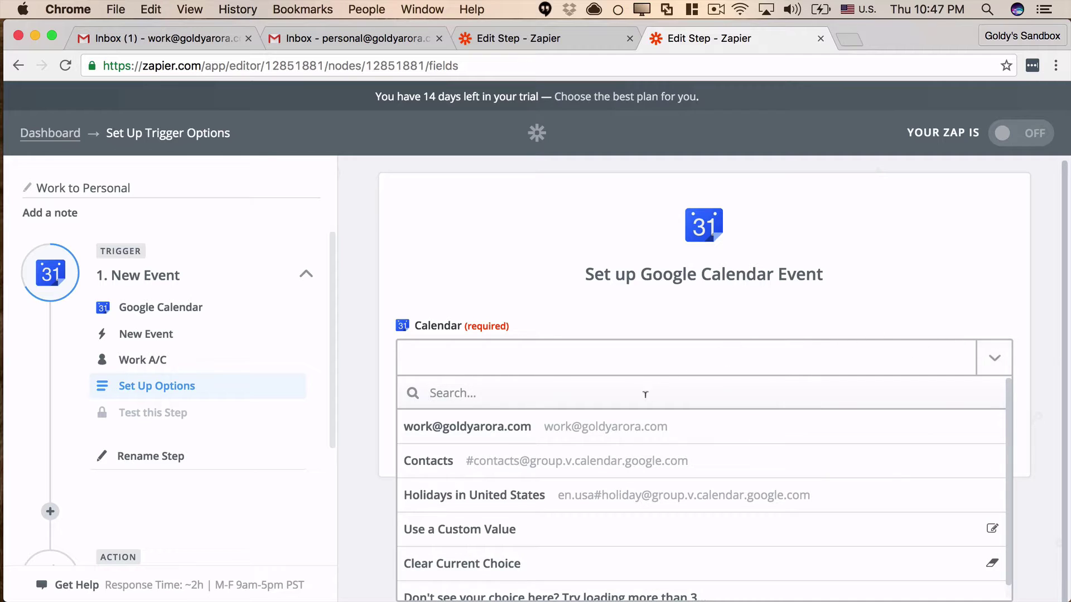
{"action": "left_click", "coordinate": [569, 431]}
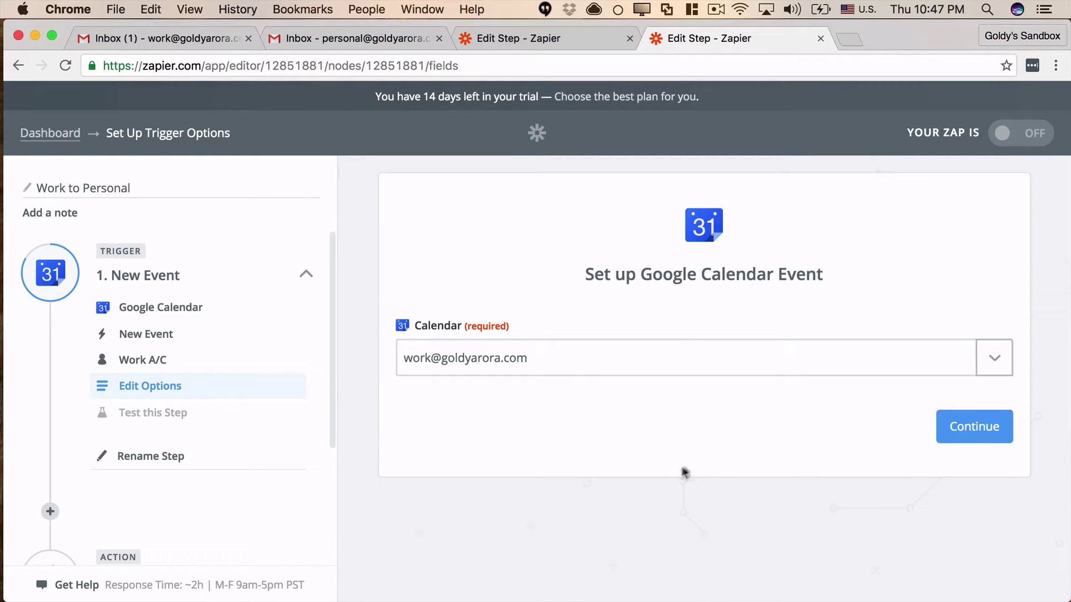
{"action": "left_click", "coordinate": [954, 427]}
- Start fetching an existing event, skip the trigger's test and continue to the action setup
{"action": "scroll", "coordinate": [635, 413], "scroll_direction": "down", "scroll_amount": 3}
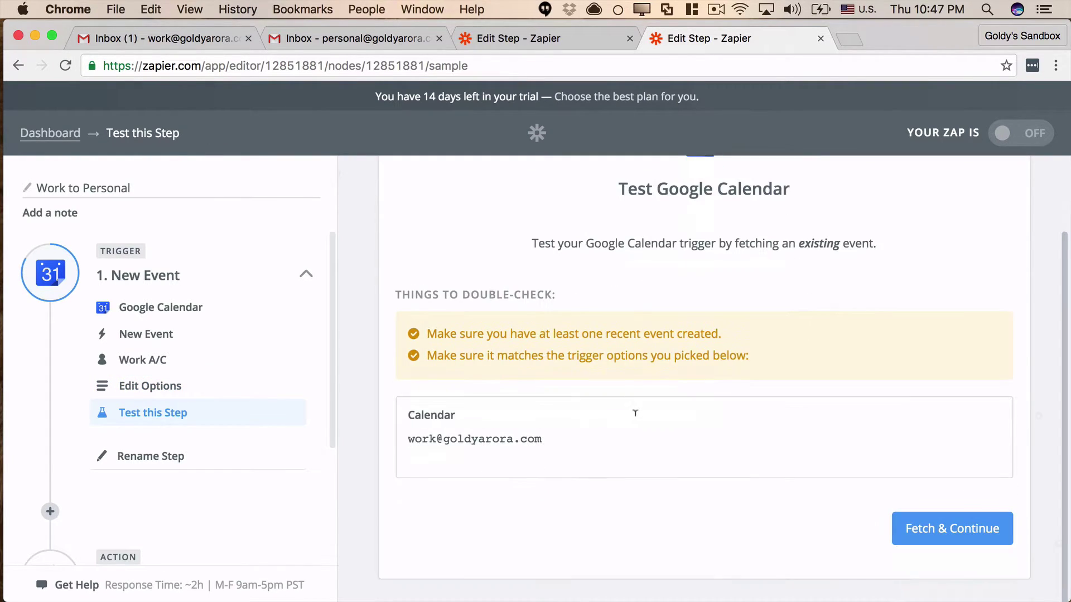
{"action": "left_click", "coordinate": [915, 528]}
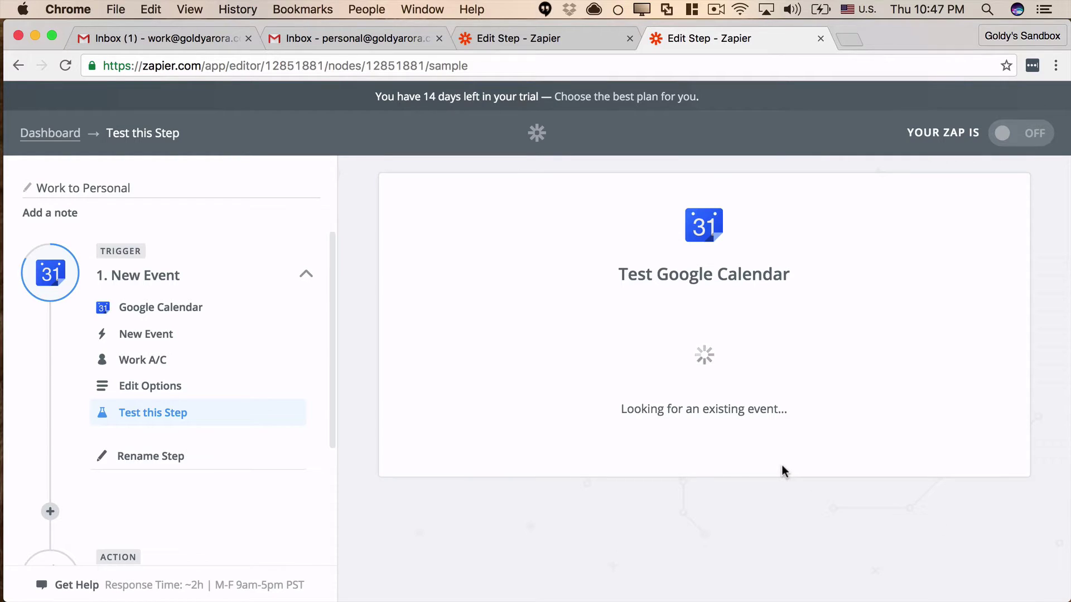
{"action": "left_click", "coordinate": [833, 501]}
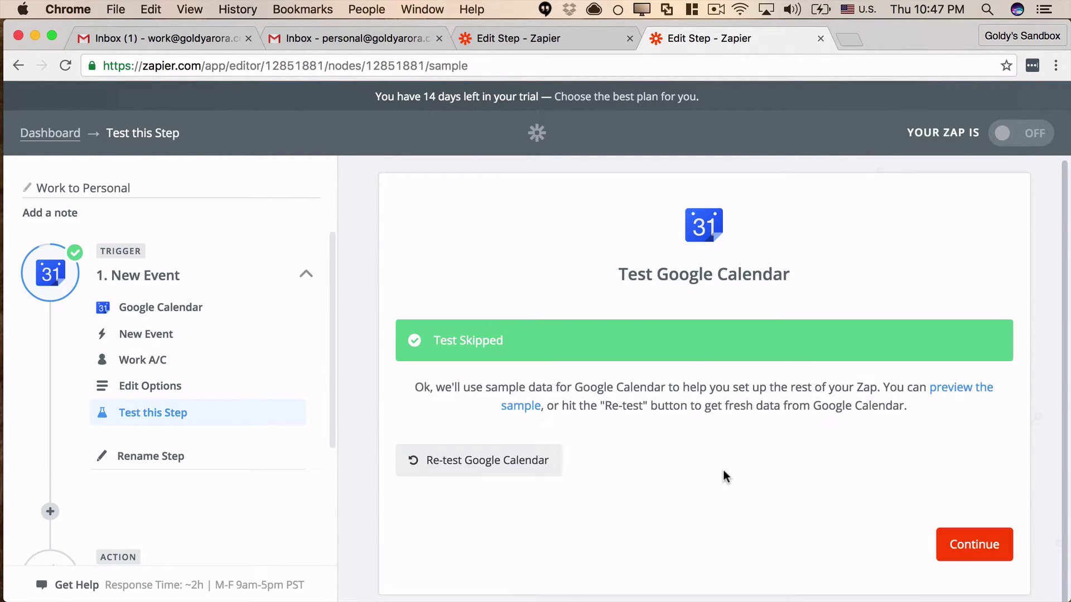
{"action": "left_click", "coordinate": [942, 536]}
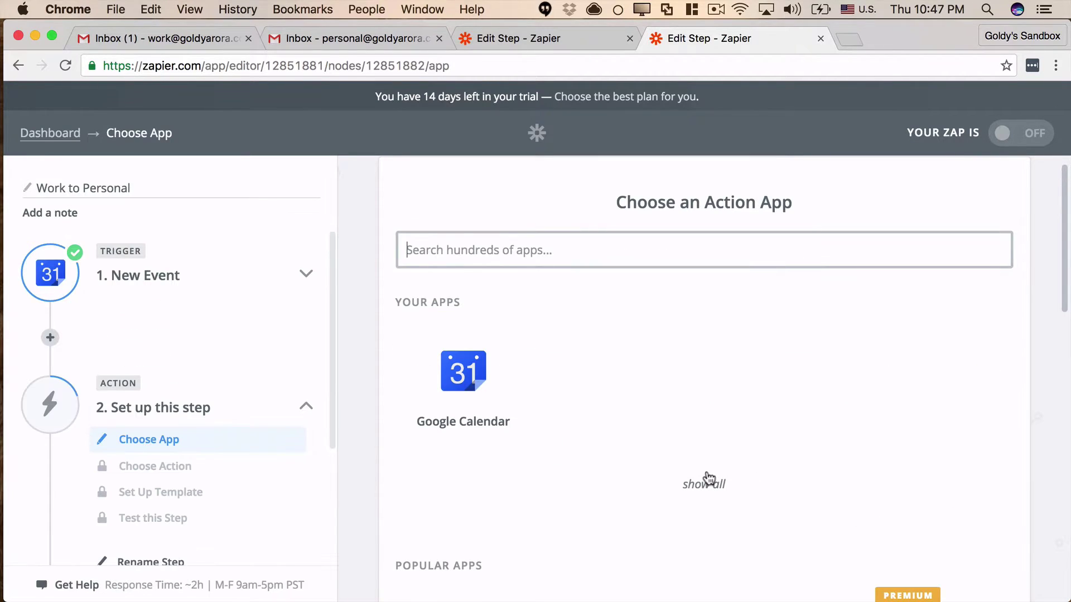
- Choose Google Calendar as the action app and save Create Detailed Event as its action
{"action": "scroll", "coordinate": [201, 418], "scroll_direction": "down", "scroll_amount": 1}
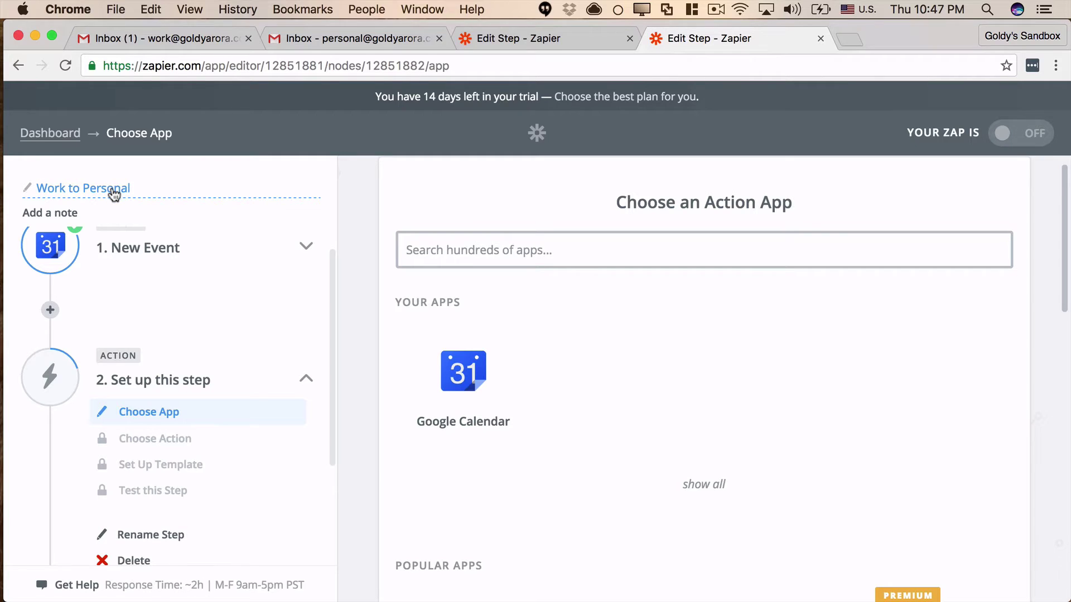
{"action": "left_click", "coordinate": [454, 267]}
{"action": "type", "text": "cal"}
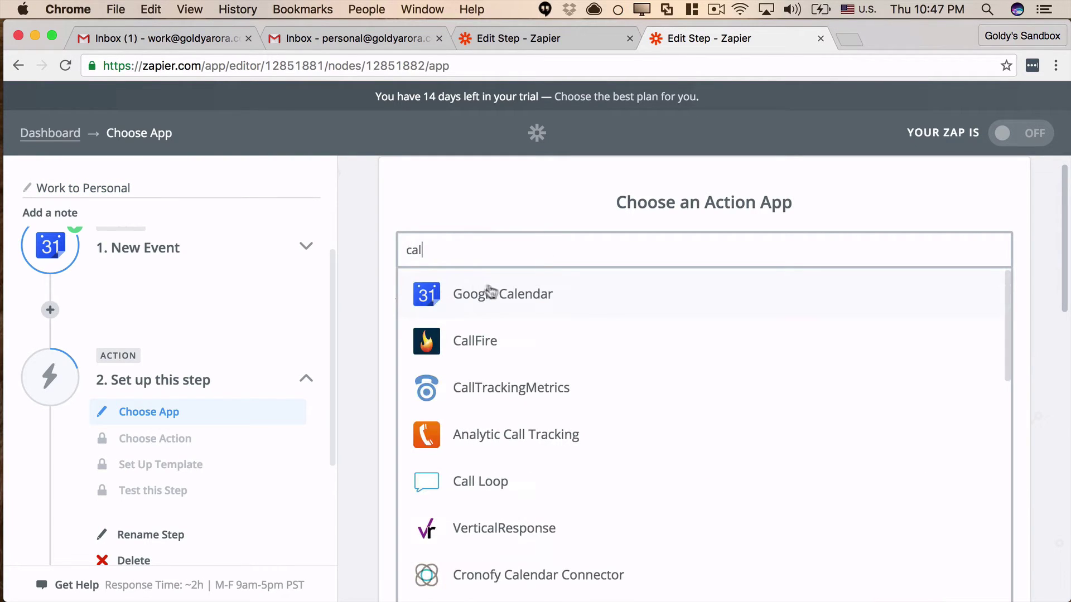
{"action": "left_click", "coordinate": [488, 291]}
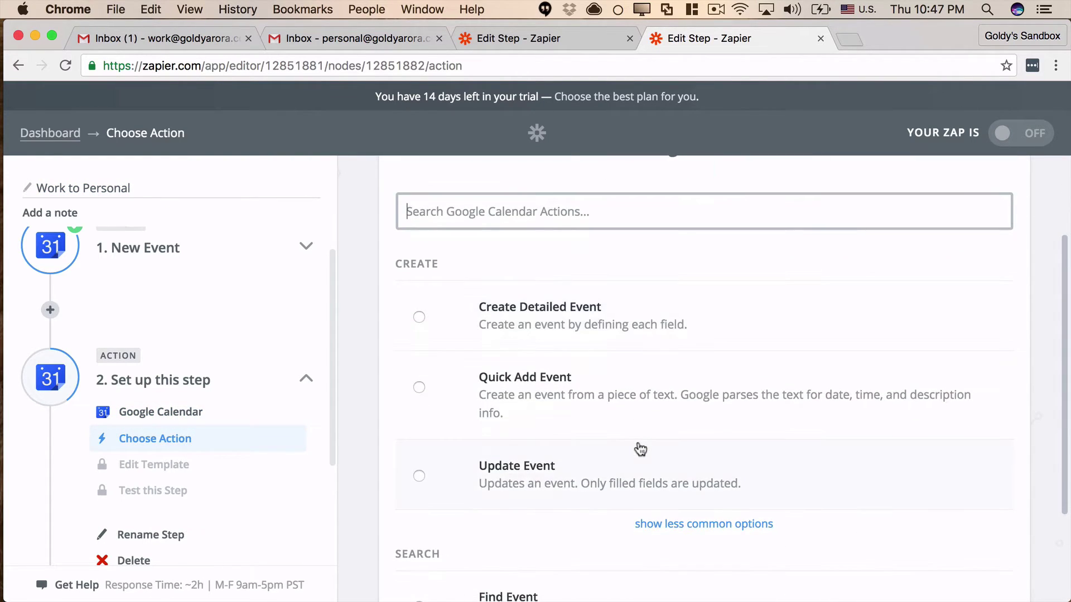
{"action": "left_click", "coordinate": [419, 260]}
{"action": "left_click", "coordinate": [922, 541]}
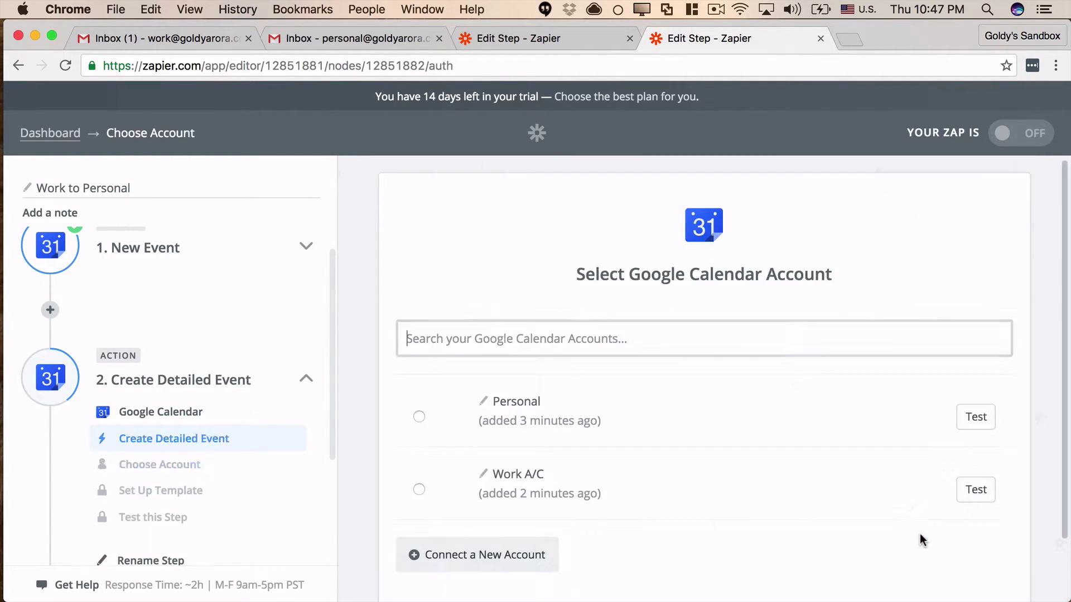
- Select the Personal calendar account for the action, test its connection and save the choice
{"action": "left_click", "coordinate": [419, 417]}
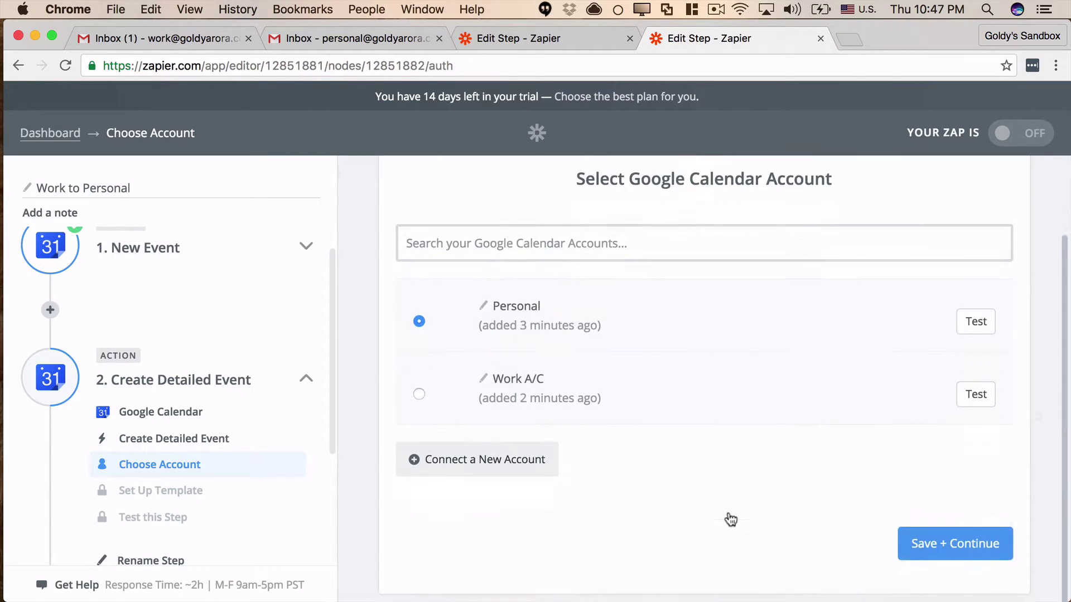
{"action": "left_click", "coordinate": [963, 305]}
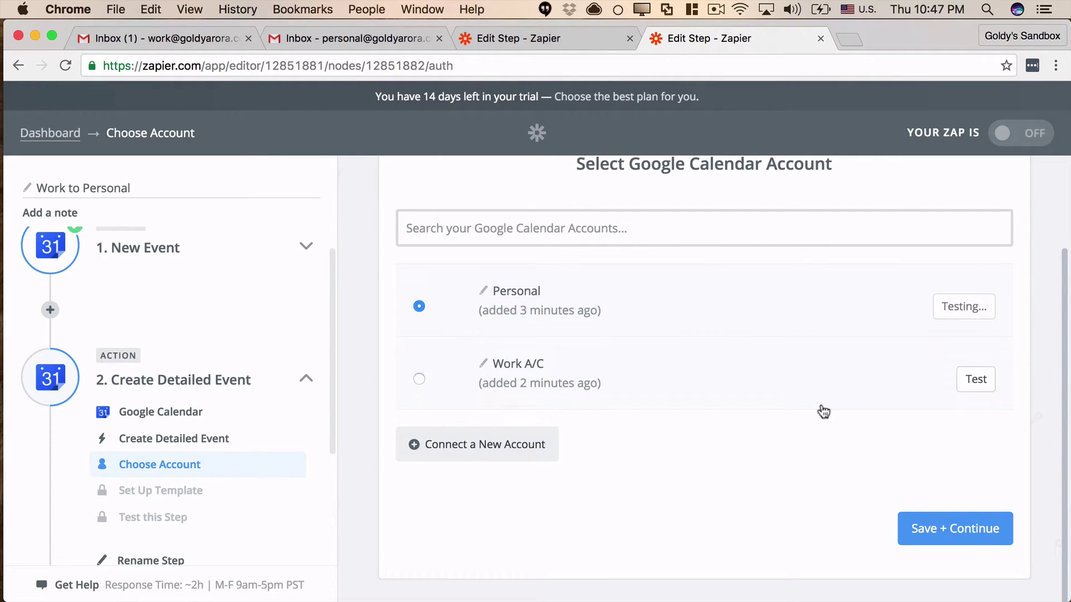
{"action": "left_click", "coordinate": [921, 535]}
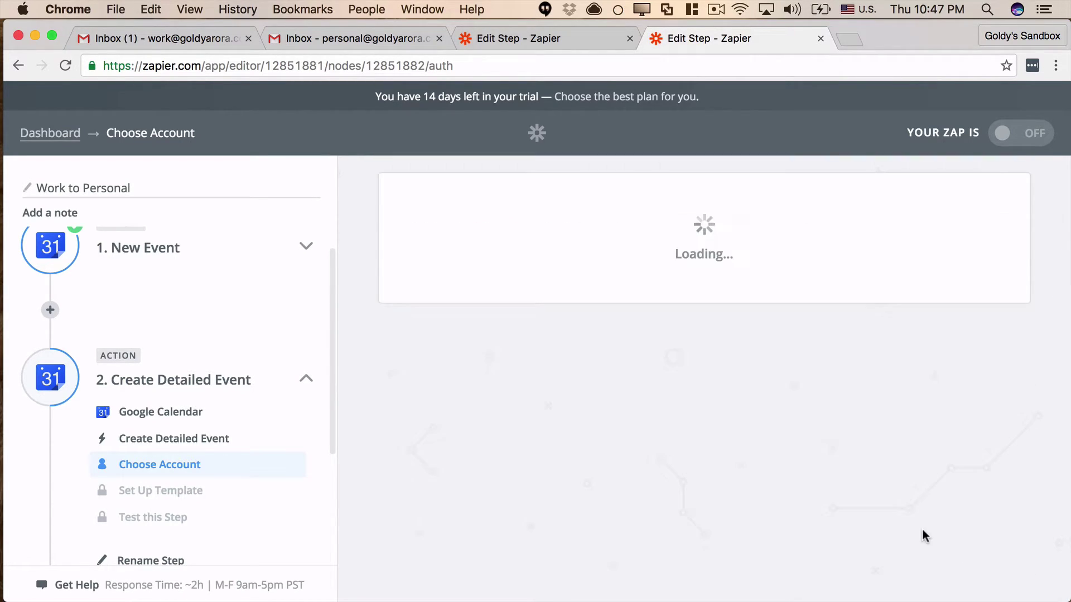
- Set the action's target calendar to the personal account's main calendar
{"action": "scroll", "coordinate": [671, 410], "scroll_direction": "down", "scroll_amount": 3}
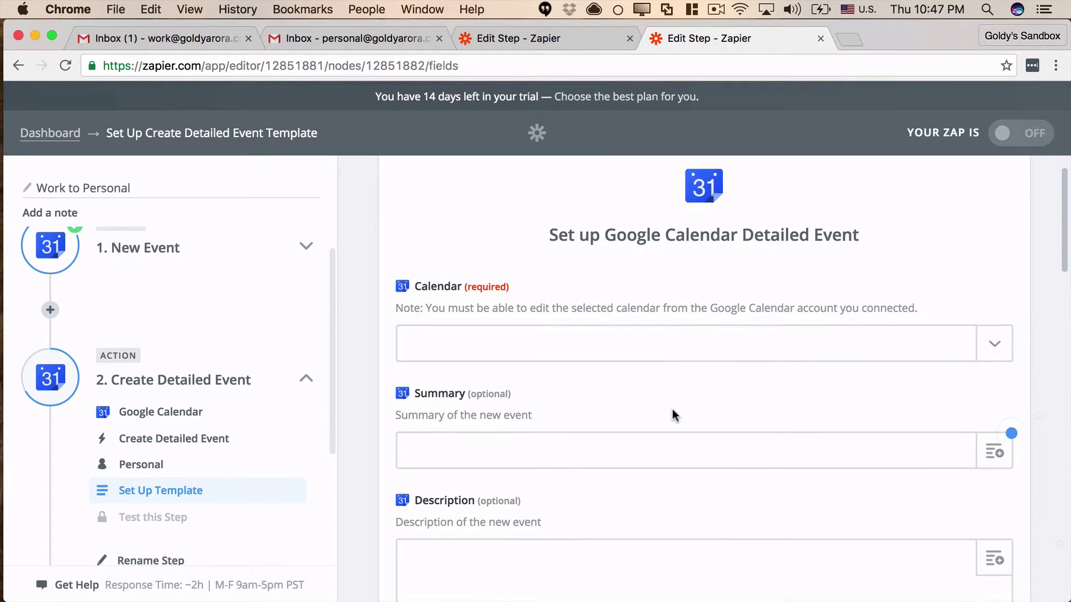
{"action": "left_click", "coordinate": [993, 291]}
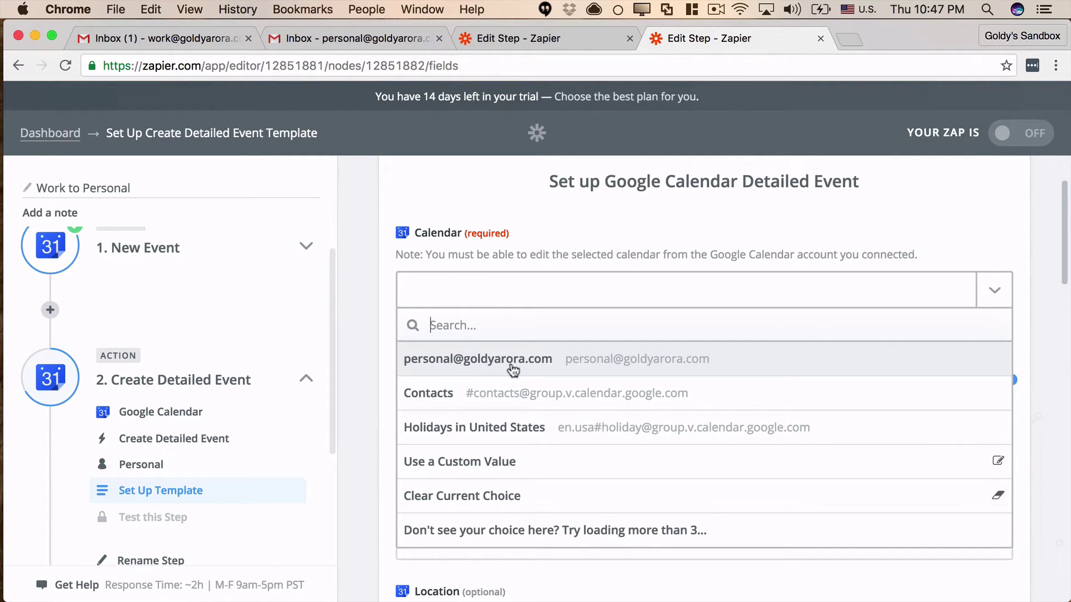
{"action": "left_click", "coordinate": [589, 369]}
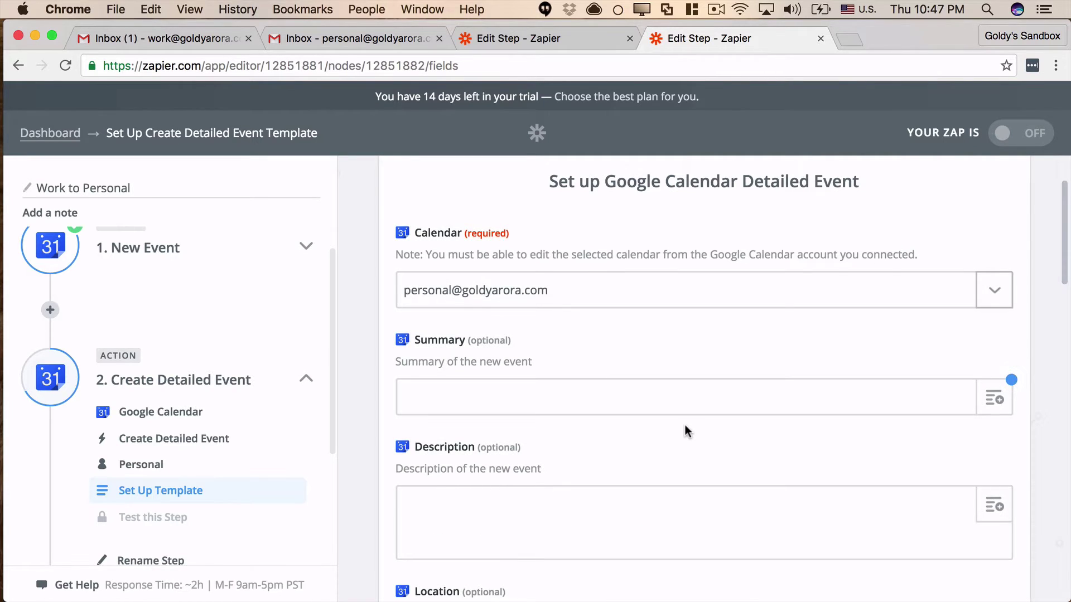
- Map the new event's Summary and Description to the Summary and Description fields from the trigger's New Event
{"action": "scroll", "coordinate": [684, 426], "scroll_direction": "down", "scroll_amount": 2}
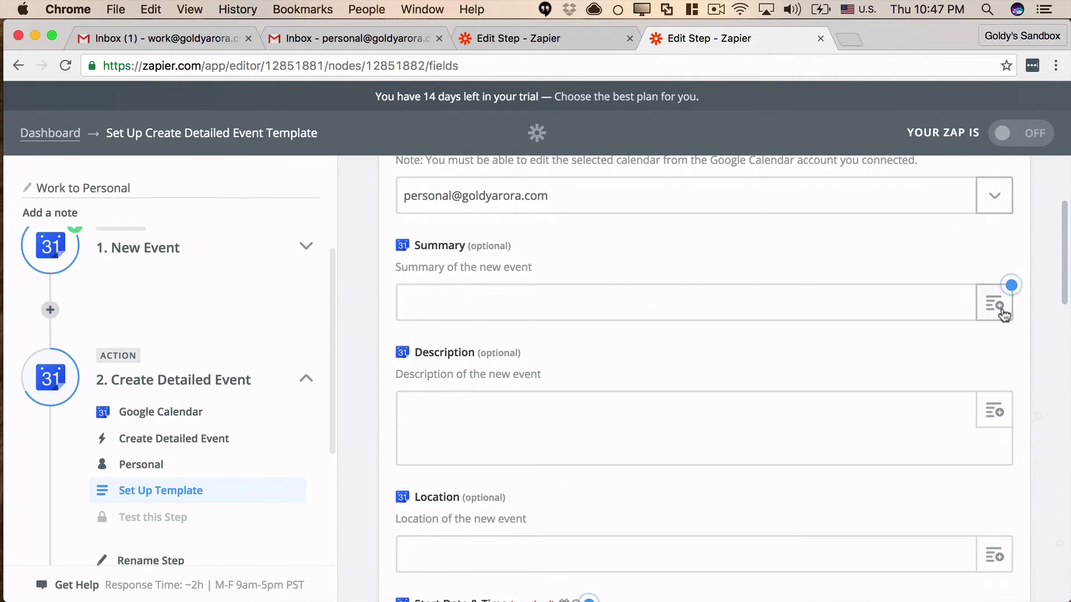
{"action": "left_click", "coordinate": [994, 305]}
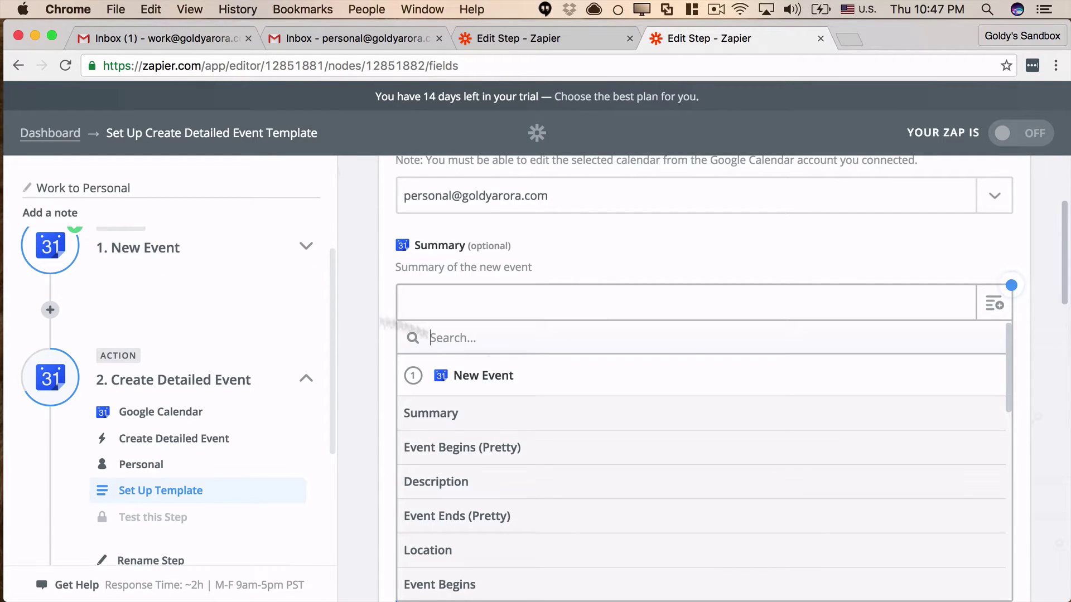
{"action": "left_click", "coordinate": [449, 413]}
{"action": "scroll", "coordinate": [694, 406], "scroll_direction": "down", "scroll_amount": 3}
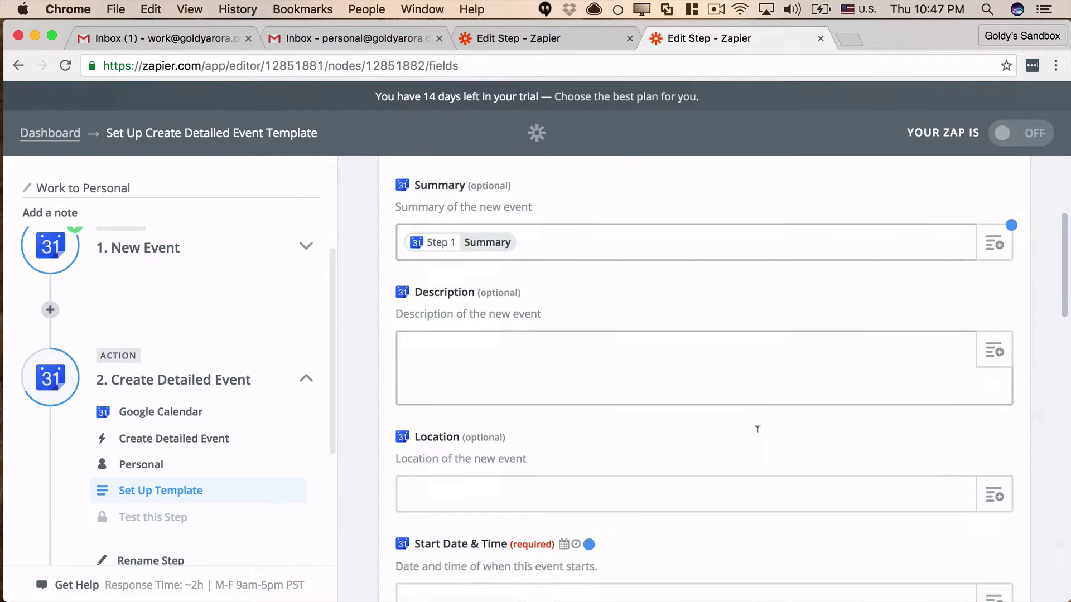
{"action": "left_click", "coordinate": [993, 346]}
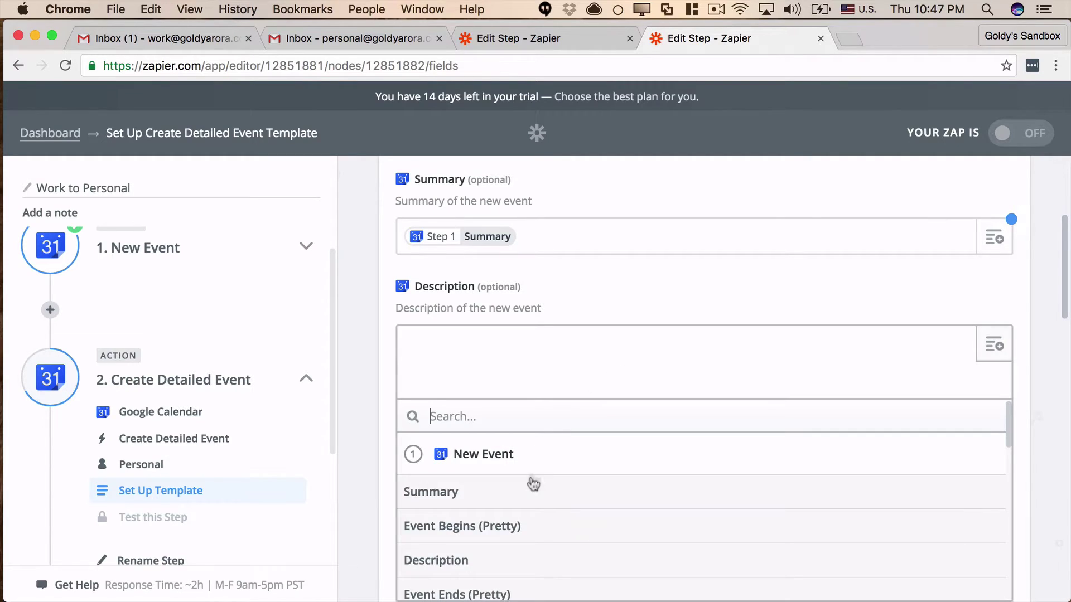
{"action": "left_click", "coordinate": [468, 558]}
- Map the new event's Location to the Location field from the trigger's New Event
{"action": "scroll", "coordinate": [595, 514], "scroll_direction": "down", "scroll_amount": 4}
{"action": "scroll", "coordinate": [929, 346], "scroll_direction": "up", "scroll_amount": 1}
{"action": "left_click", "coordinate": [993, 311]}
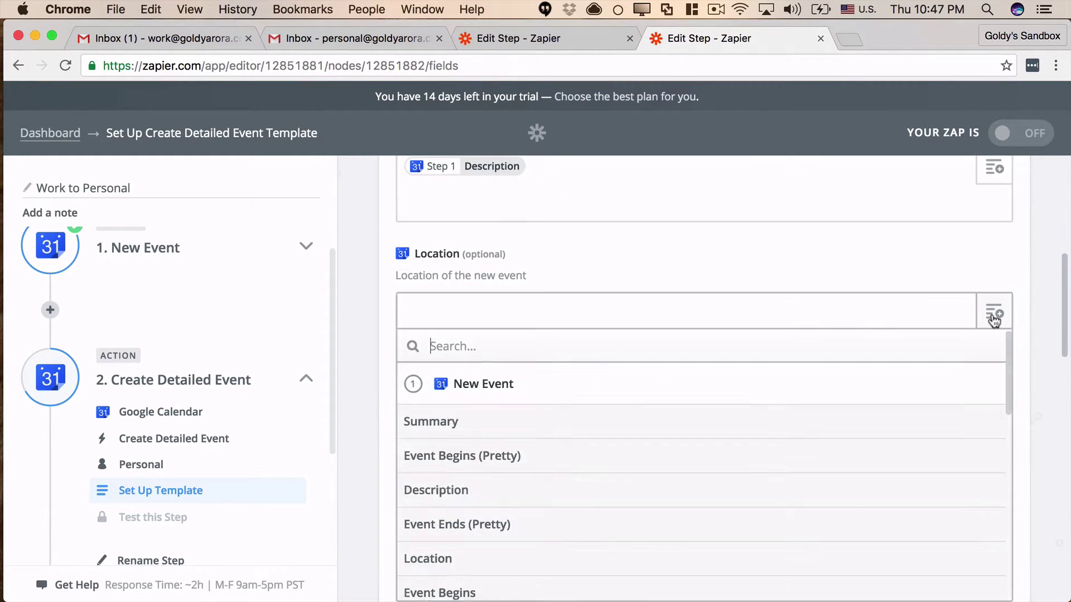
{"action": "left_click", "coordinate": [478, 557]}
- Map Start Date & Time to Event Begins (Pretty) and End Date & Time to Event Ends (Pretty)
{"action": "scroll", "coordinate": [724, 404], "scroll_direction": "down", "scroll_amount": 1}
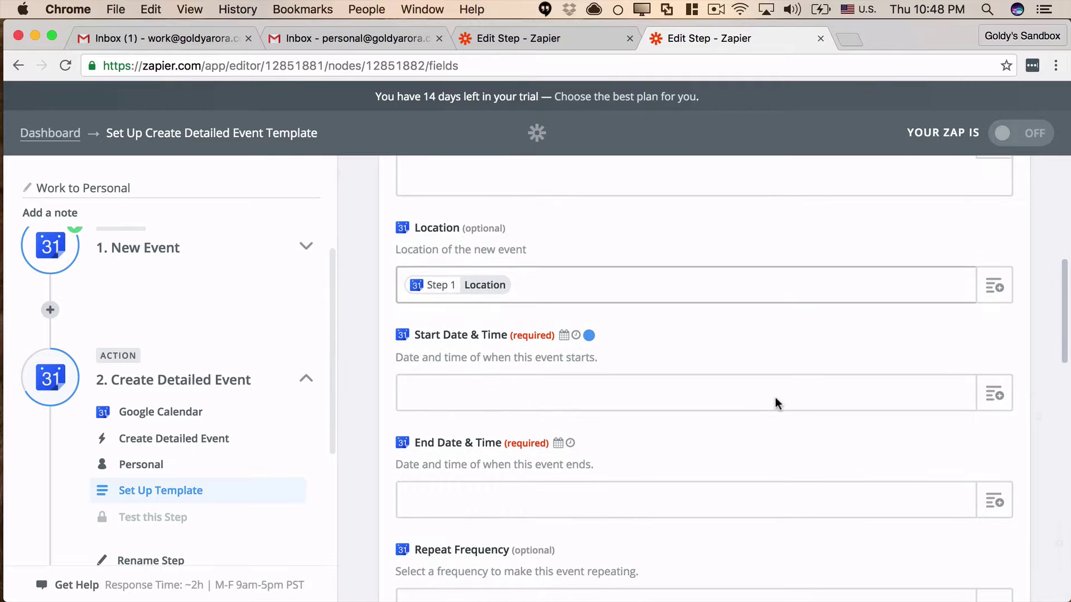
{"action": "left_click", "coordinate": [994, 394]}
{"action": "scroll", "coordinate": [524, 521], "scroll_direction": "down", "scroll_amount": 1}
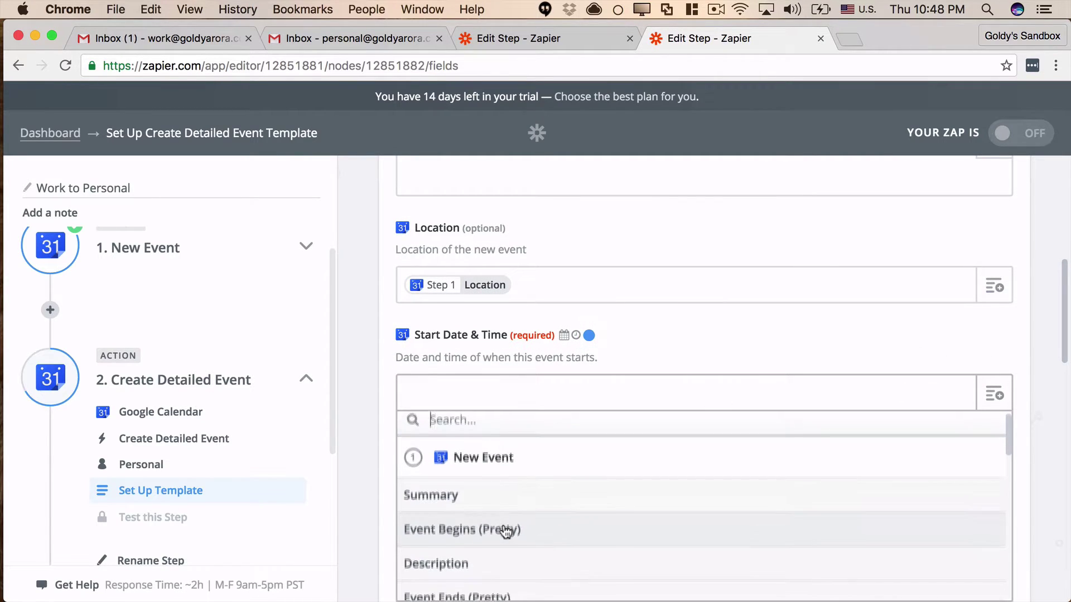
{"action": "scroll", "coordinate": [502, 494], "scroll_direction": "down", "scroll_amount": 3}
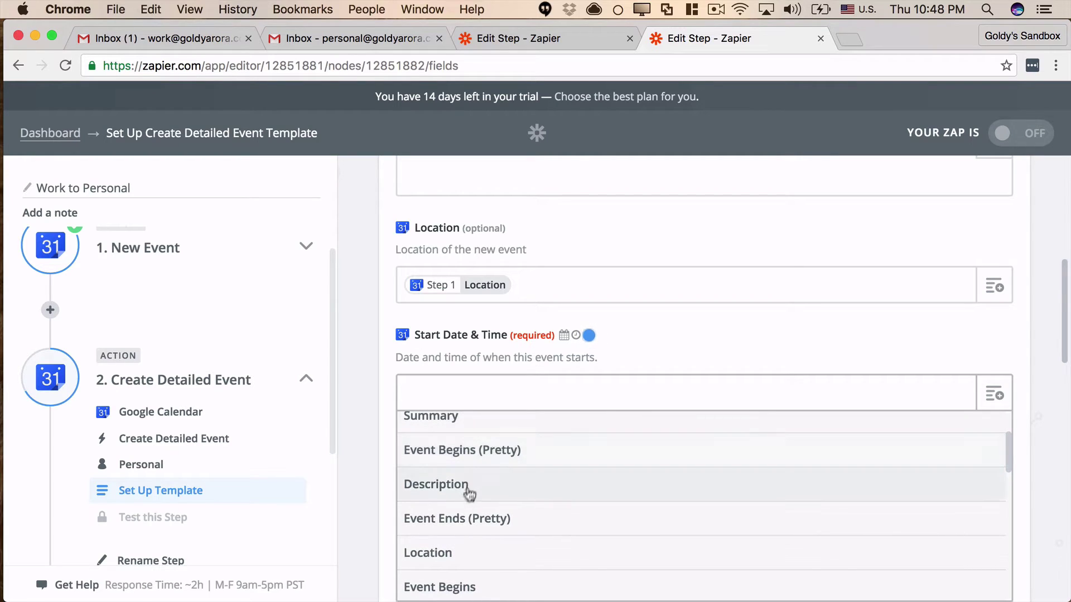
{"action": "left_click", "coordinate": [457, 460]}
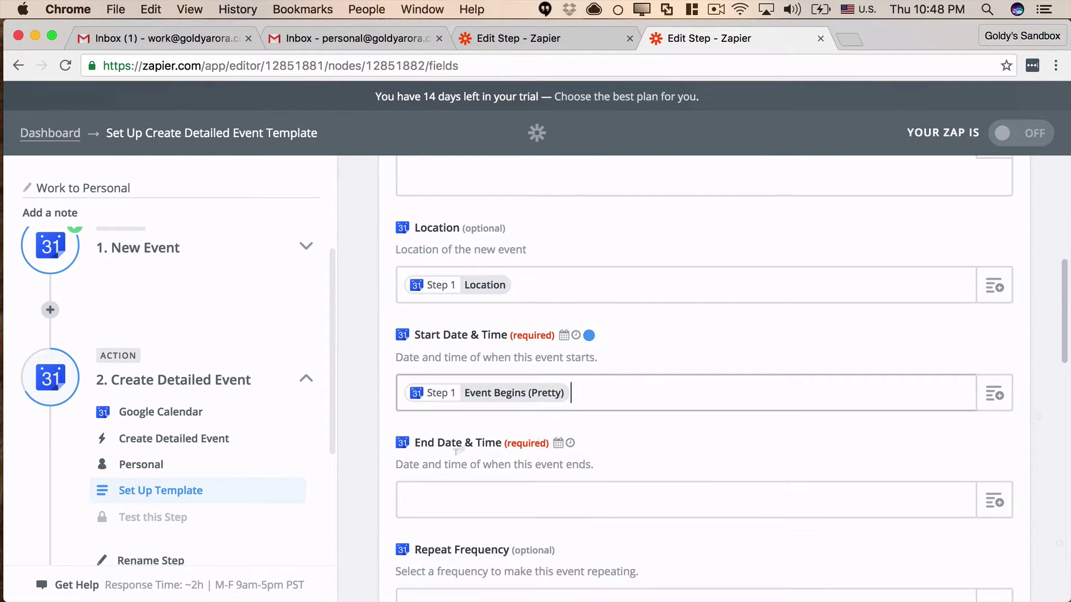
{"action": "left_click", "coordinate": [996, 503]}
{"action": "scroll", "coordinate": [693, 497], "scroll_direction": "down", "scroll_amount": 2}
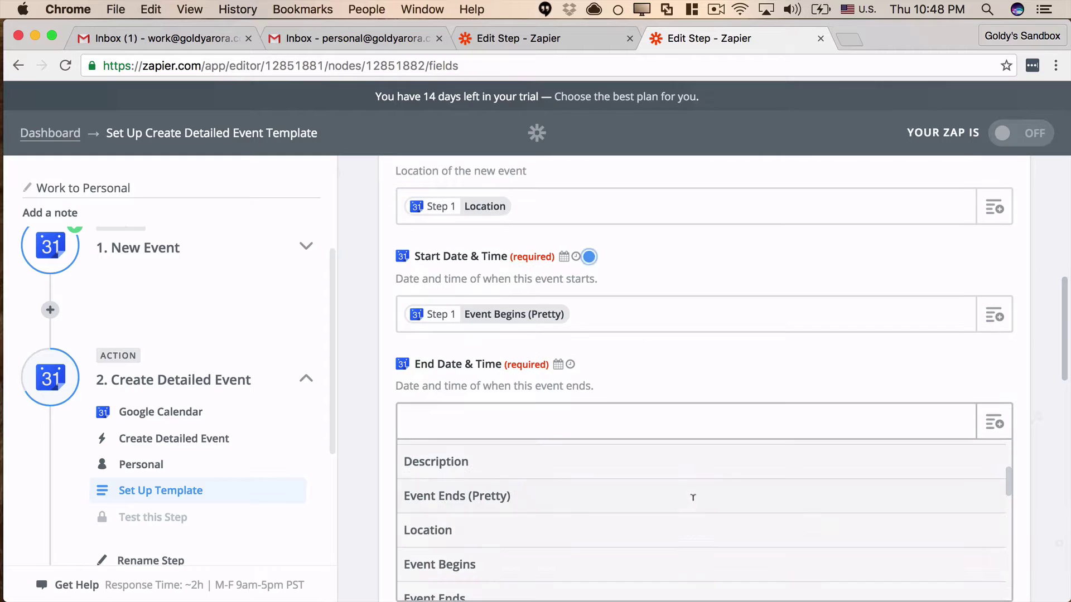
{"action": "left_click", "coordinate": [497, 500]}
- Add the text Work2Personal on a new line below the mapped Description and continue to the action's test
{"action": "scroll", "coordinate": [728, 467], "scroll_direction": "down", "scroll_amount": 3}
{"action": "scroll", "coordinate": [727, 468], "scroll_direction": "up", "scroll_amount": 5}
{"action": "scroll", "coordinate": [728, 464], "scroll_direction": "up", "scroll_amount": 5}
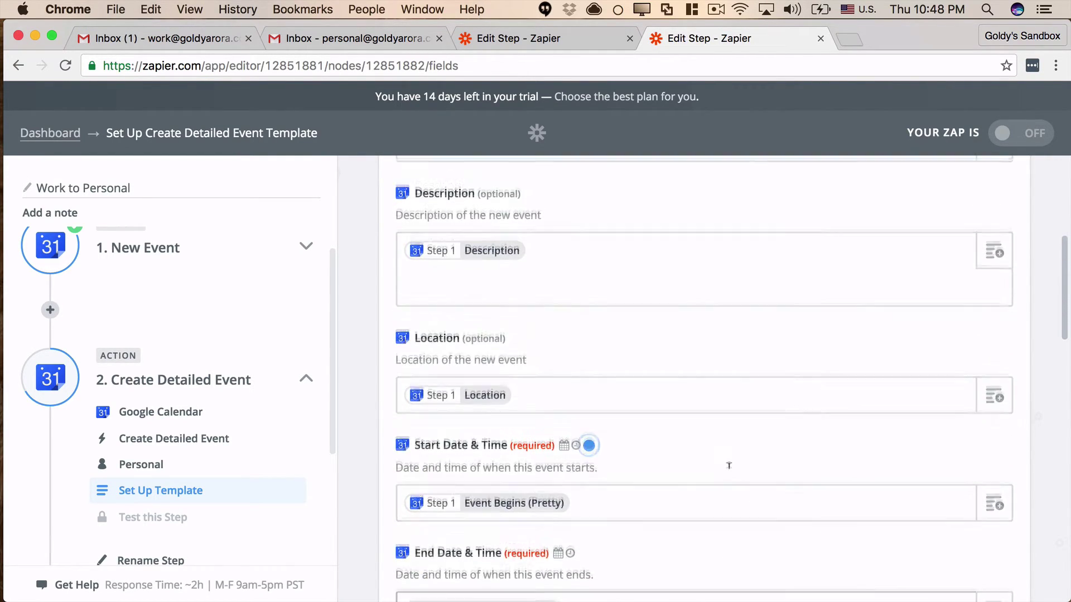
{"action": "left_click", "coordinate": [582, 312]}
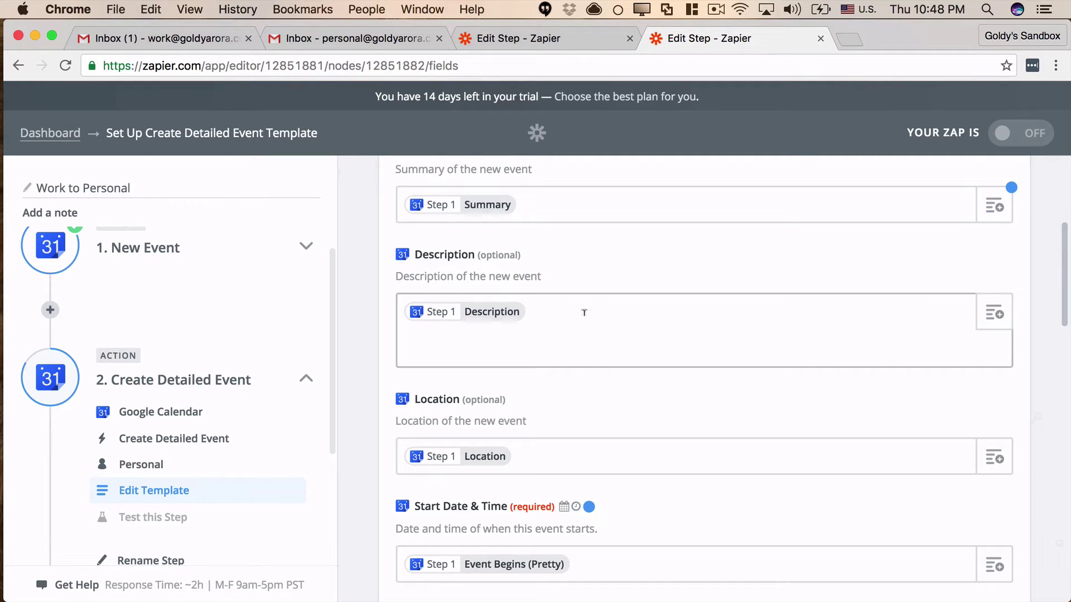
{"action": "key", "text": "Return"}
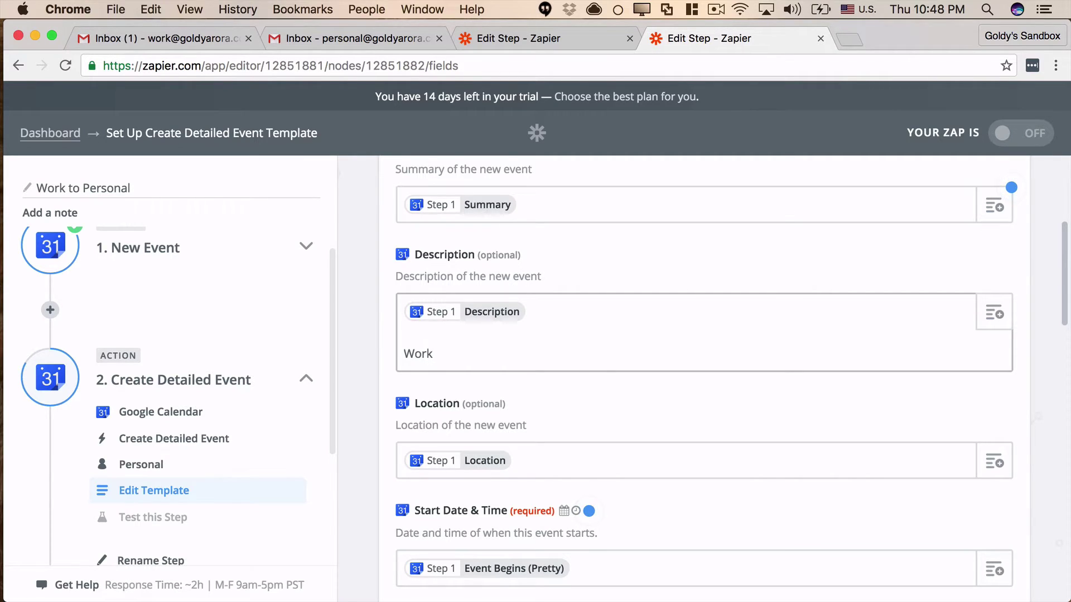
{"action": "type", "text": "Work2Personal"}
{"action": "scroll", "coordinate": [672, 476], "scroll_direction": "down", "scroll_amount": 3}
{"action": "scroll", "coordinate": [673, 483], "scroll_direction": "down", "scroll_amount": 10}
{"action": "left_click", "coordinate": [973, 528]}
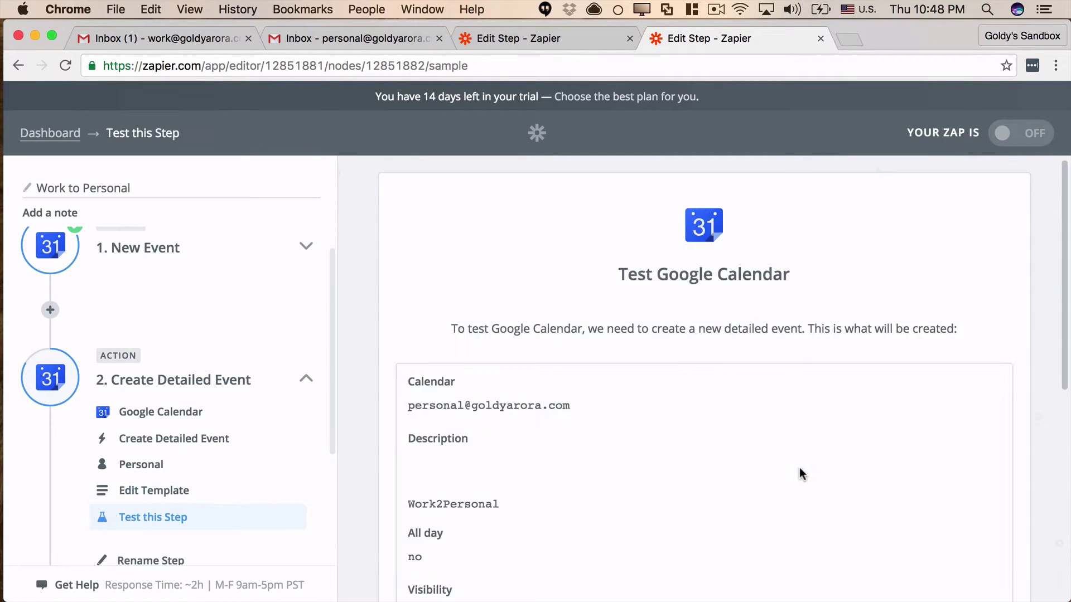
- Skip the action's test and continue to the Zap's final overview
{"action": "scroll", "coordinate": [801, 474], "scroll_direction": "down", "scroll_amount": 9}
{"action": "left_click", "coordinate": [800, 527]}
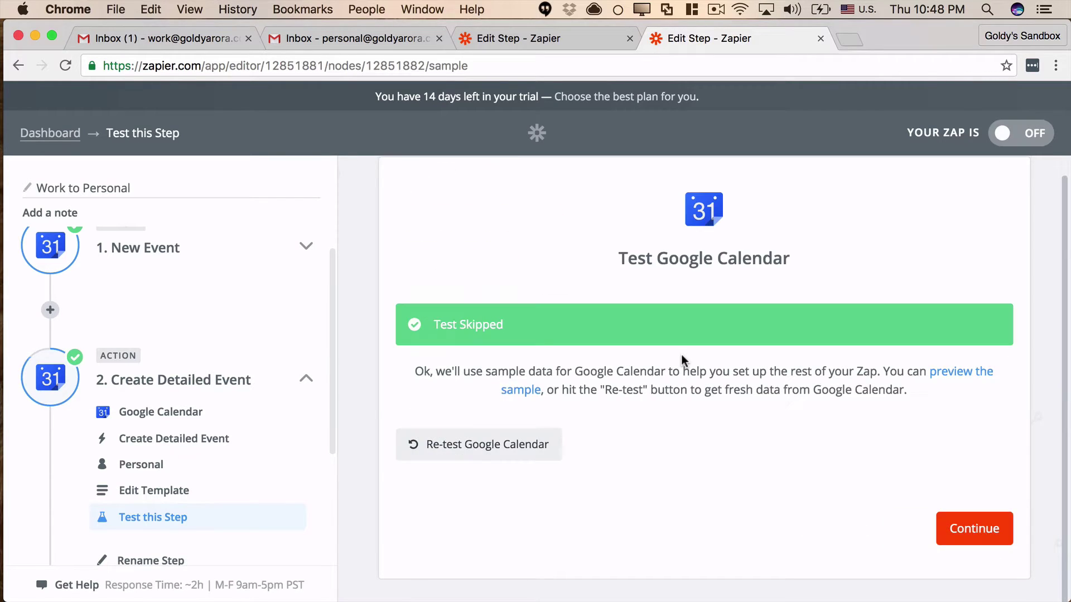
{"action": "left_click", "coordinate": [972, 528]}
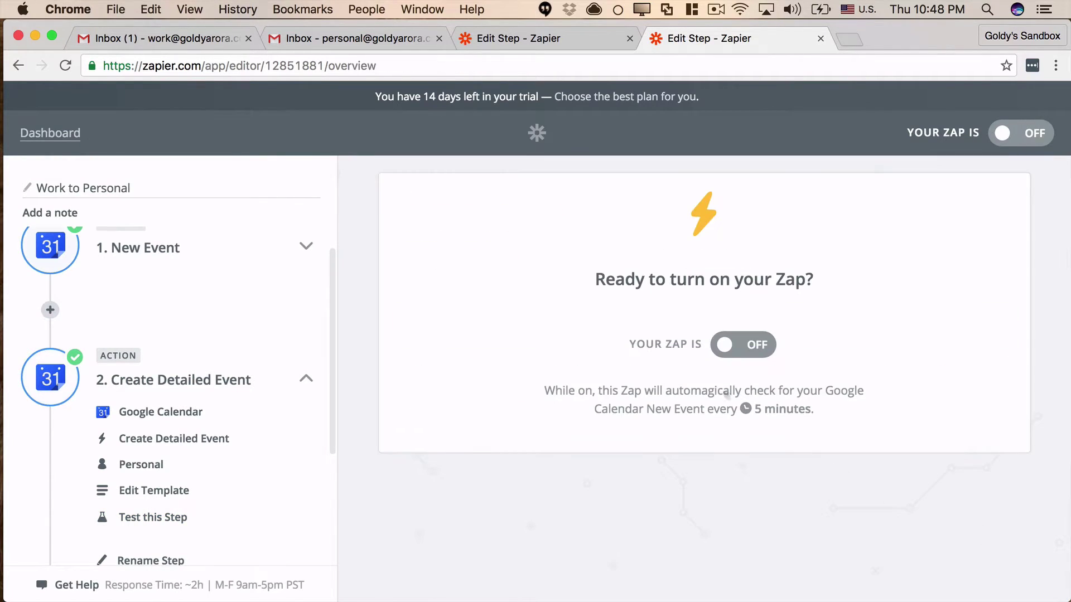
{"action": "left_click", "coordinate": [519, 44]}
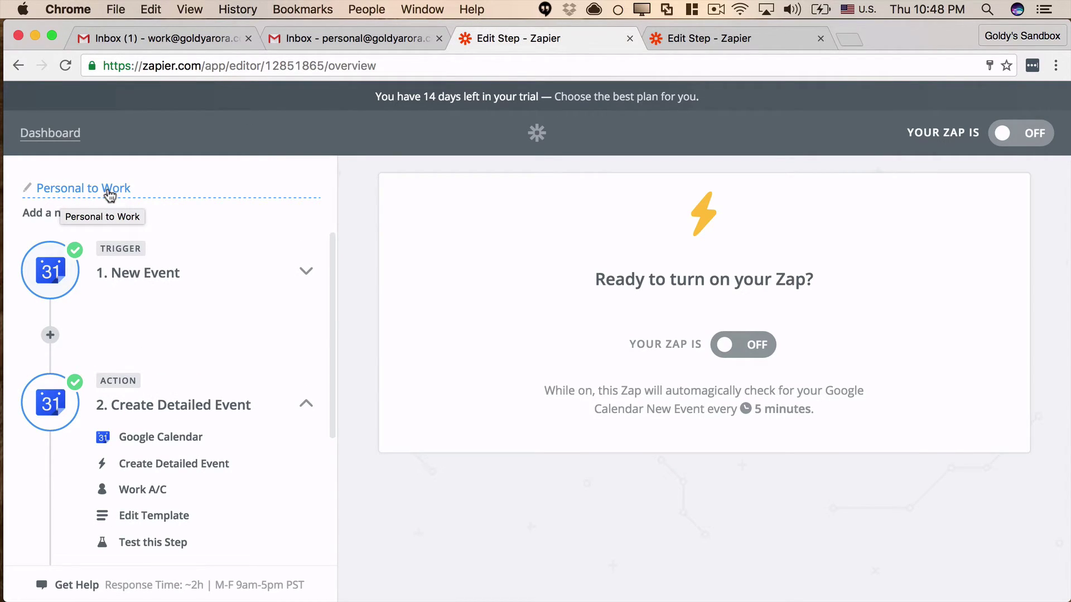
{"action": "left_click", "coordinate": [671, 39]}
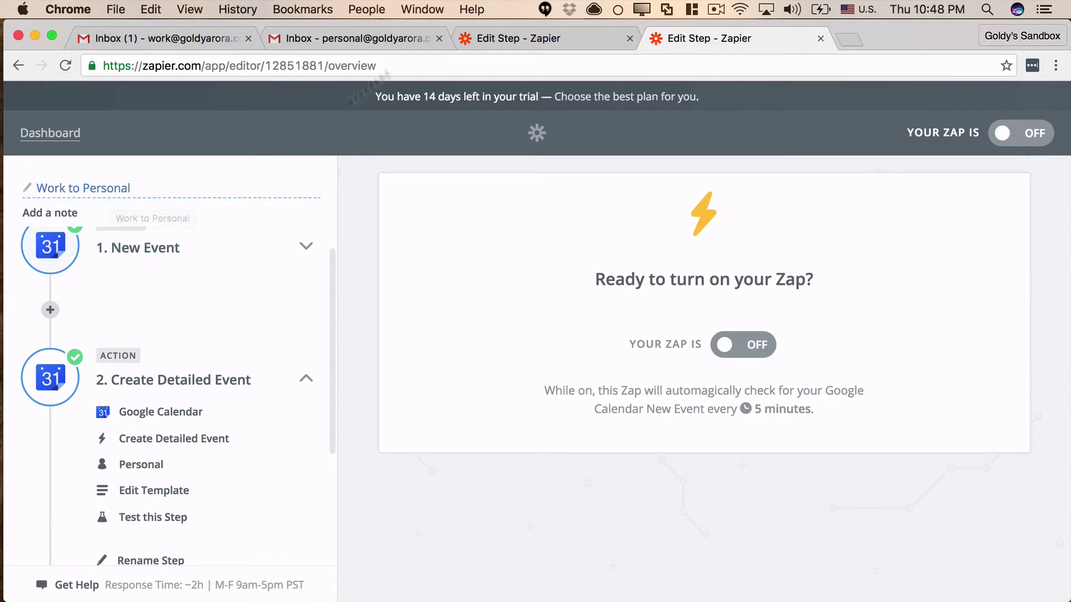
{"action": "left_click", "coordinate": [509, 43]}
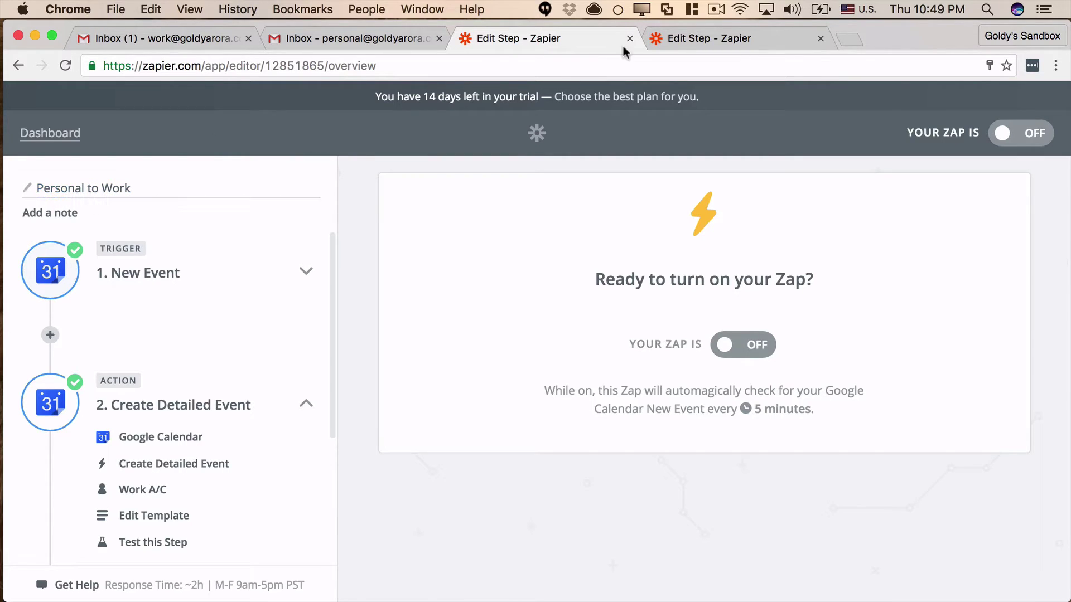
{"action": "left_click", "coordinate": [662, 39]}
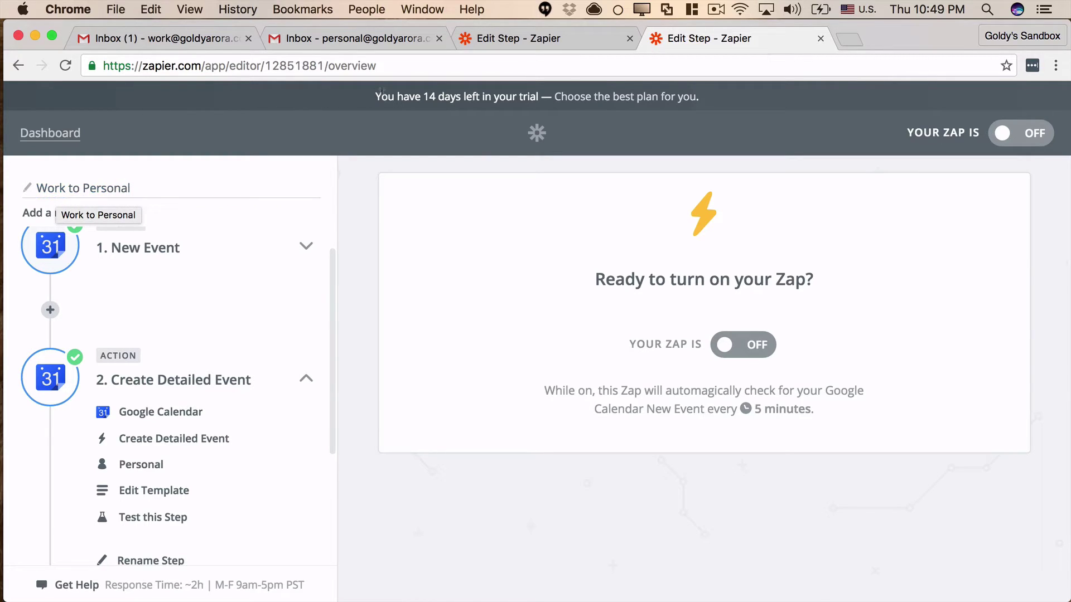
- Copy the text personal2work from the Description in the Personal to Work Zap's action template
{"action": "left_click", "coordinate": [500, 40]}
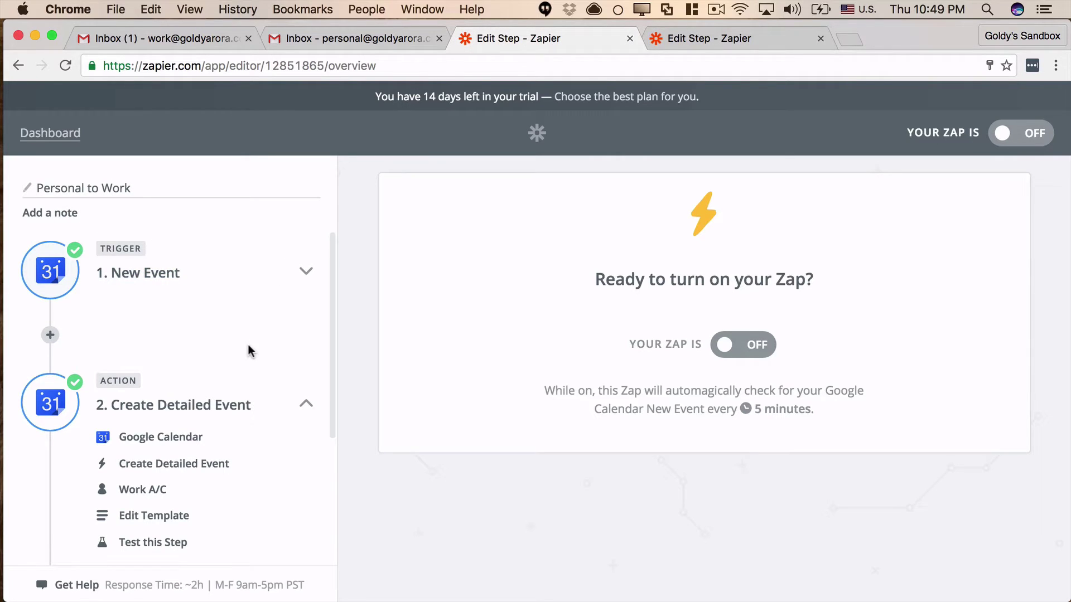
{"action": "left_click", "coordinate": [139, 514]}
{"action": "scroll", "coordinate": [478, 443], "scroll_direction": "down", "scroll_amount": 5}
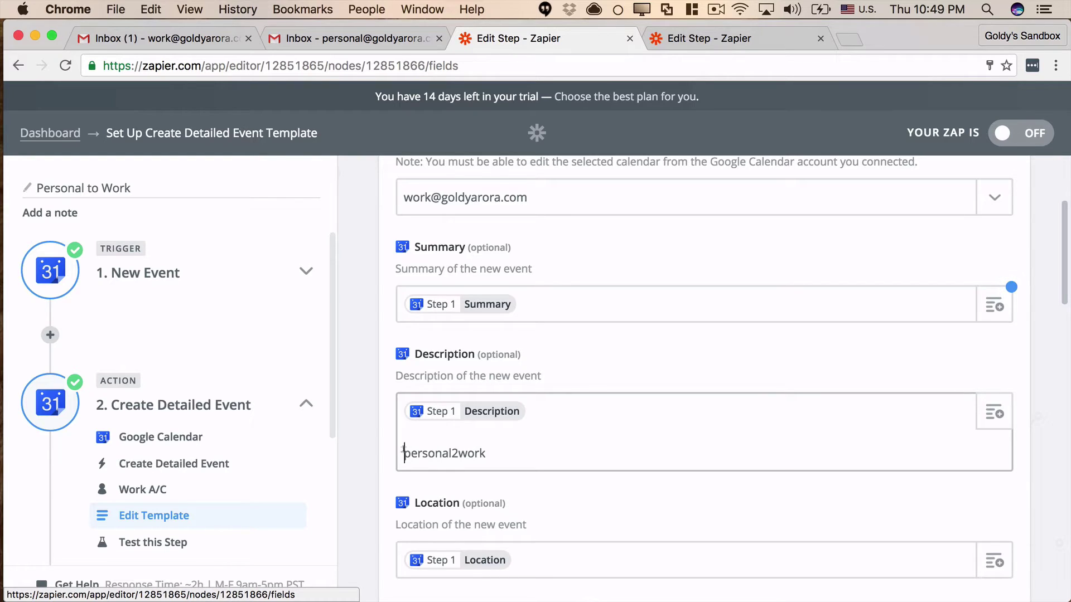
{"action": "left_click_drag", "start_coordinate": [404, 452], "coordinate": [489, 452]}
{"action": "right_click", "coordinate": [488, 452]}
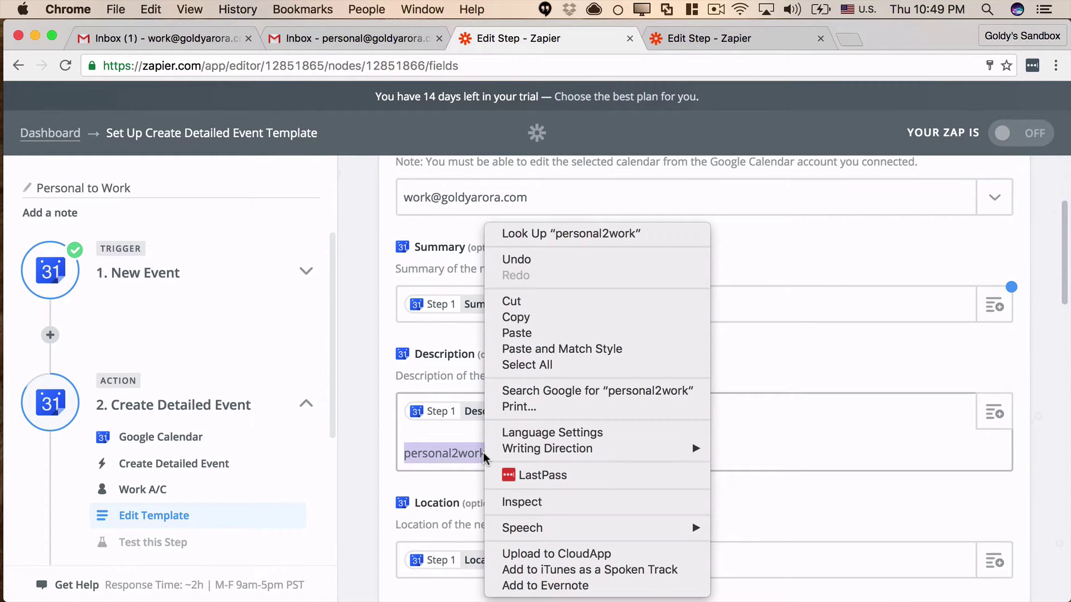
{"action": "left_click", "coordinate": [541, 318]}
- Insert an "Only continue if..." filter between the trigger and the action of the Work to Personal Zap
{"action": "left_click", "coordinate": [677, 40]}
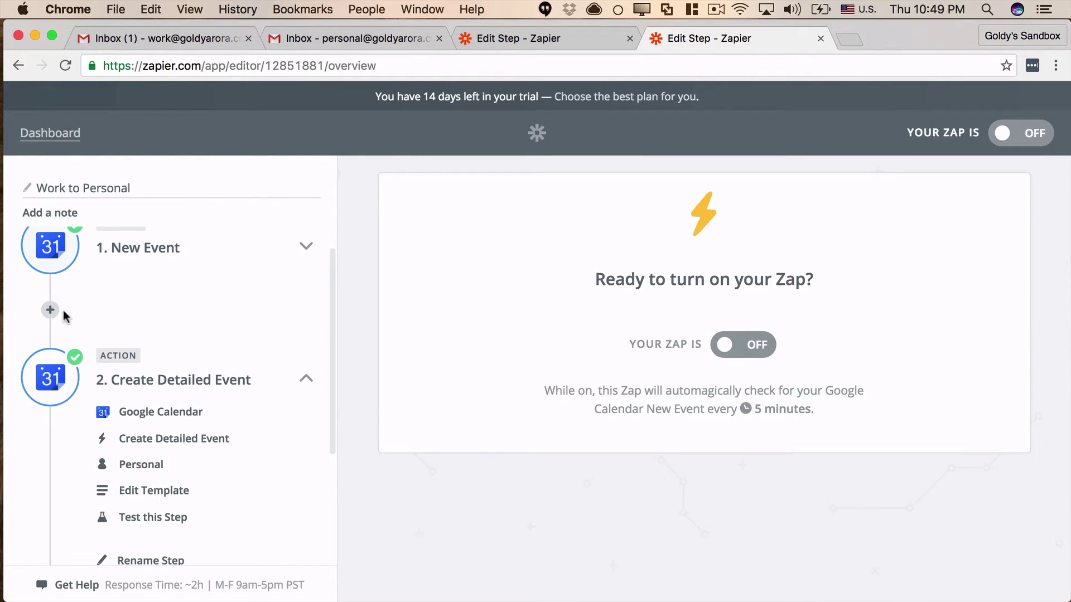
{"action": "scroll", "coordinate": [115, 304], "scroll_direction": "up", "scroll_amount": 1}
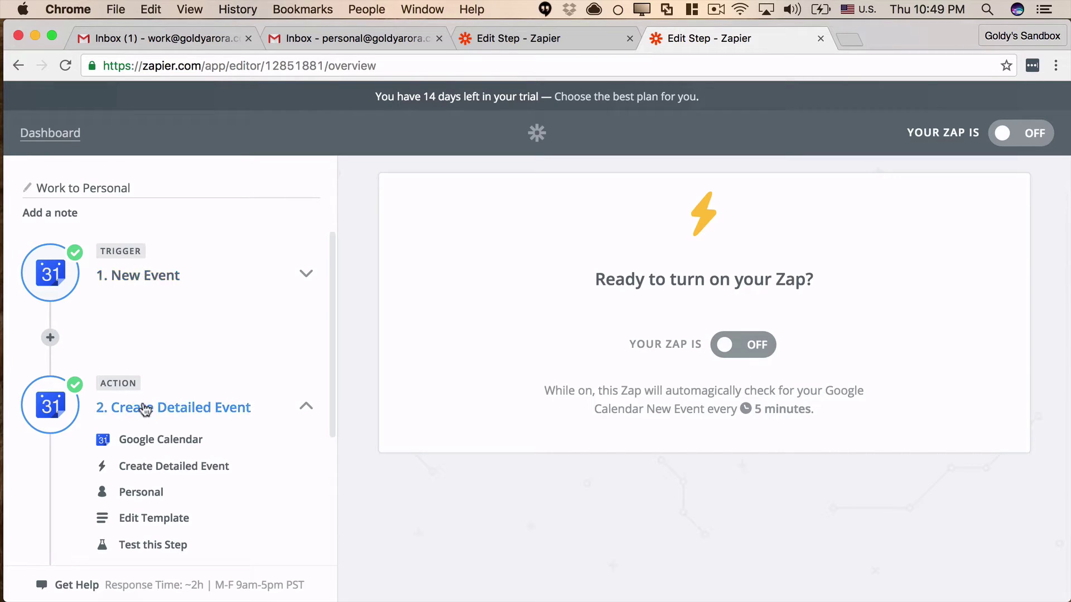
{"action": "left_click", "coordinate": [49, 339]}
{"action": "left_click", "coordinate": [184, 362]}
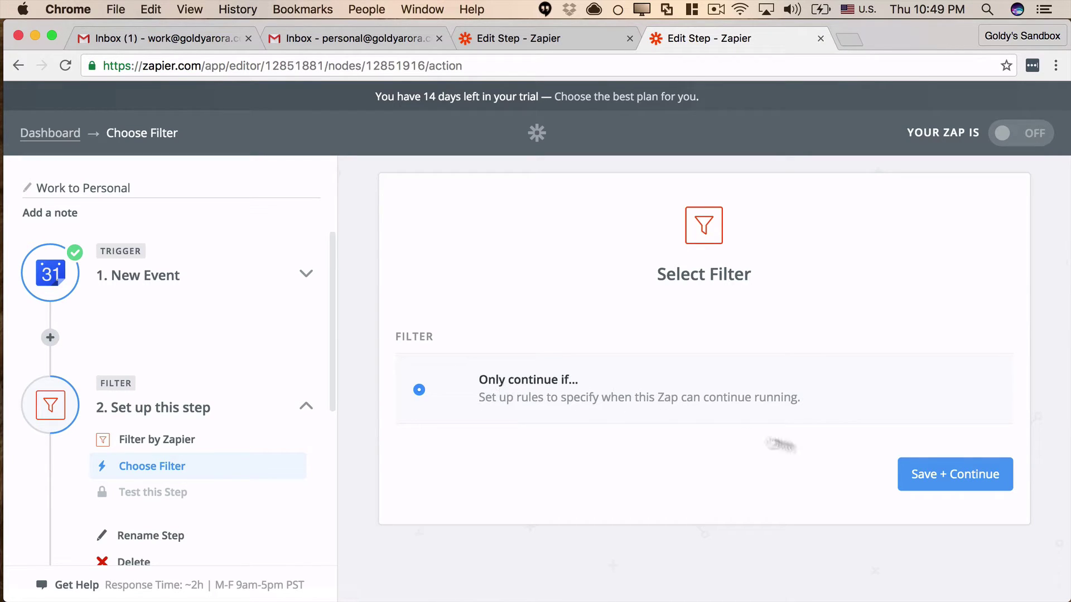
{"action": "left_click", "coordinate": [923, 481]}
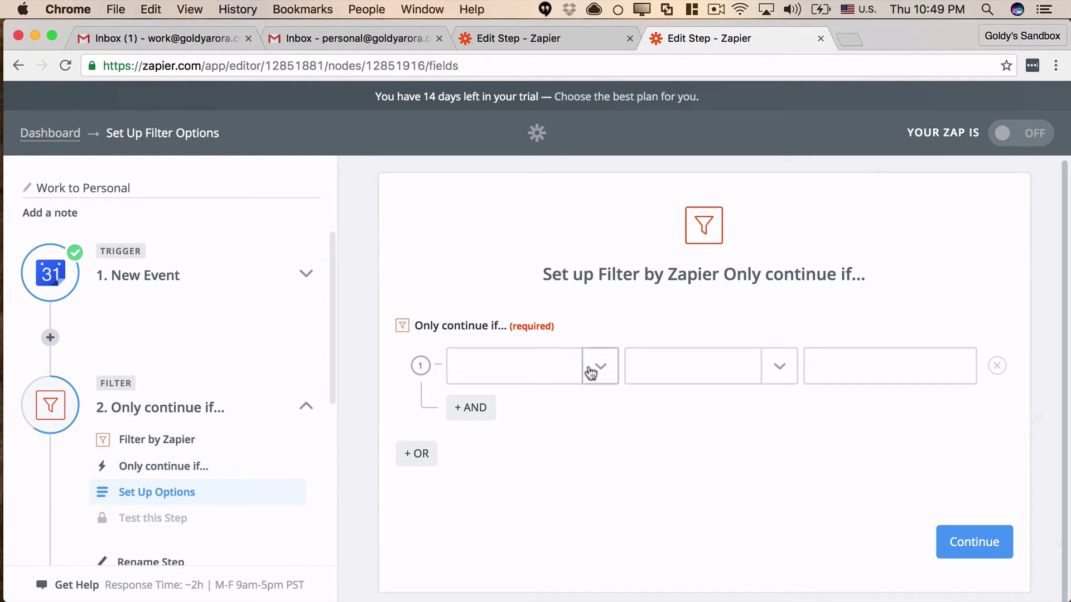
- Set the filter rule to Description, (Text) Does not contain, with the copied text personal2work
{"action": "left_click", "coordinate": [593, 372]}
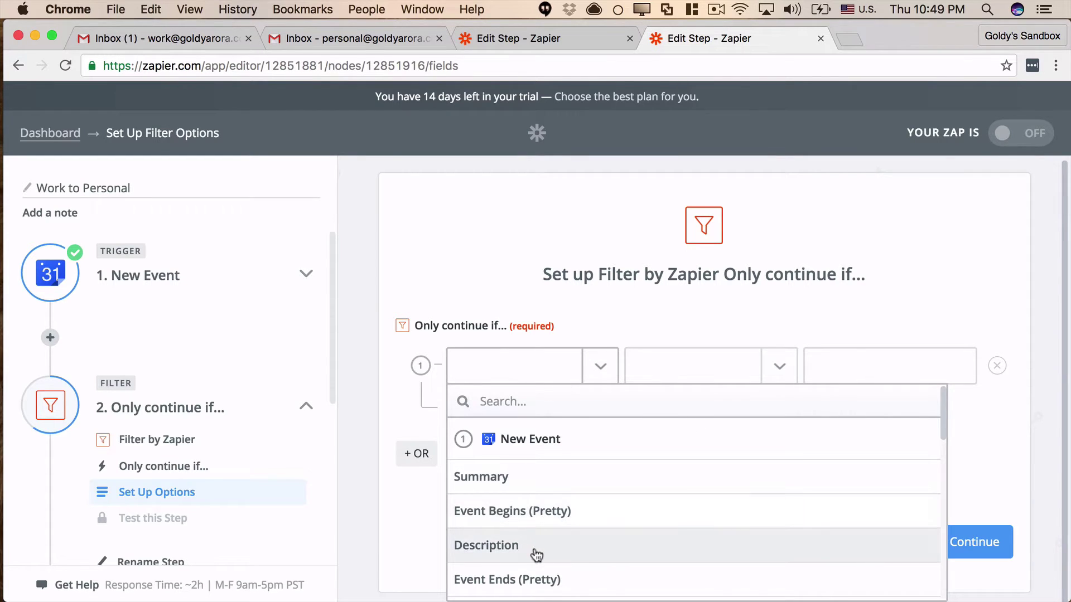
{"action": "scroll", "coordinate": [534, 551], "scroll_direction": "down", "scroll_amount": 3}
{"action": "scroll", "coordinate": [536, 554], "scroll_direction": "down", "scroll_amount": 3}
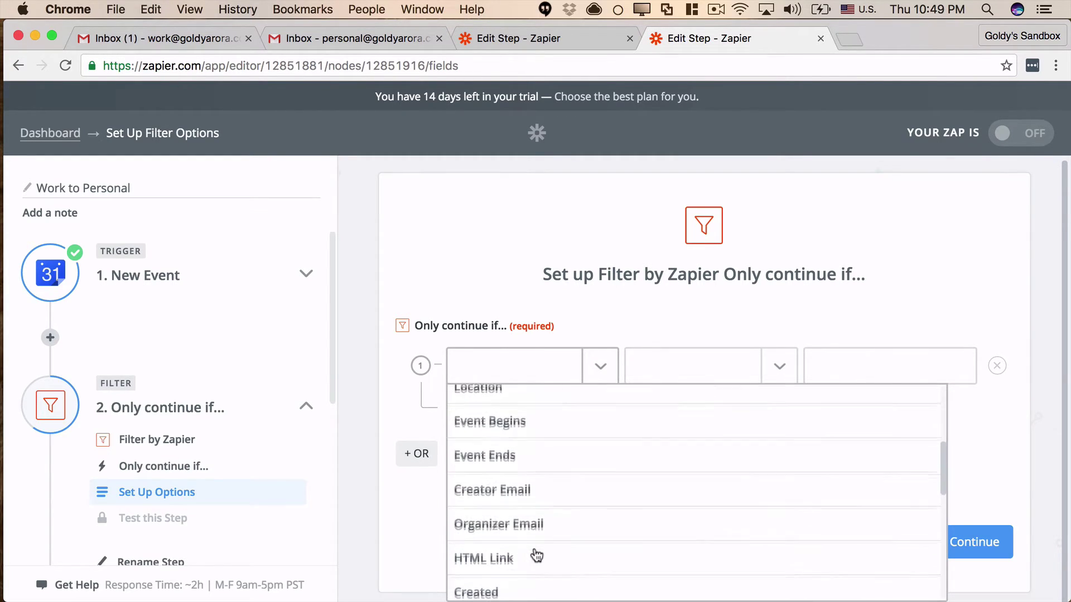
{"action": "scroll", "coordinate": [536, 554], "scroll_direction": "up", "scroll_amount": 5}
{"action": "left_click", "coordinate": [538, 472]}
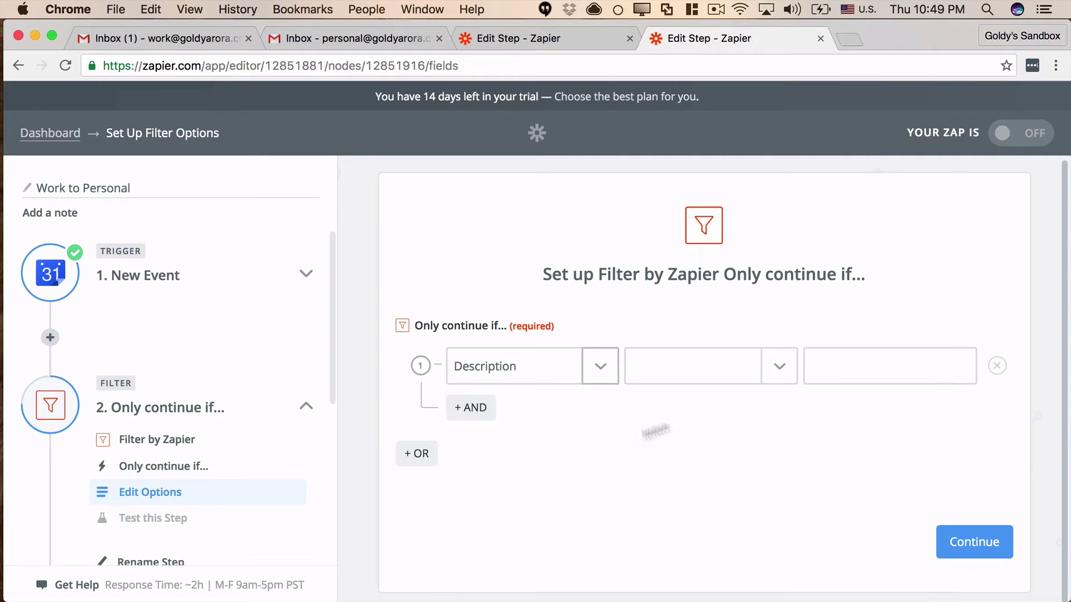
{"action": "left_click", "coordinate": [779, 368]}
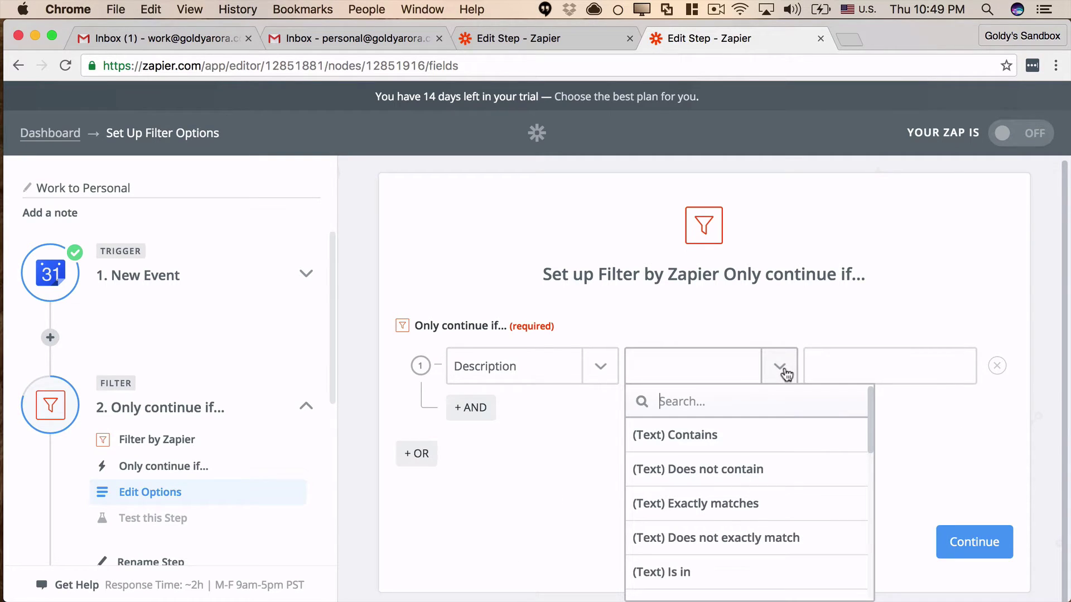
{"action": "left_click", "coordinate": [732, 478]}
{"action": "left_click", "coordinate": [832, 362]}
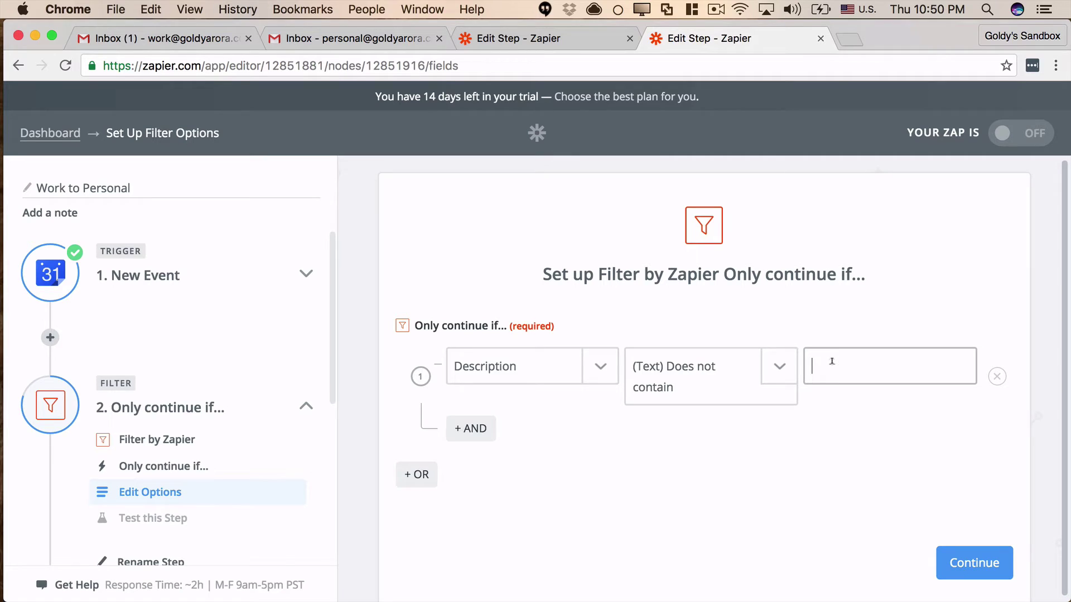
{"action": "key", "text": "super+v"}
{"action": "left_click", "coordinate": [812, 461]}
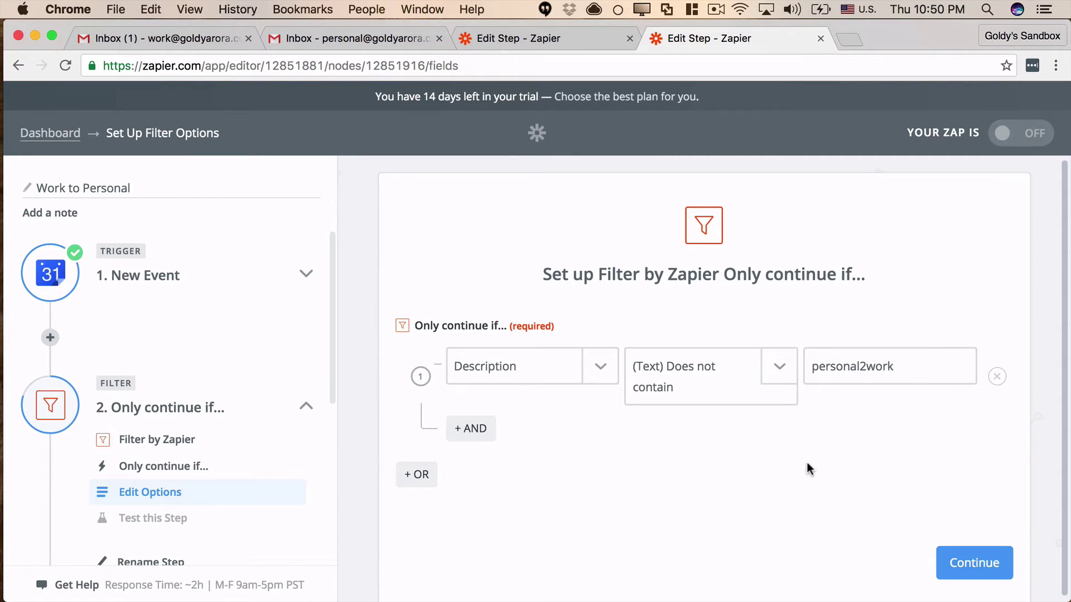
- Skip the filter's test and turn on the Work to Personal Zap
{"action": "left_click", "coordinate": [954, 558]}
{"action": "left_click", "coordinate": [876, 408]}
{"action": "left_click", "coordinate": [973, 549]}
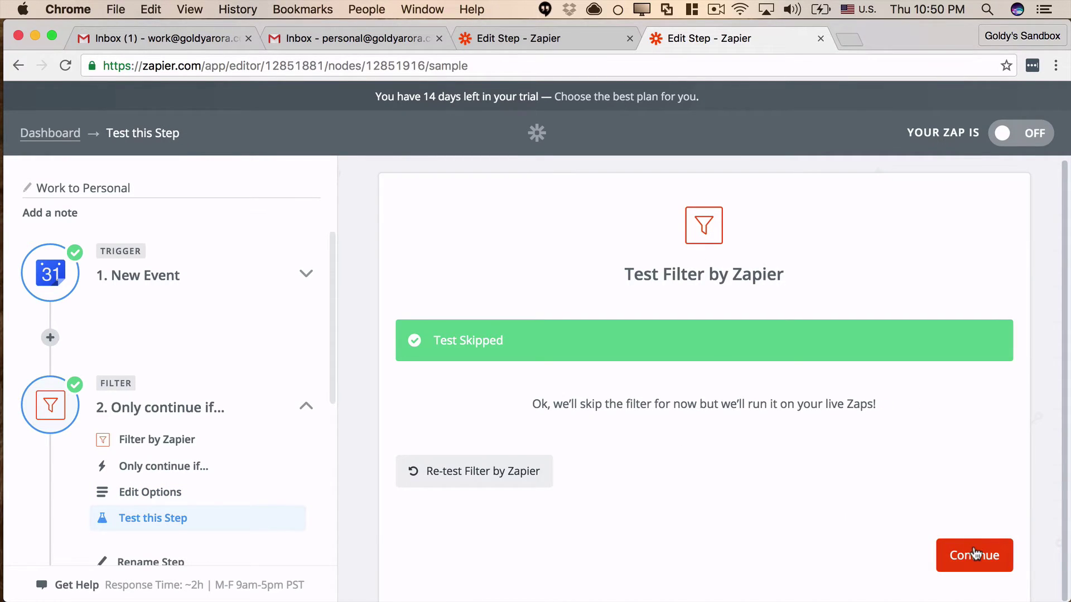
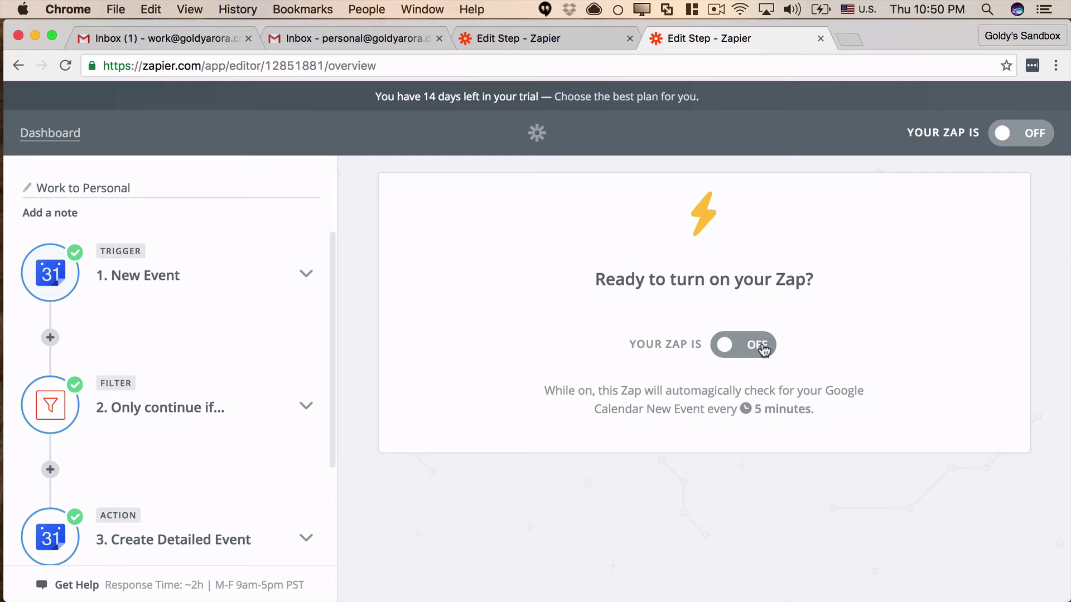
{"action": "left_click", "coordinate": [763, 350]}
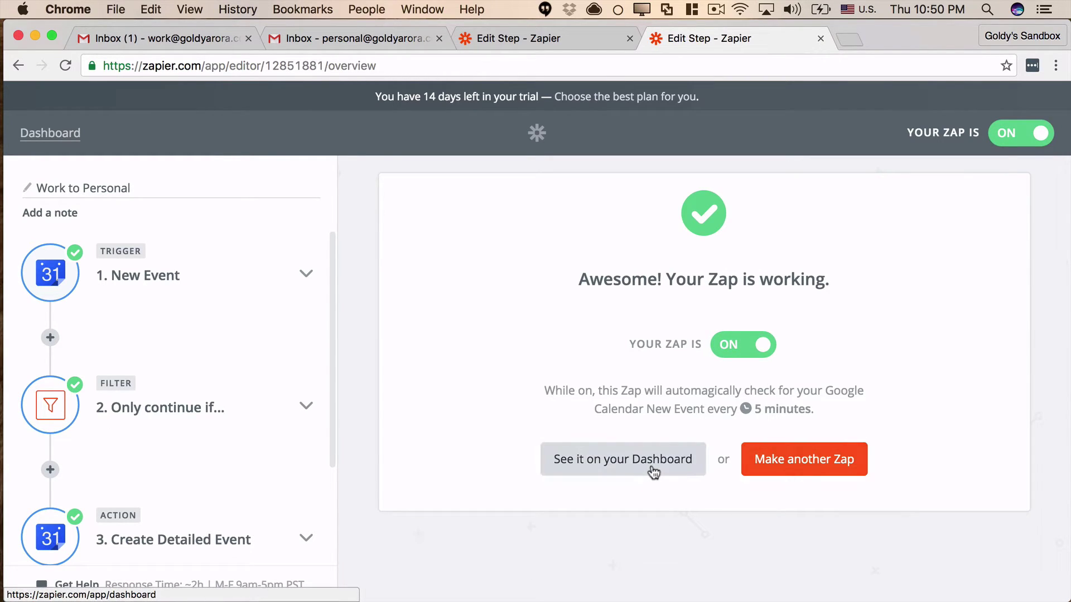
- Go to the Zaps dashboard and reopen the Work to Personal Zap for editing
{"action": "left_click", "coordinate": [654, 473]}
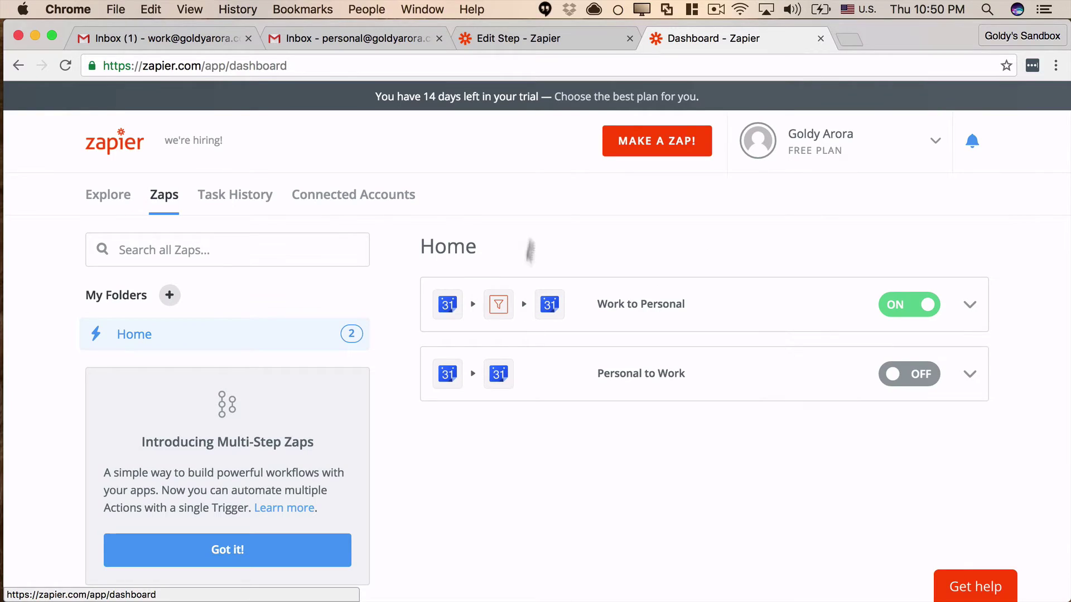
{"action": "left_click", "coordinate": [514, 41]}
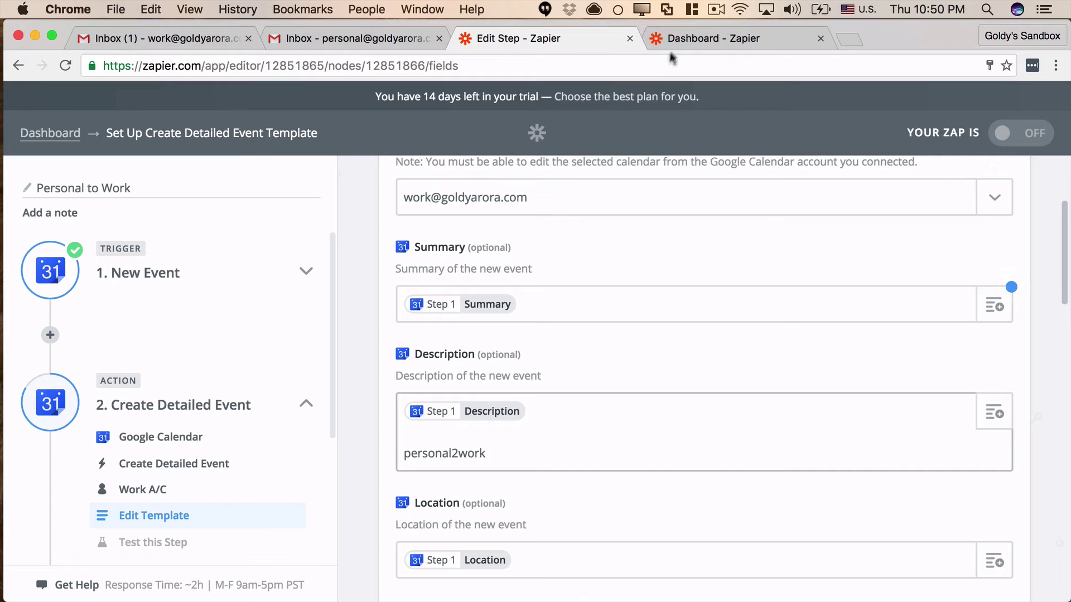
{"action": "left_click", "coordinate": [686, 38]}
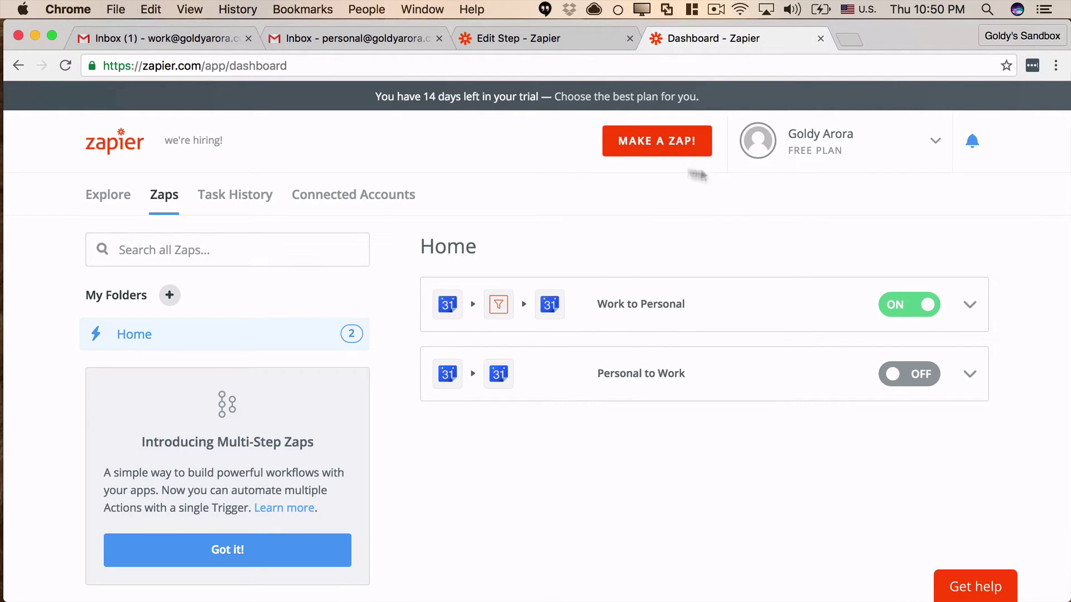
{"action": "left_click", "coordinate": [970, 306]}
{"action": "left_click", "coordinate": [813, 378]}
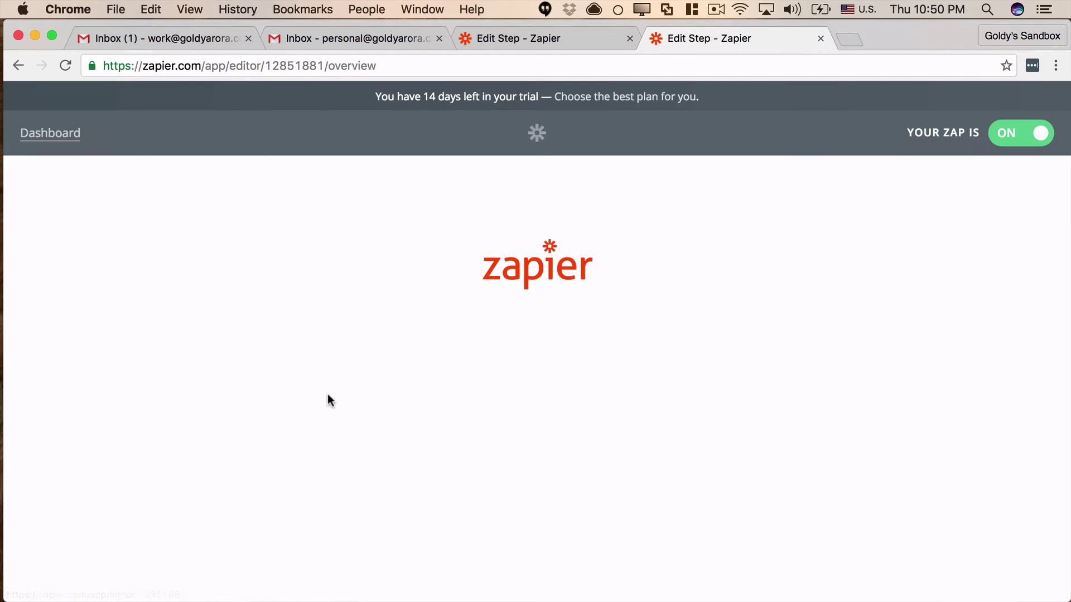
- Copy the text Work2Personal from the Description in the Create Detailed Event action's template
{"action": "left_click", "coordinate": [167, 409]}
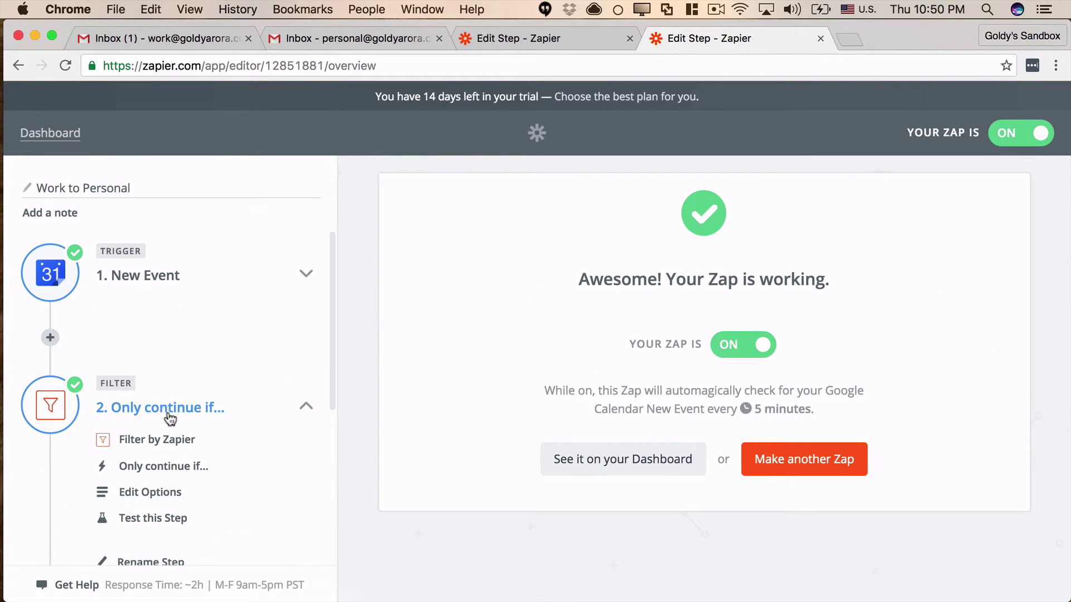
{"action": "scroll", "coordinate": [200, 445], "scroll_direction": "down", "scroll_amount": 5}
{"action": "left_click", "coordinate": [150, 415]}
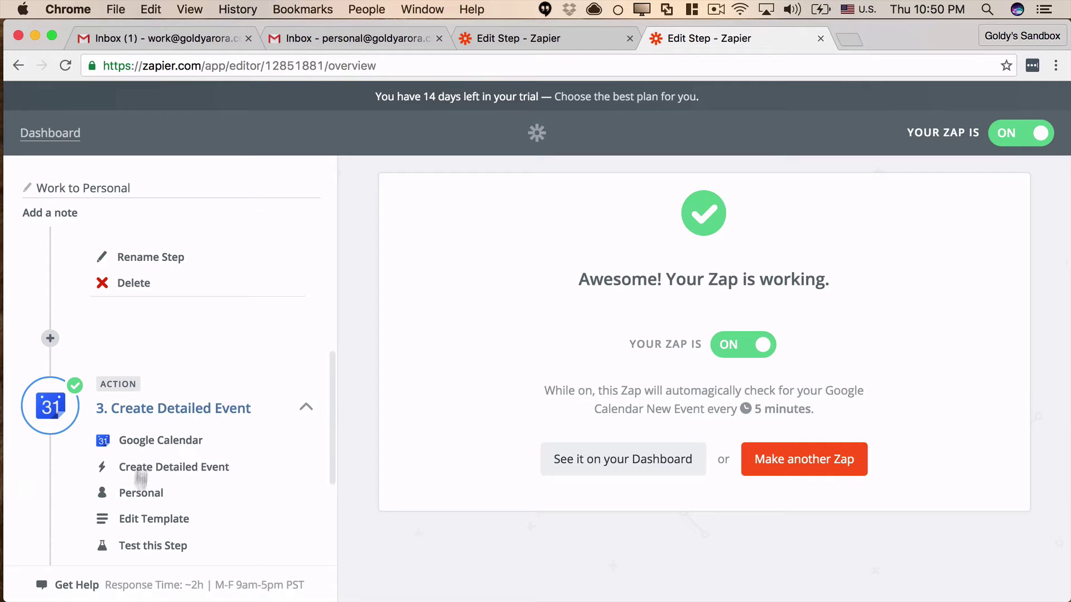
{"action": "left_click", "coordinate": [139, 527]}
{"action": "scroll", "coordinate": [604, 466], "scroll_direction": "down", "scroll_amount": 3}
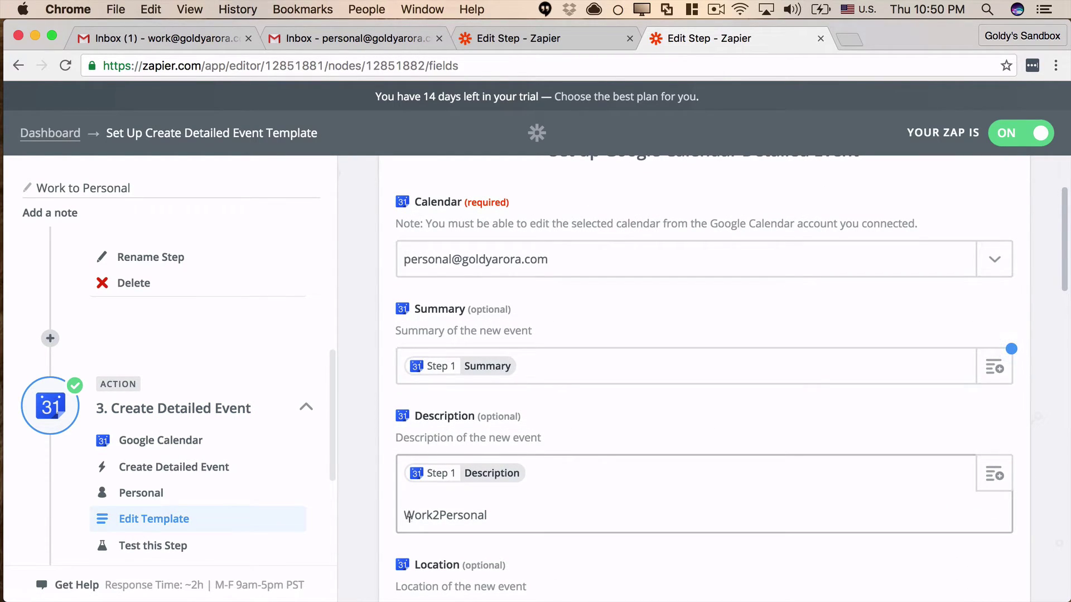
{"action": "left_click_drag", "start_coordinate": [404, 514], "coordinate": [486, 514]}
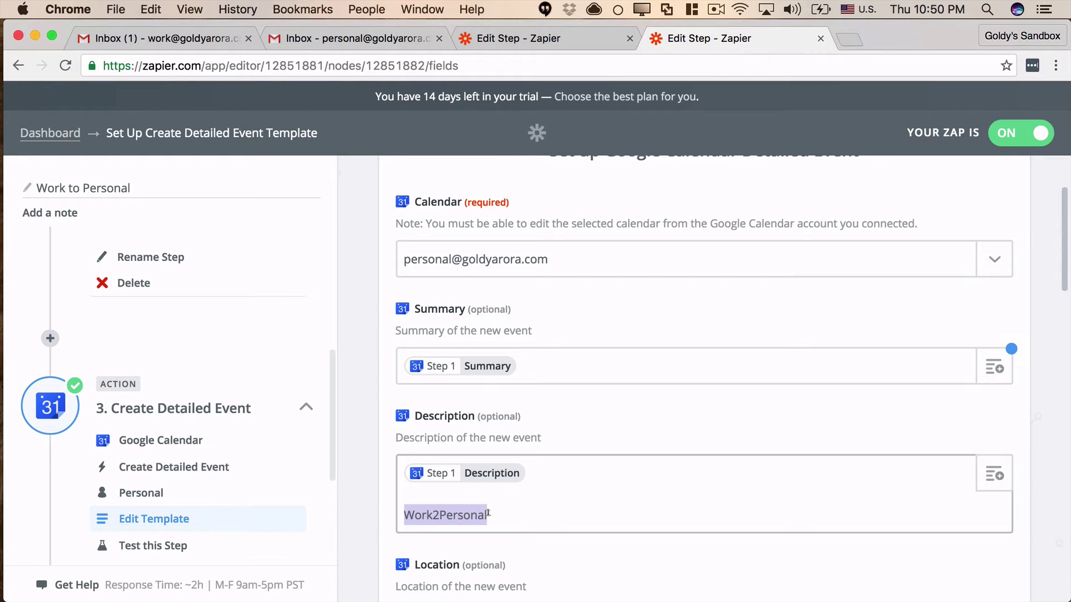
- Switch to the Personal to Work Zap and insert an "Only continue if..." filter between its trigger and action
{"action": "left_click", "coordinate": [524, 38]}
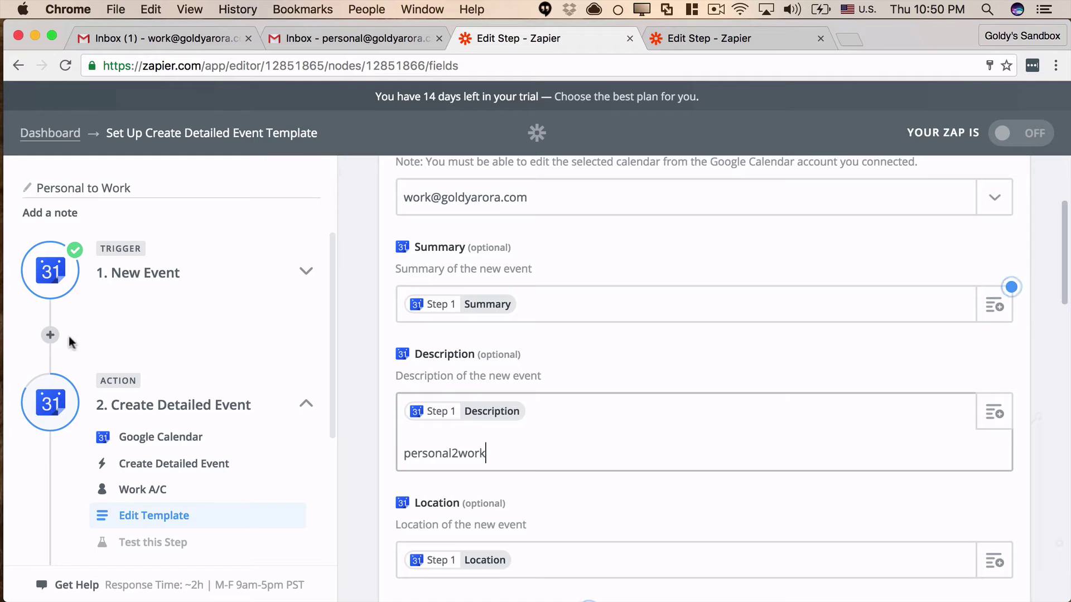
{"action": "left_click", "coordinate": [50, 334]}
{"action": "left_click", "coordinate": [201, 354]}
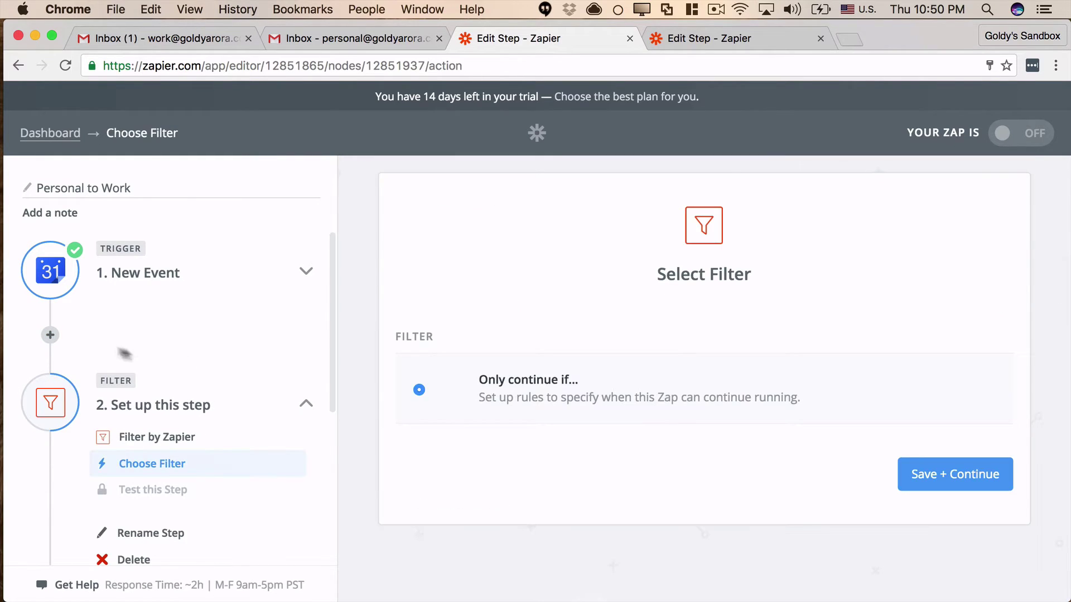
{"action": "left_click", "coordinate": [944, 473]}
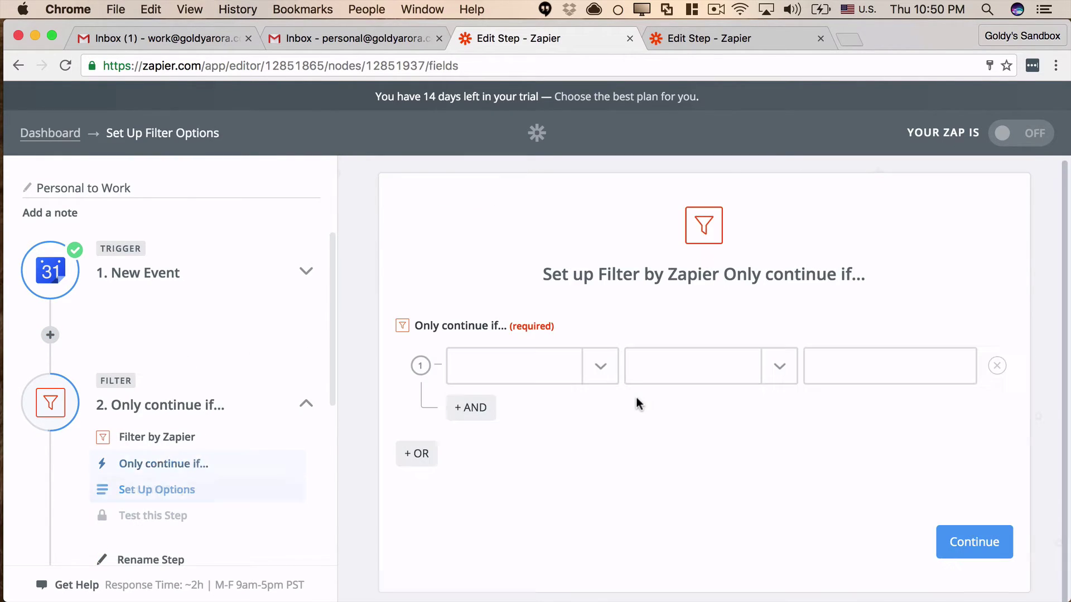
- Set the Personal to Work filter rule to Description, (Text) Does not contain, Work2Personal
{"action": "left_click", "coordinate": [598, 377]}
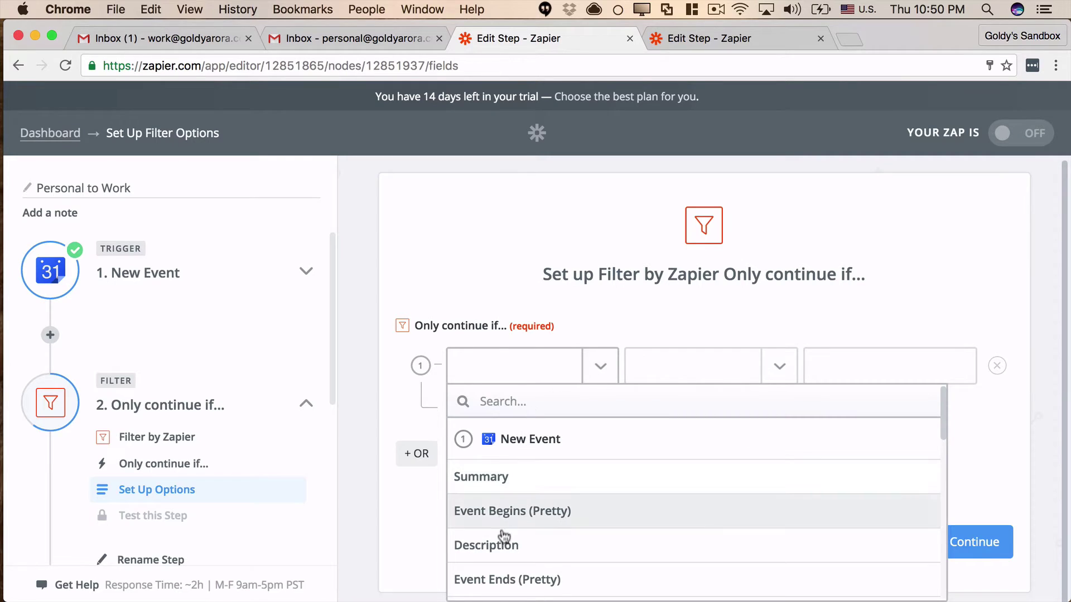
{"action": "left_click", "coordinate": [505, 538]}
{"action": "left_click", "coordinate": [778, 369]}
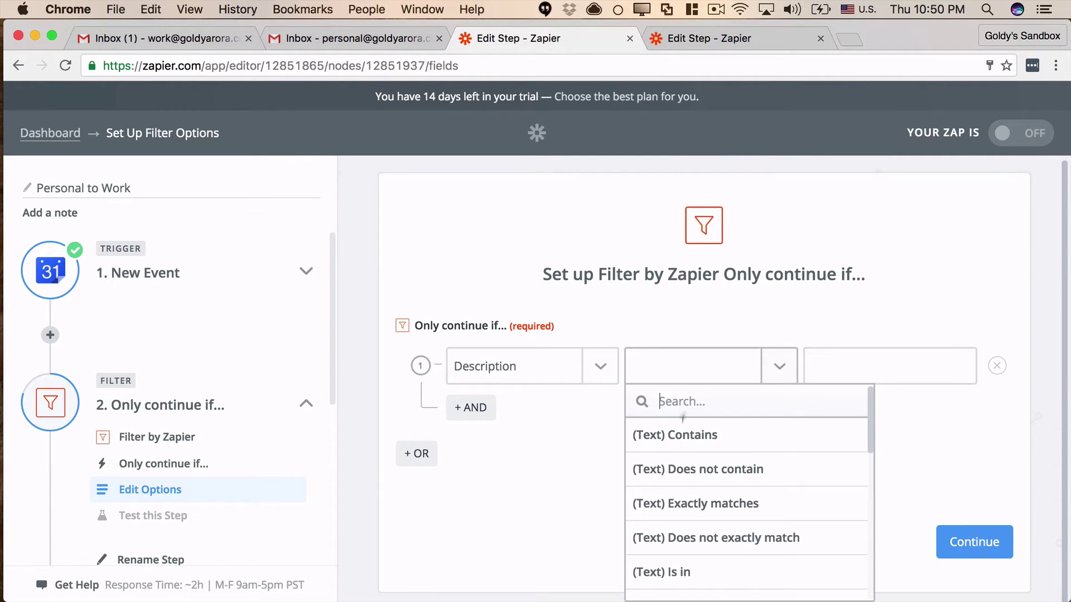
{"action": "left_click", "coordinate": [694, 472]}
{"action": "left_click", "coordinate": [831, 367]}
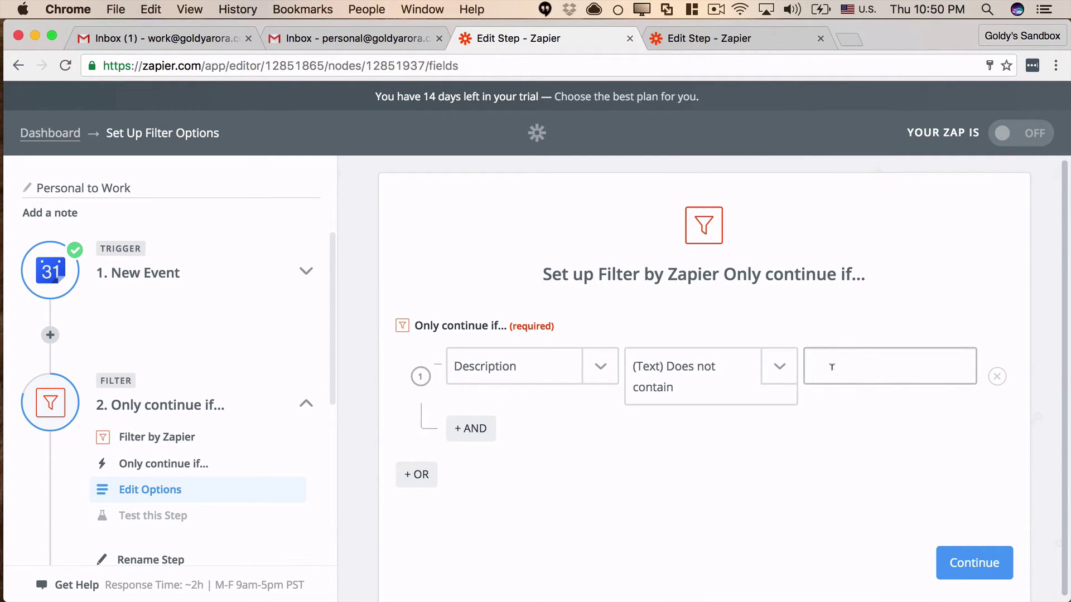
{"action": "type", "text": "Work2Personal"}
- Skip the filter's test, turn on the Personal to Work Zap and return to the dashboard
{"action": "left_click", "coordinate": [945, 563]}
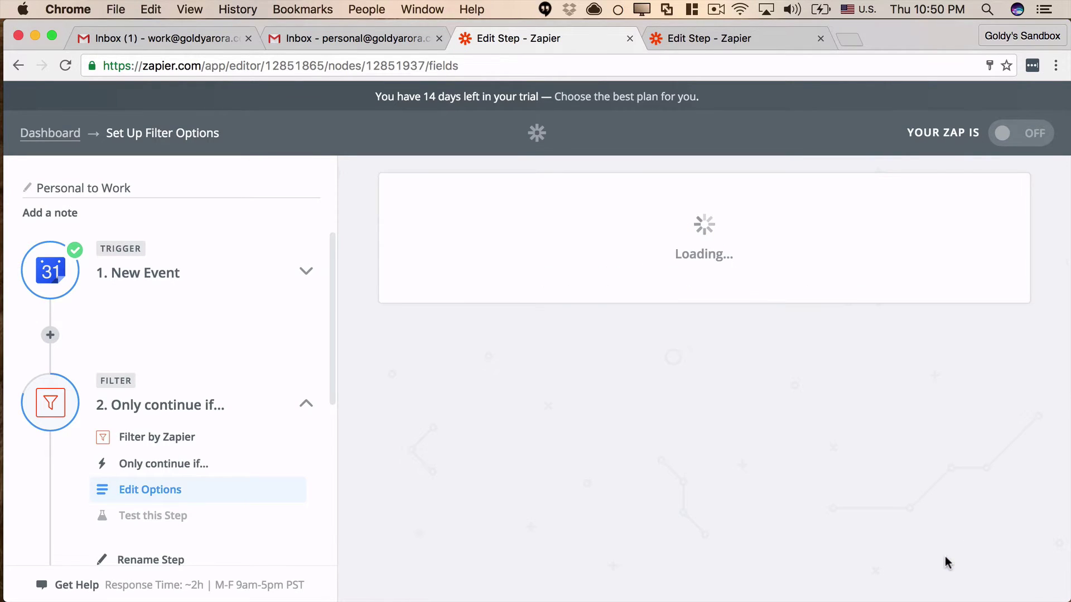
{"action": "left_click", "coordinate": [893, 405]}
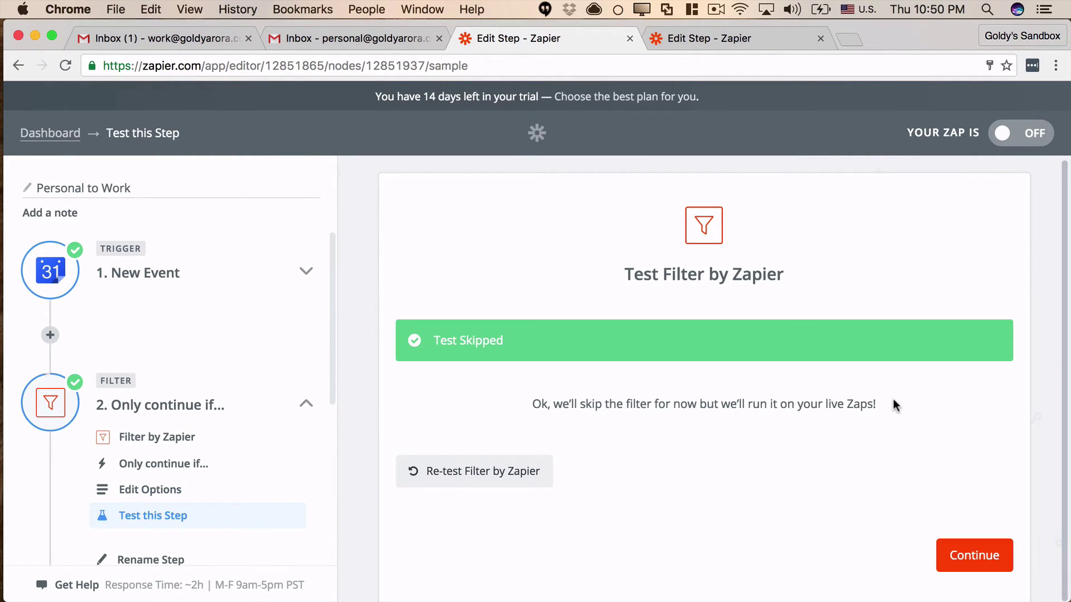
{"action": "left_click", "coordinate": [955, 552]}
{"action": "left_click", "coordinate": [757, 349]}
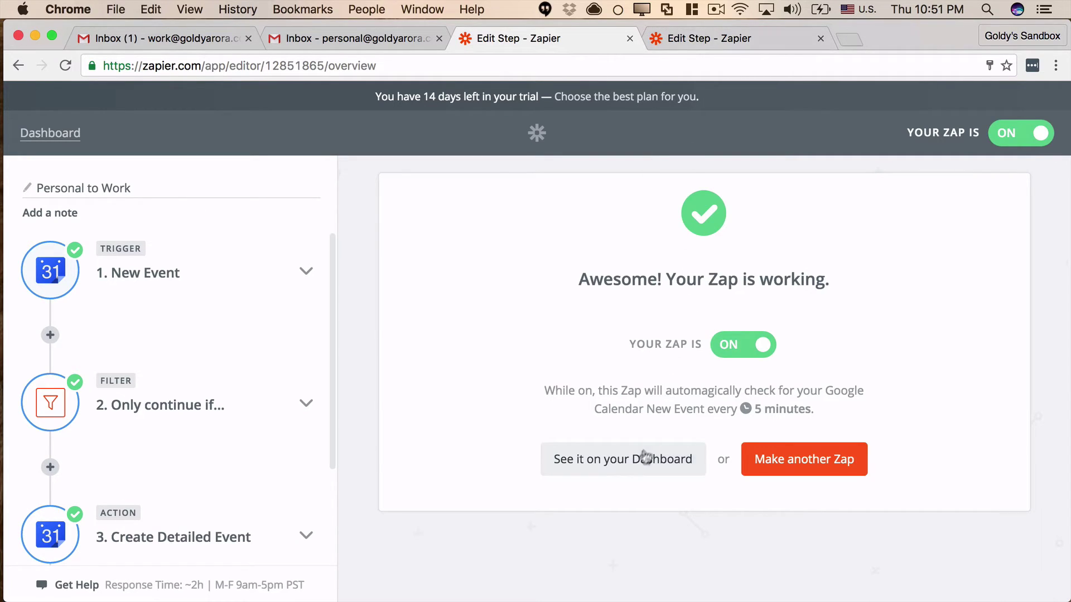
{"action": "left_click", "coordinate": [645, 457]}
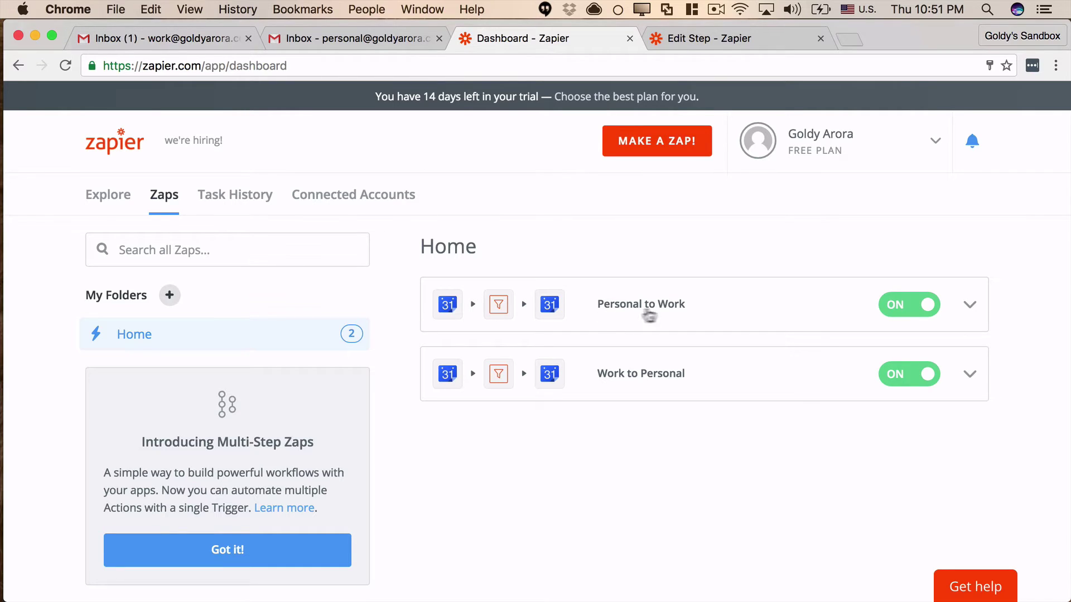
- Switch to the personal account's Gmail and open its Google Calendar
{"action": "left_click", "coordinate": [322, 44]}
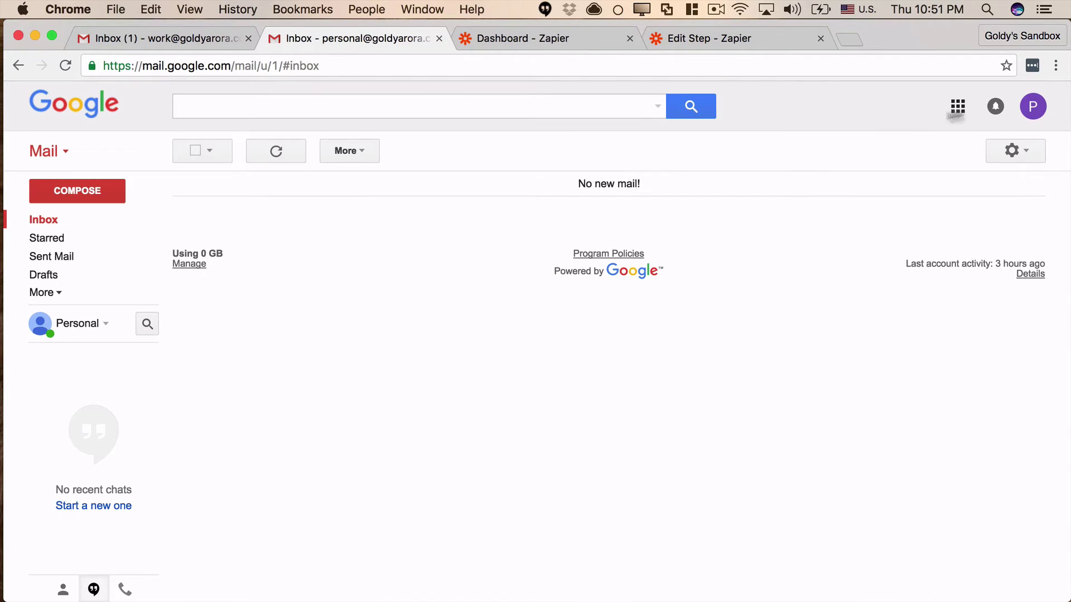
{"action": "left_click", "coordinate": [1033, 106]}
{"action": "left_click", "coordinate": [918, 108]}
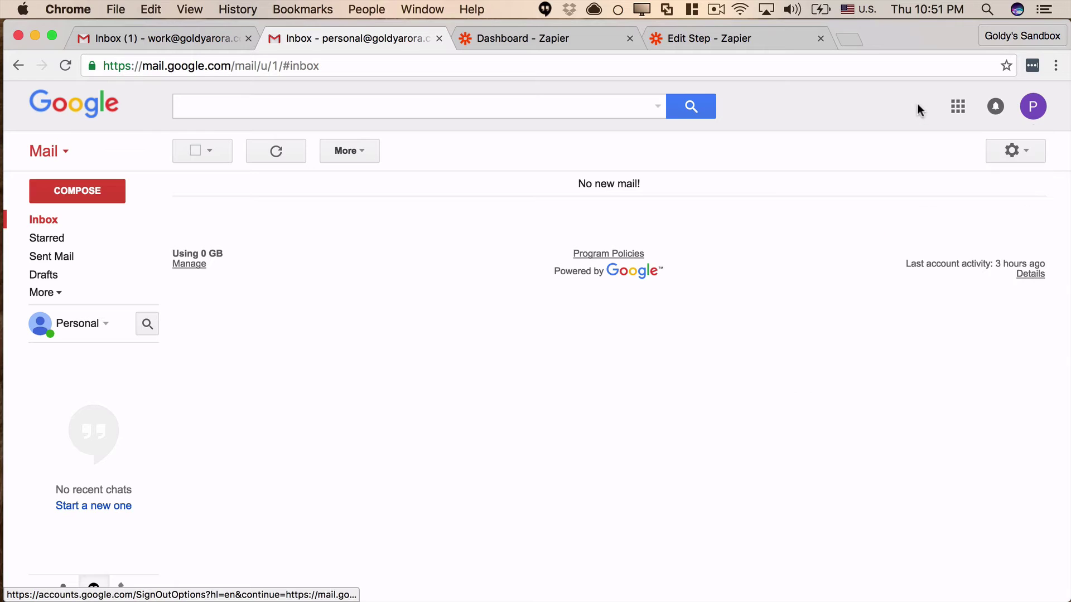
{"action": "left_click", "coordinate": [957, 106]}
{"action": "left_click", "coordinate": [908, 265]}
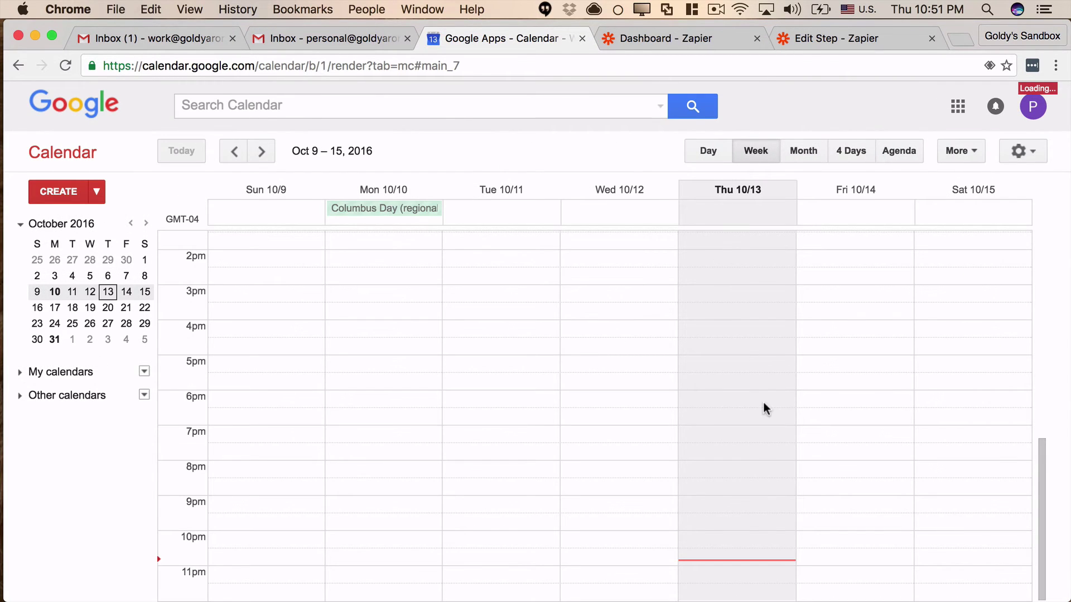
- Create and save the event "Zapier Test - Personal to Work" on 10/14/2016, 6:30pm to 7:30pm, in the personal calendar
{"action": "left_click", "coordinate": [845, 405]}
{"action": "left_click", "coordinate": [932, 370]}
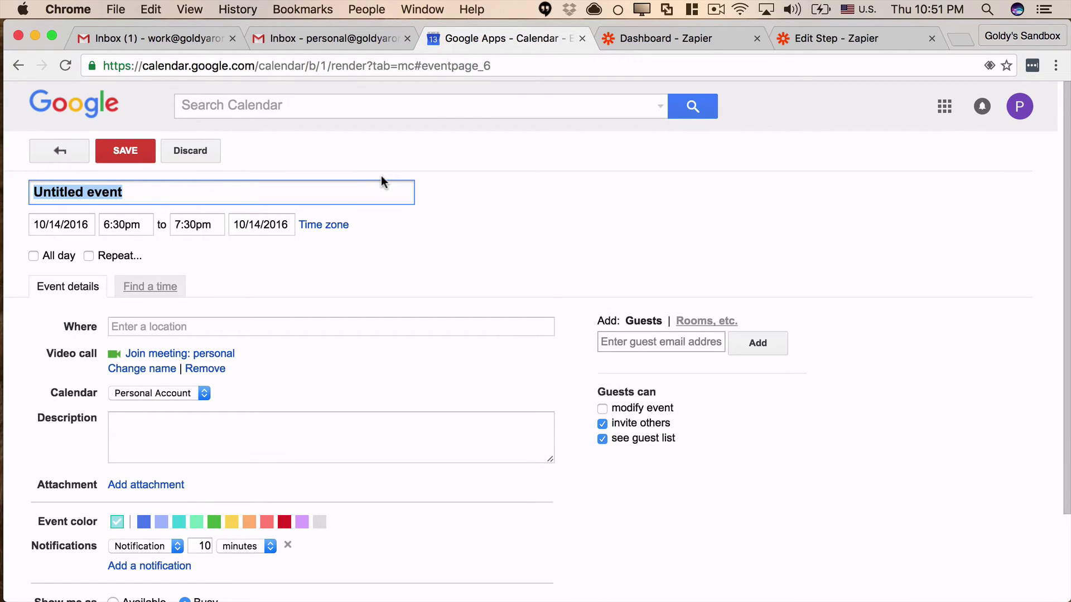
{"action": "type", "text": "Zapier Test"}
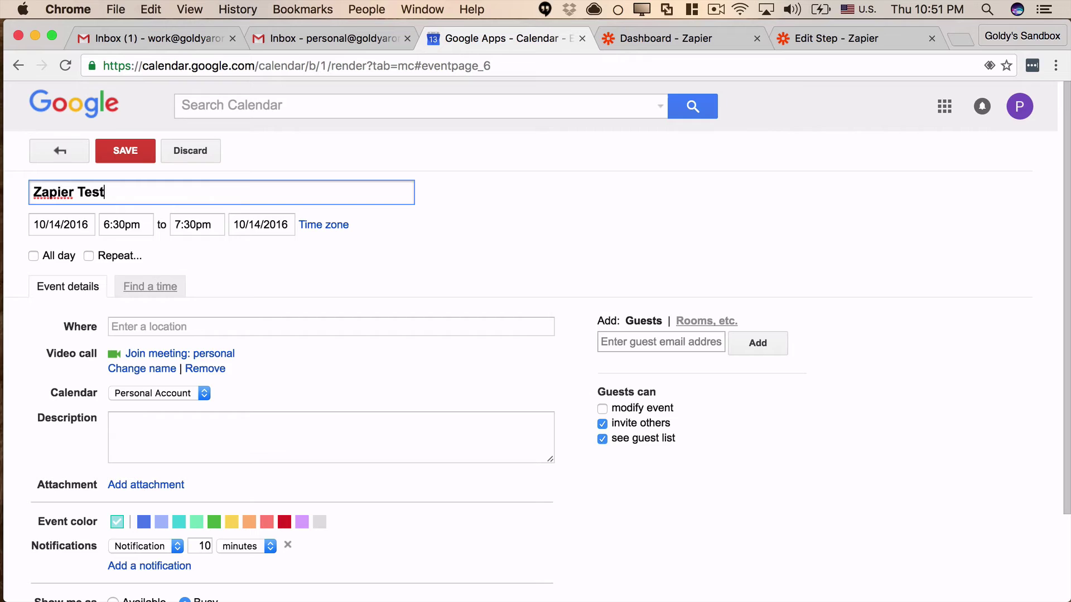
{"action": "type", "text": "e  Person"}
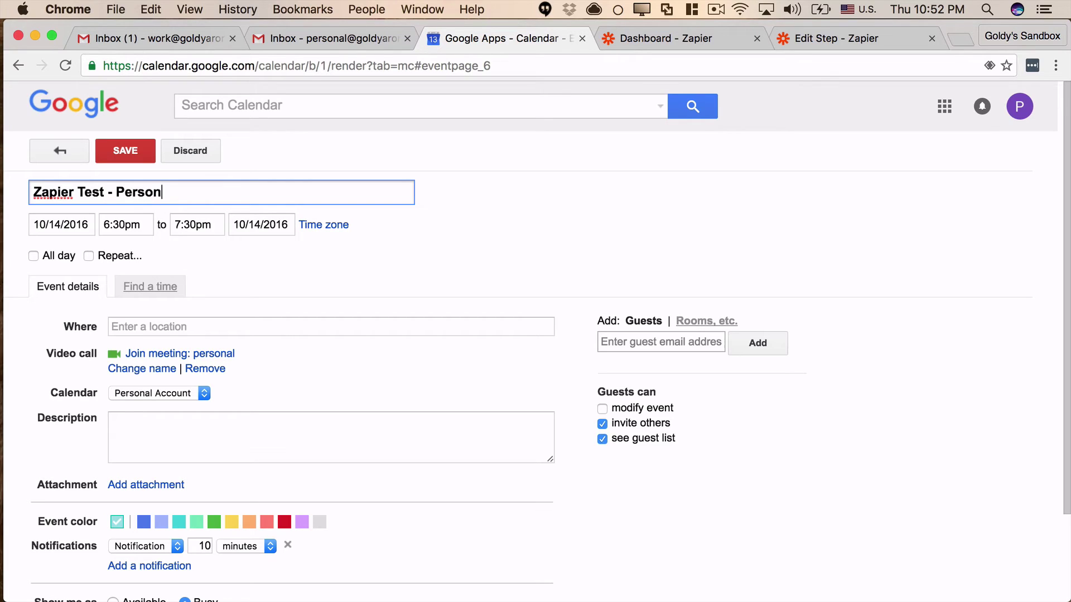
{"action": "type", "text": "al to Work"}
{"action": "left_click", "coordinate": [139, 153]}
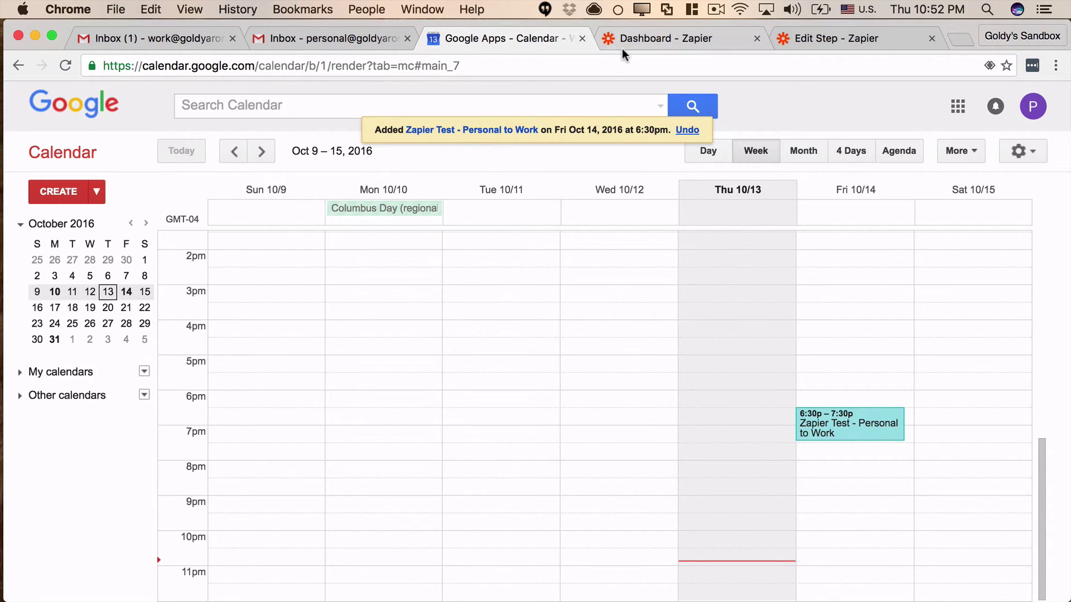
- Switch to the work account's Gmail and open its Google Calendar
{"action": "left_click", "coordinate": [181, 44]}
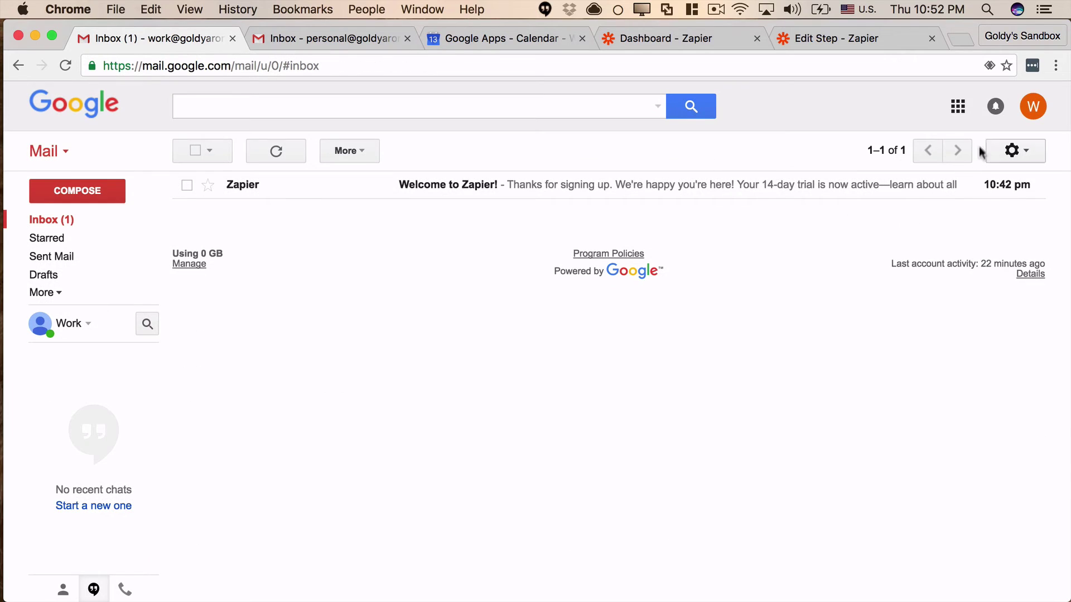
{"action": "left_click", "coordinate": [1040, 110]}
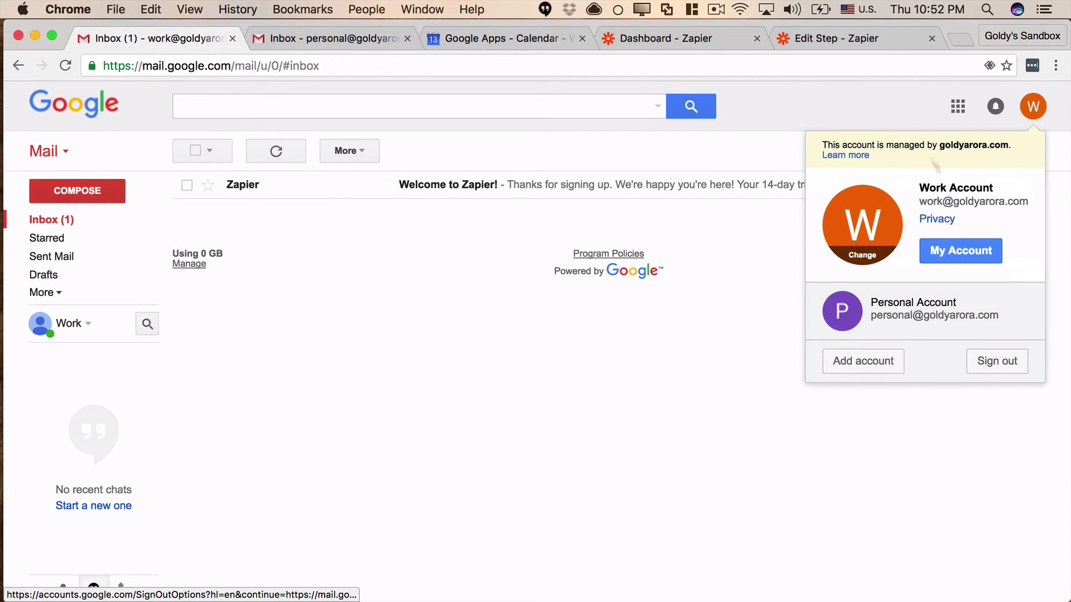
{"action": "left_click", "coordinate": [861, 100]}
{"action": "left_click", "coordinate": [957, 106]}
{"action": "left_click", "coordinate": [911, 346]}
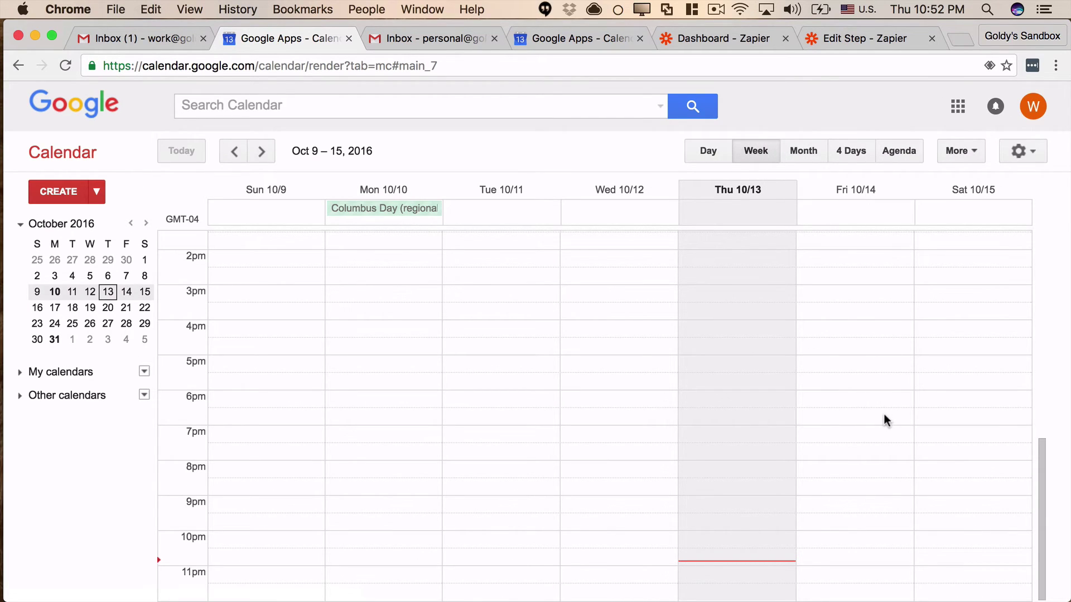
- Switch to the Zapier dashboard, run the Personal to Work Zap manually and close its status window
{"action": "left_click", "coordinate": [711, 43]}
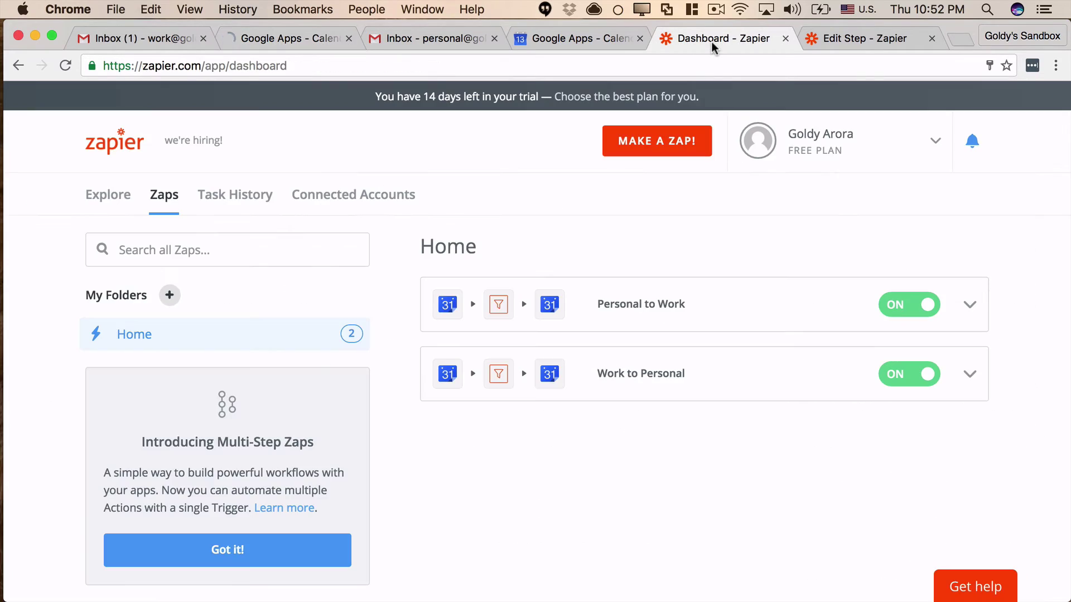
{"action": "left_click", "coordinate": [932, 142]}
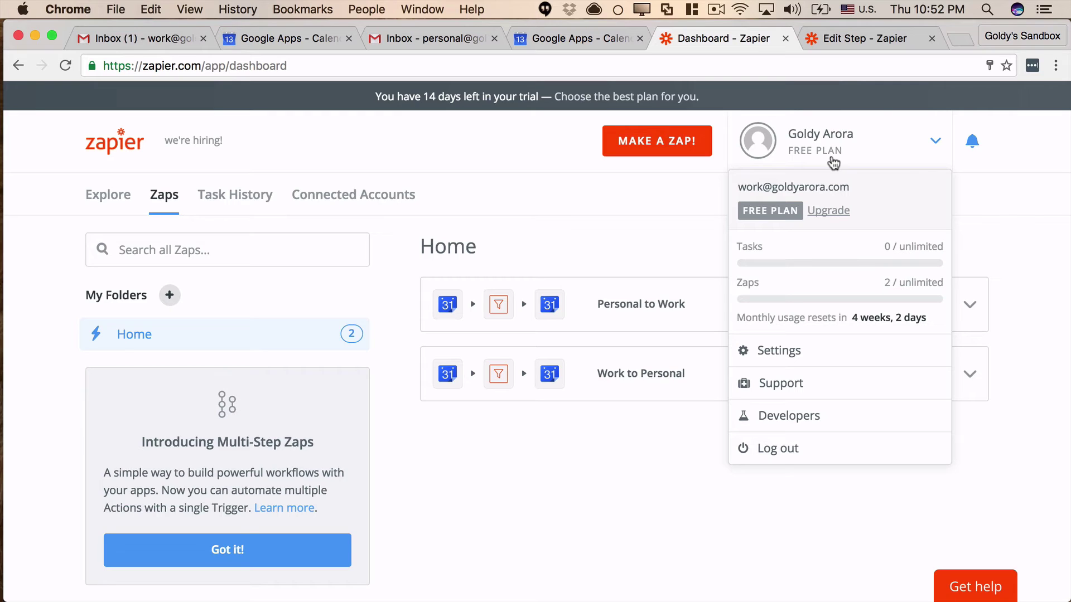
{"action": "left_click", "coordinate": [685, 187]}
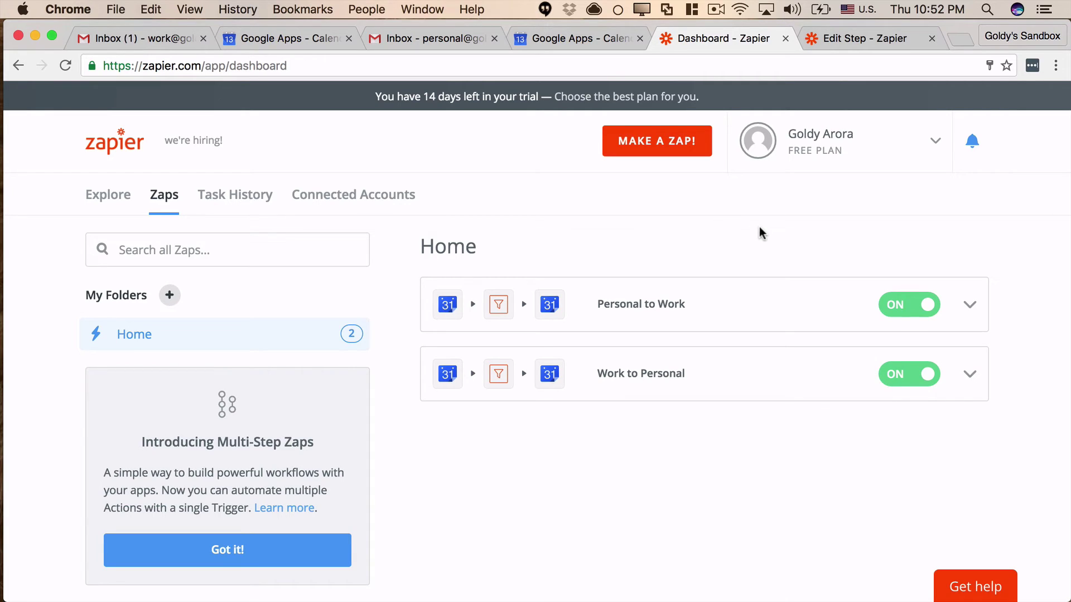
{"action": "left_click", "coordinate": [970, 308]}
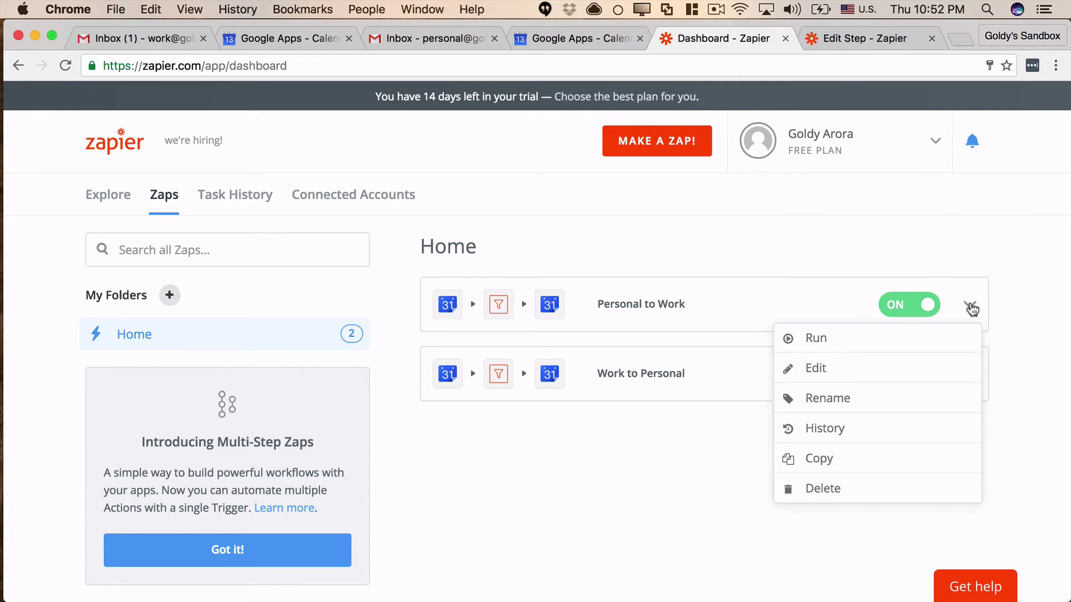
{"action": "left_click", "coordinate": [846, 343]}
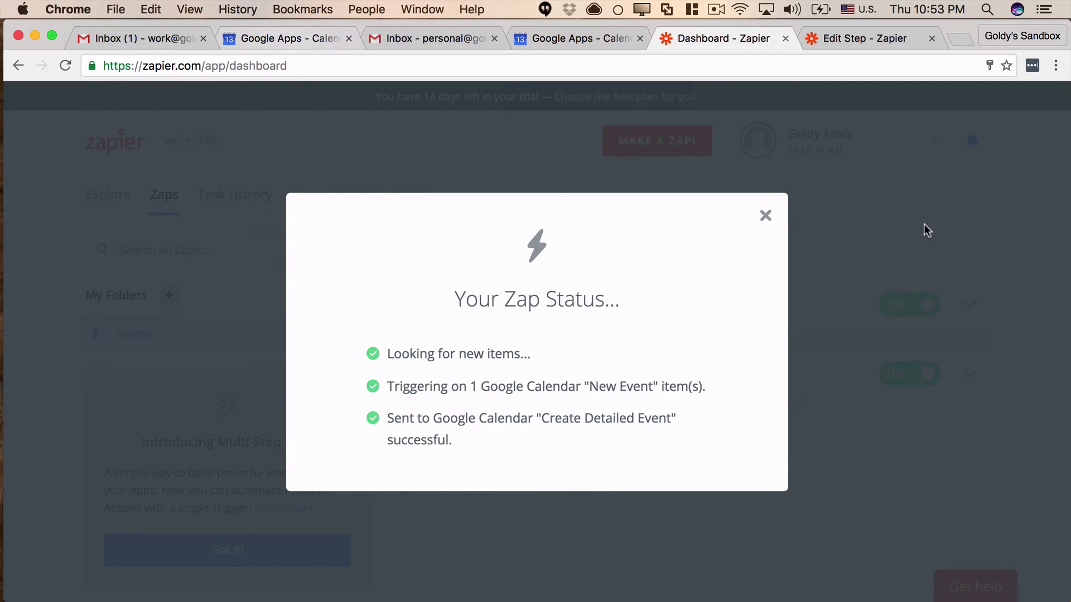
{"action": "left_click", "coordinate": [766, 217]}
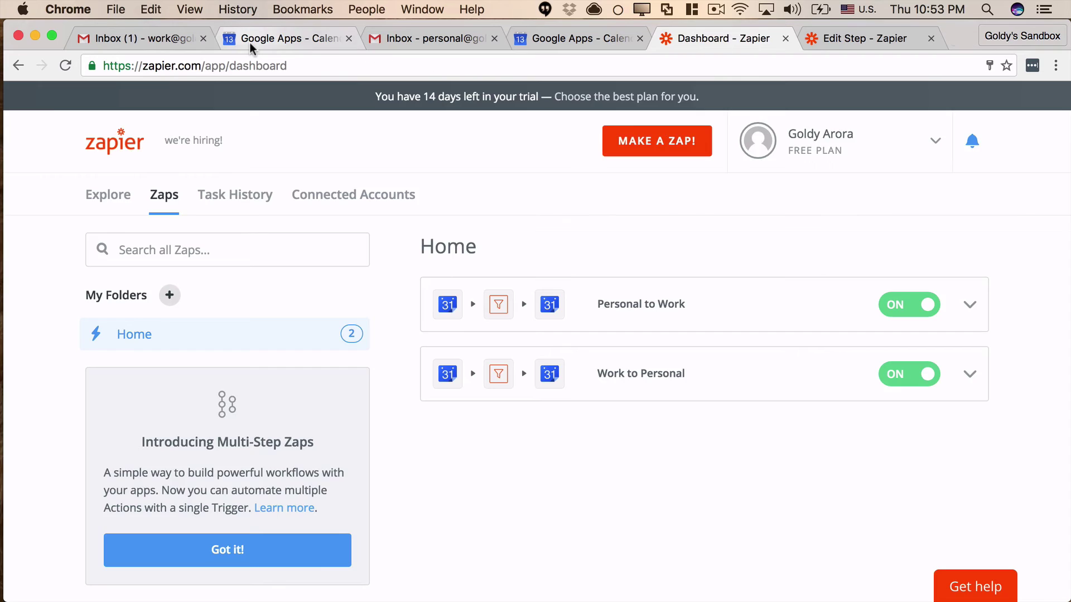
- Reload the work calendar to check for the copied event, close the personal Gmail and compare with the personal calendar
{"action": "left_click", "coordinate": [249, 40]}
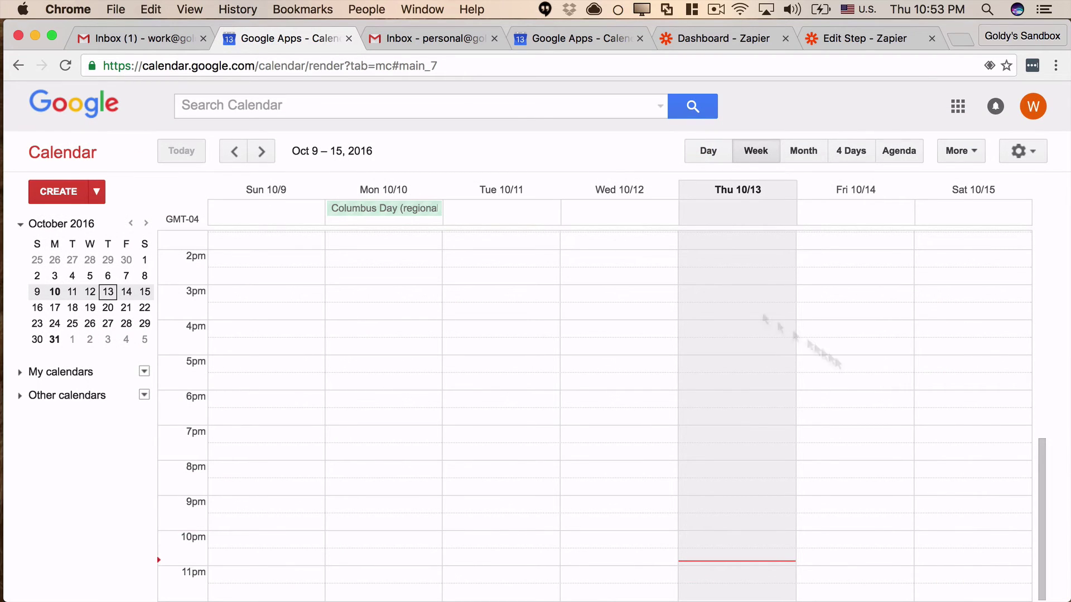
{"action": "left_click", "coordinate": [65, 66]}
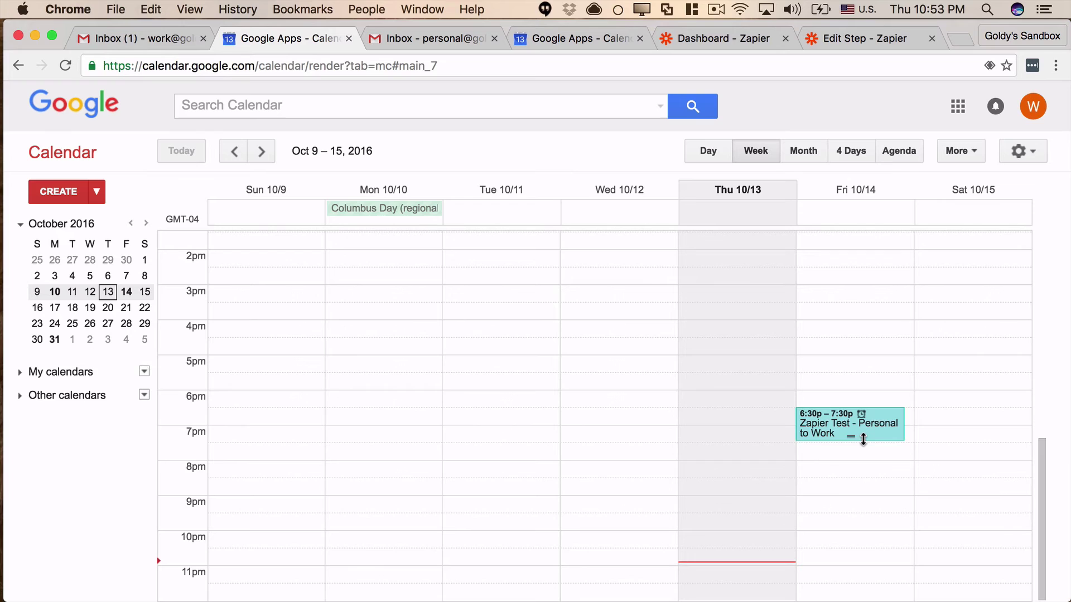
{"action": "left_click", "coordinate": [494, 38]}
{"action": "left_click", "coordinate": [463, 40]}
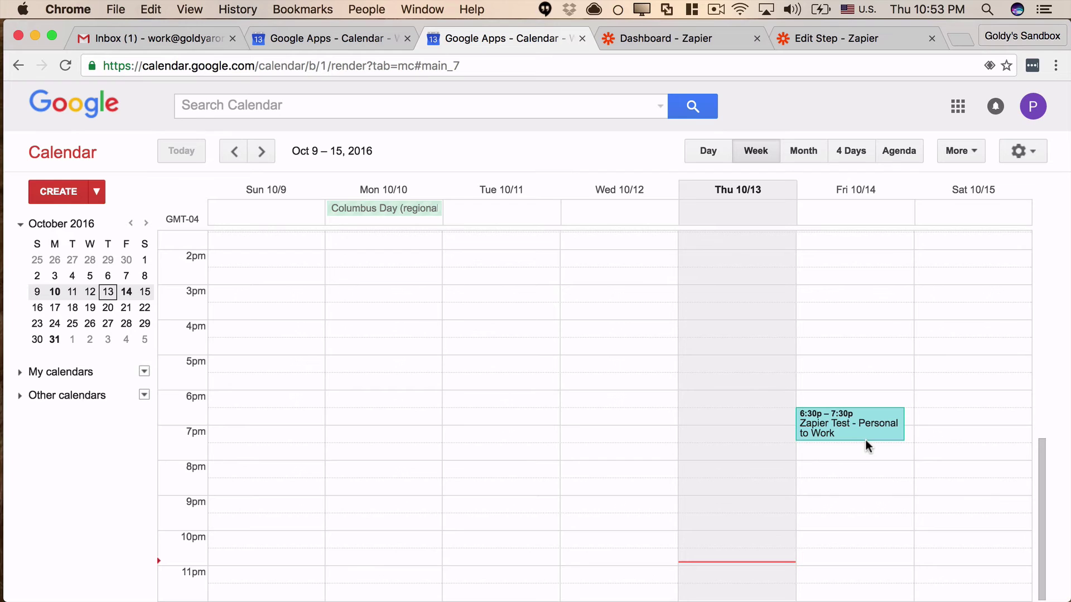
- Create and save the event "Zapier Test - Work to Personal" on 10/15/2016, 6:30pm to 7:30pm, in the work calendar
{"action": "left_click", "coordinate": [315, 31]}
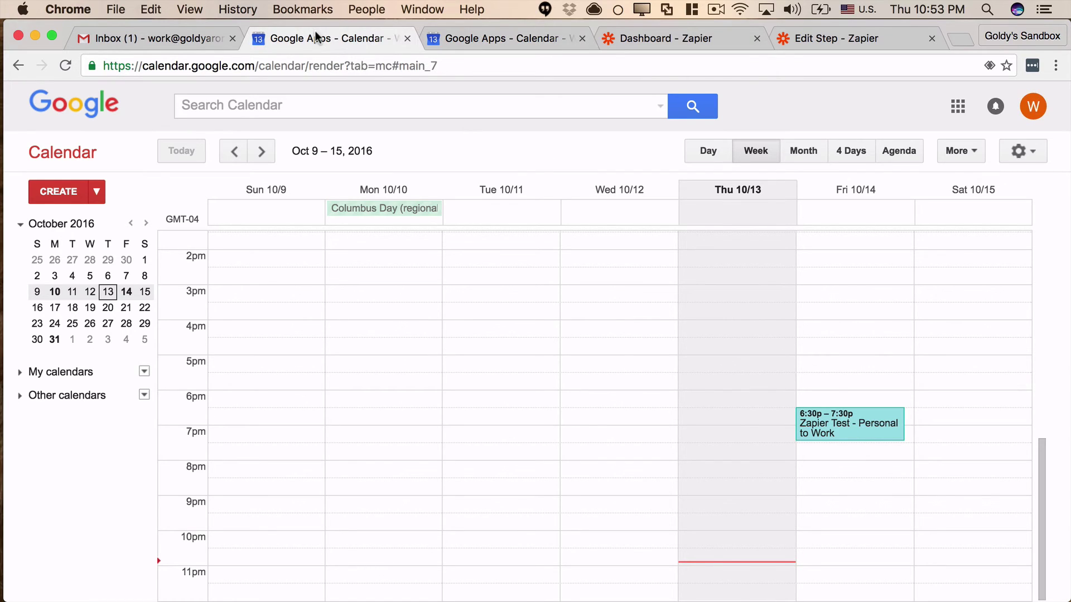
{"action": "left_click", "coordinate": [1032, 103]}
{"action": "left_click", "coordinate": [1033, 102]}
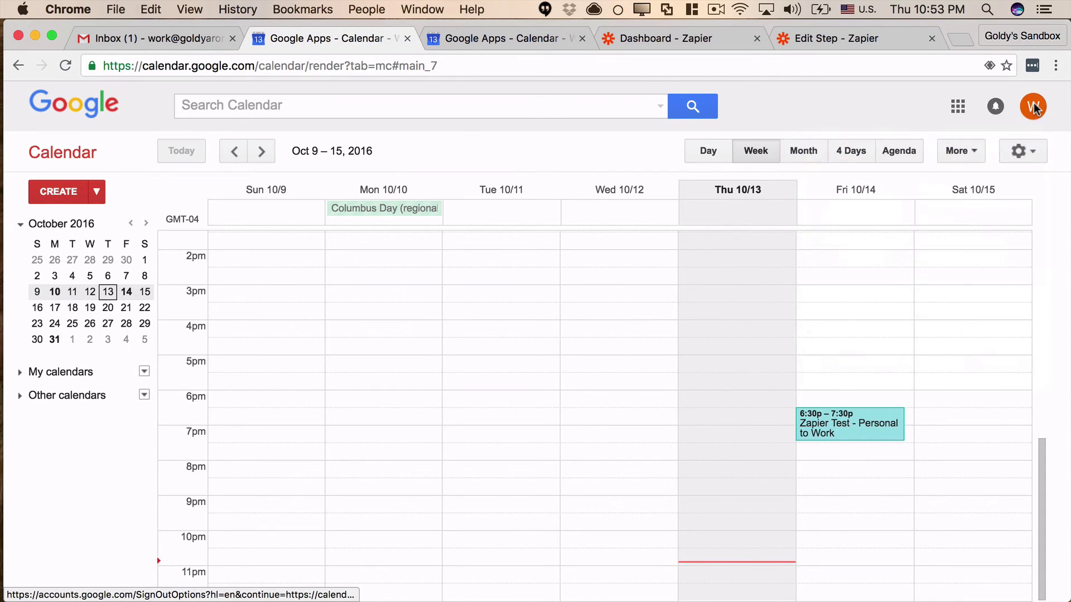
{"action": "left_click", "coordinate": [932, 419]}
{"action": "left_click", "coordinate": [931, 419]}
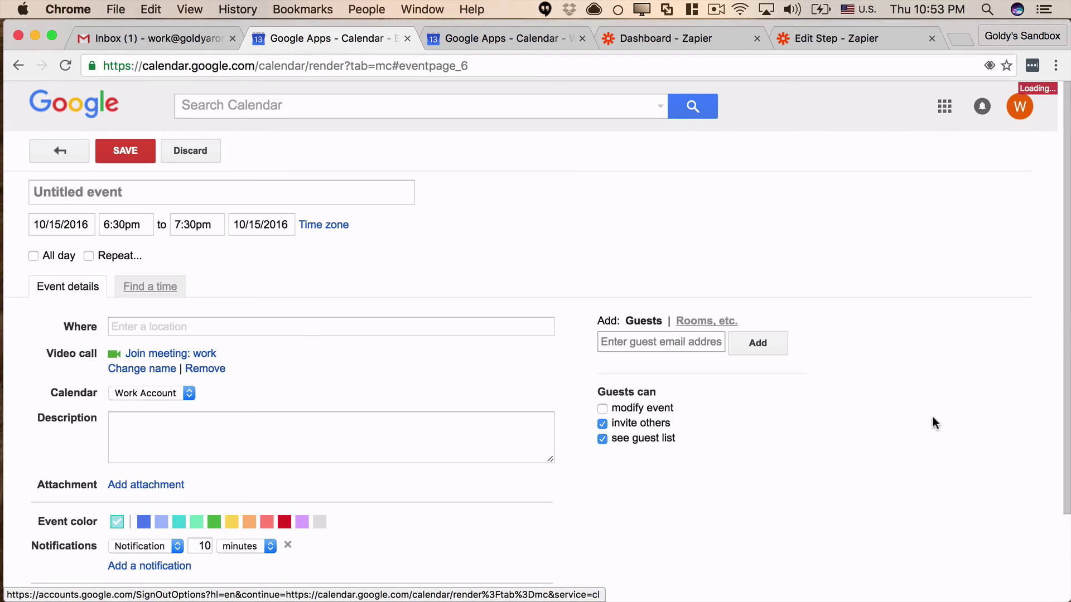
{"action": "left_click", "coordinate": [146, 190]}
{"action": "type", "text": "Zapier Test - Work to P"}
{"action": "type", "text": "ersonal"}
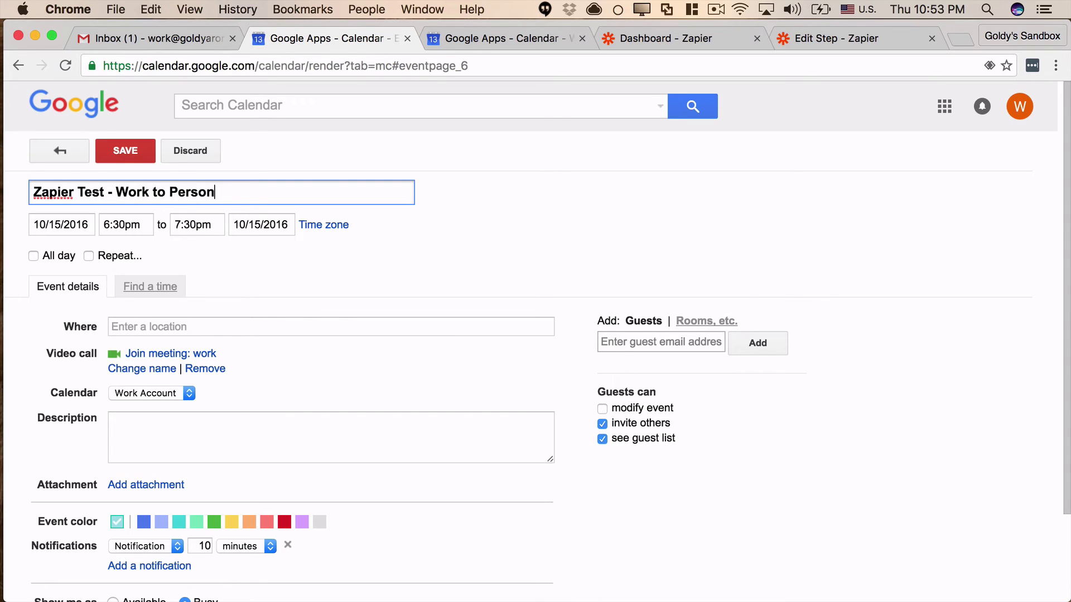
{"action": "left_click", "coordinate": [129, 161]}
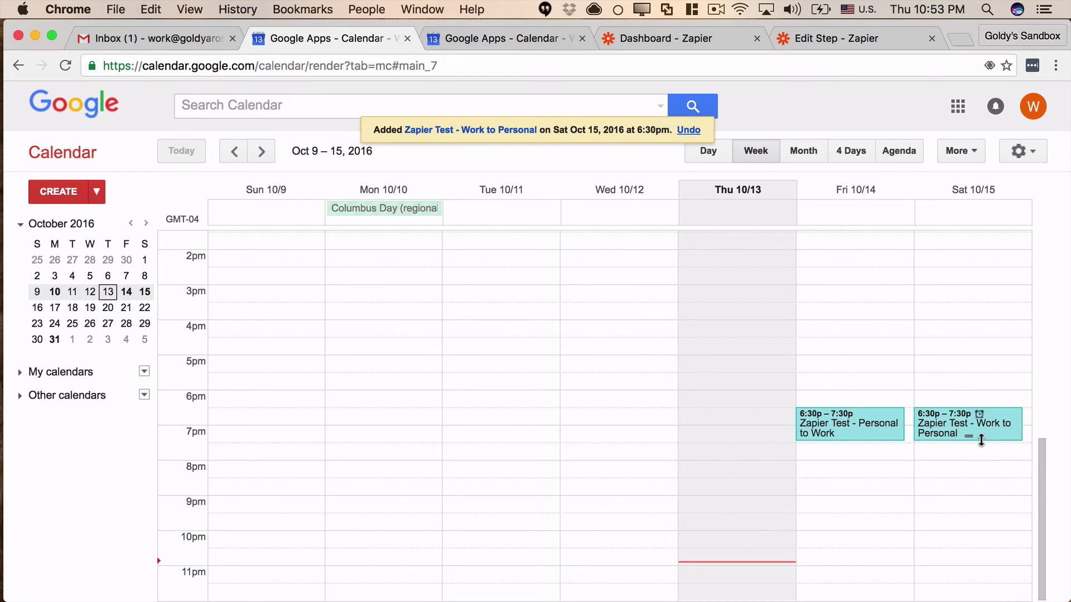
- Move the Work to Personal test event to 4pm–5pm on Saturday and check the personal calendar for it
{"action": "left_click_drag", "start_coordinate": [978, 429], "coordinate": [979, 341]}
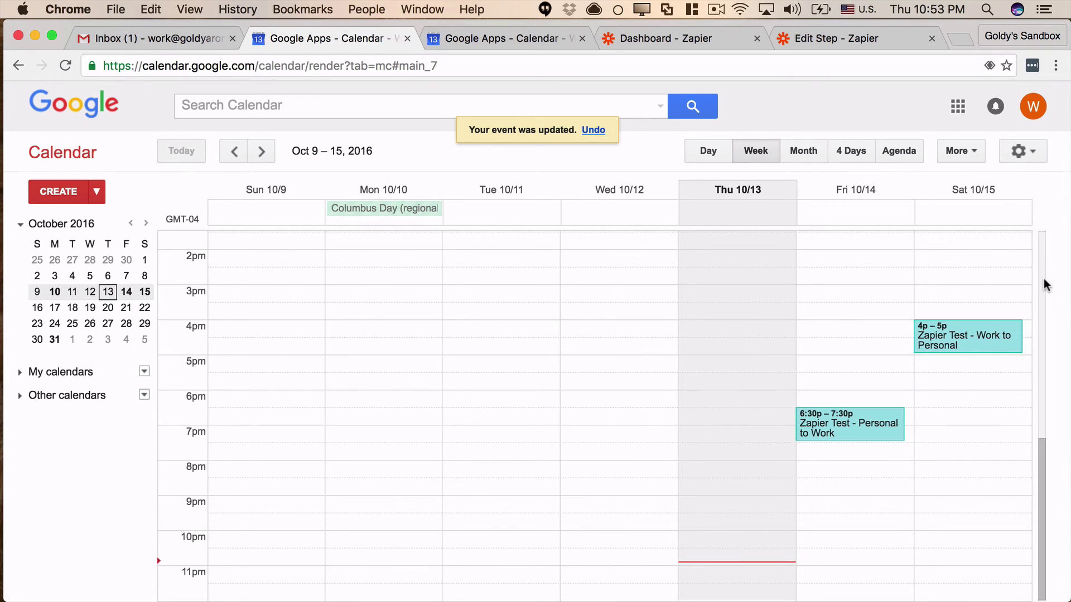
{"action": "scroll", "coordinate": [1043, 282], "scroll_direction": "up", "scroll_amount": 5}
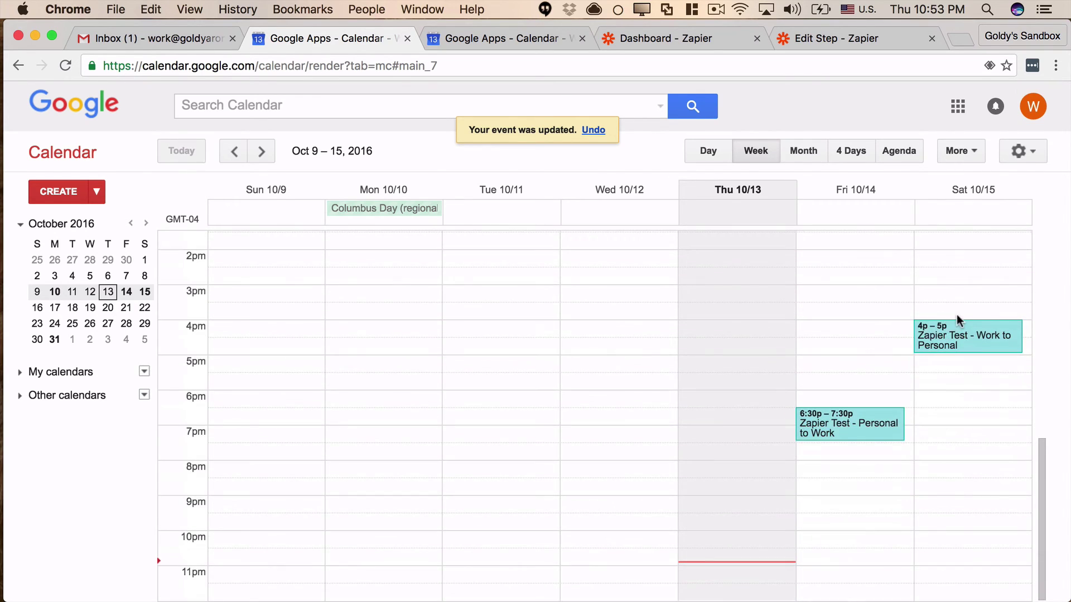
{"action": "left_click", "coordinate": [507, 41]}
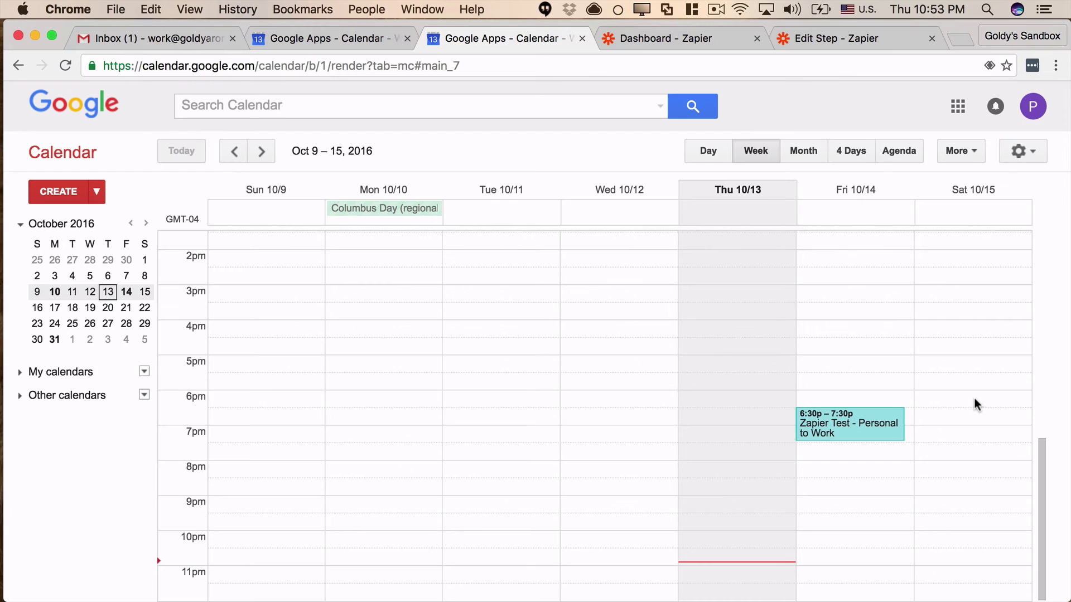
- Run the Work to Personal Zap manually from the Zapier dashboard and check the personal calendar for the copied event
{"action": "left_click", "coordinate": [651, 39]}
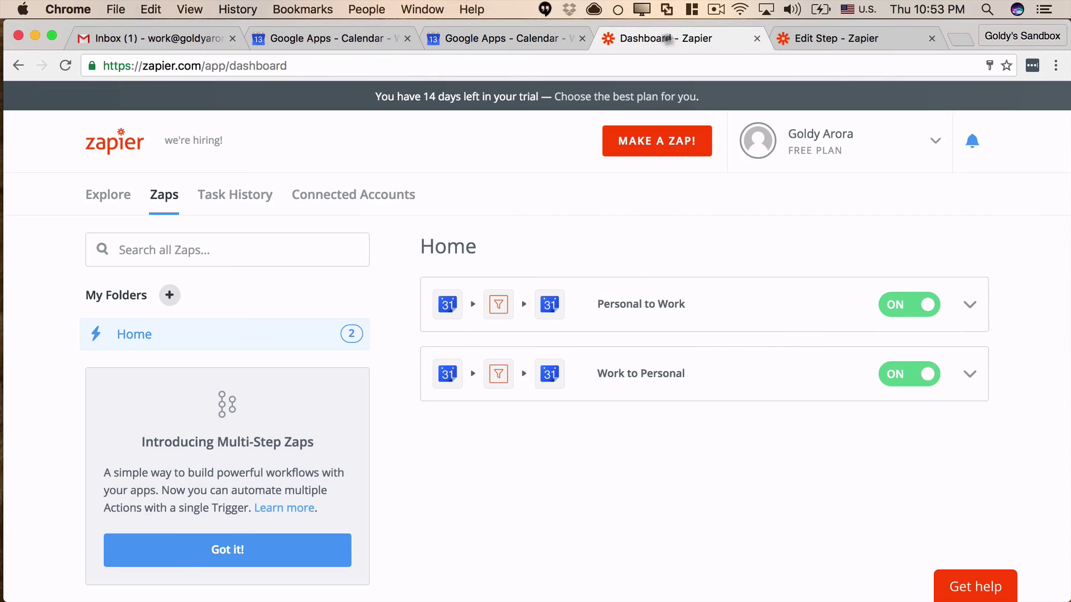
{"action": "scroll", "coordinate": [768, 476], "scroll_direction": "down", "scroll_amount": 2}
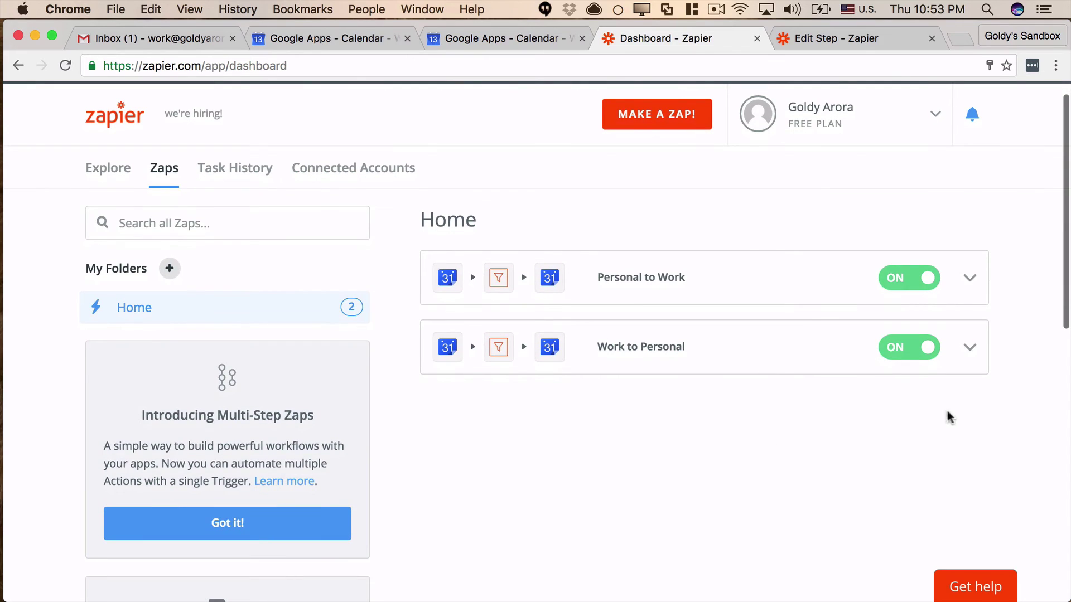
{"action": "left_click", "coordinate": [970, 348]}
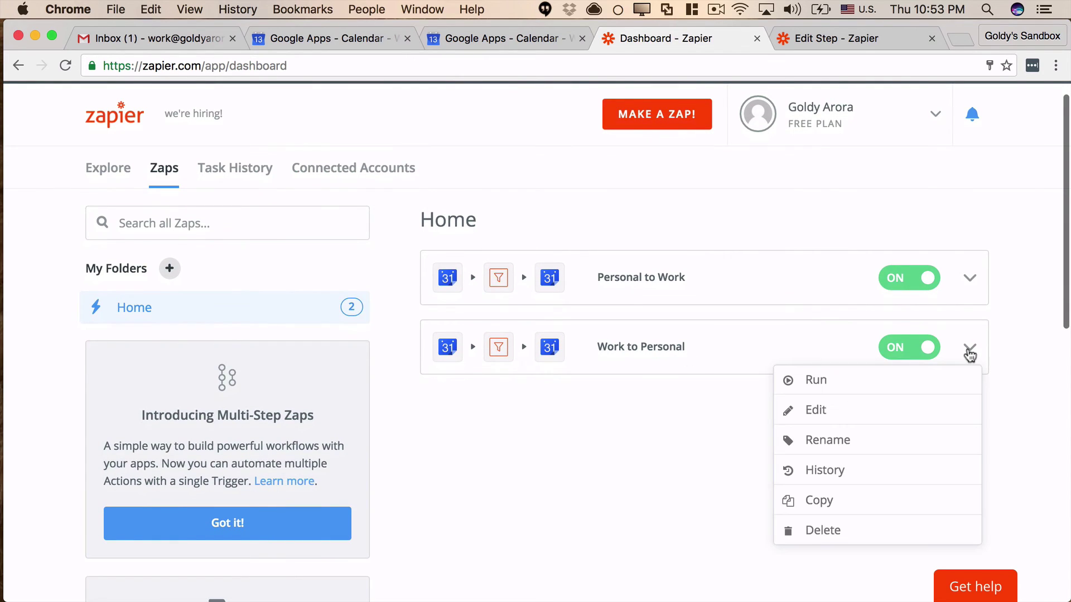
{"action": "left_click", "coordinate": [845, 381]}
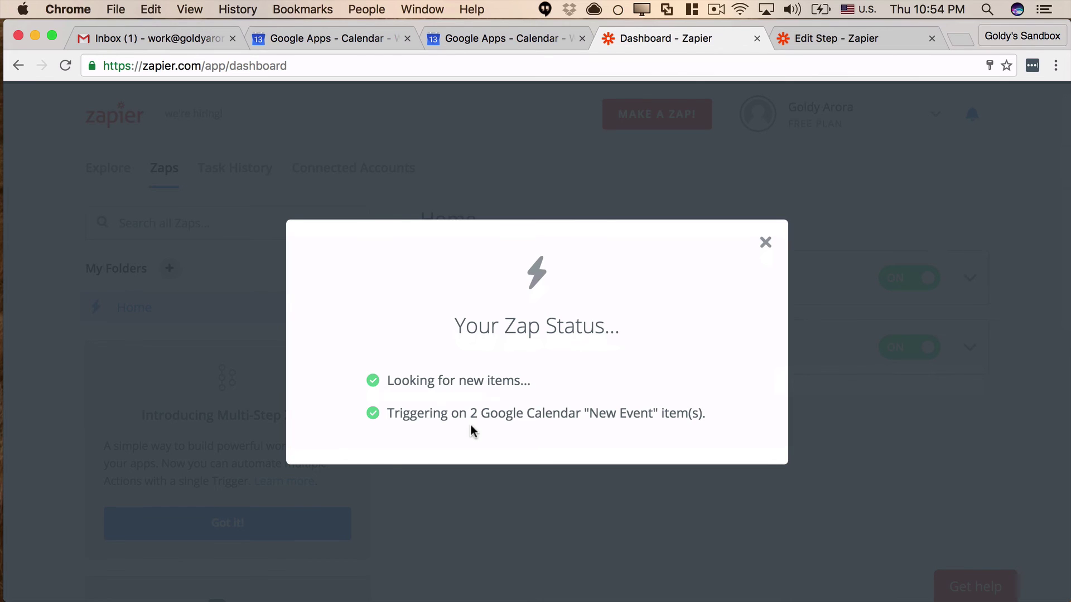
{"action": "left_click", "coordinate": [361, 43]}
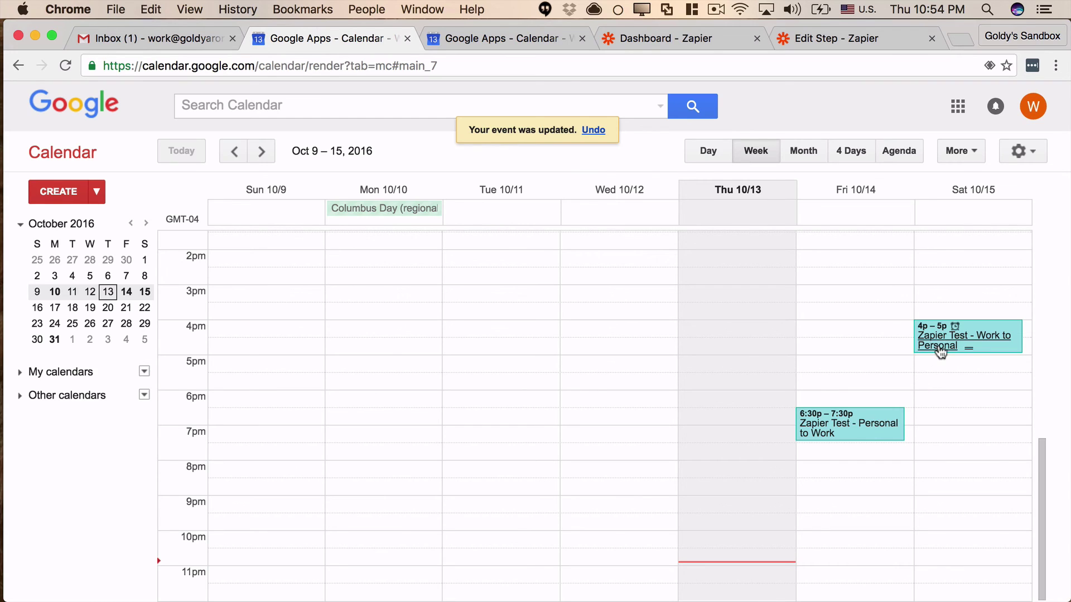
{"action": "left_click", "coordinate": [645, 39]}
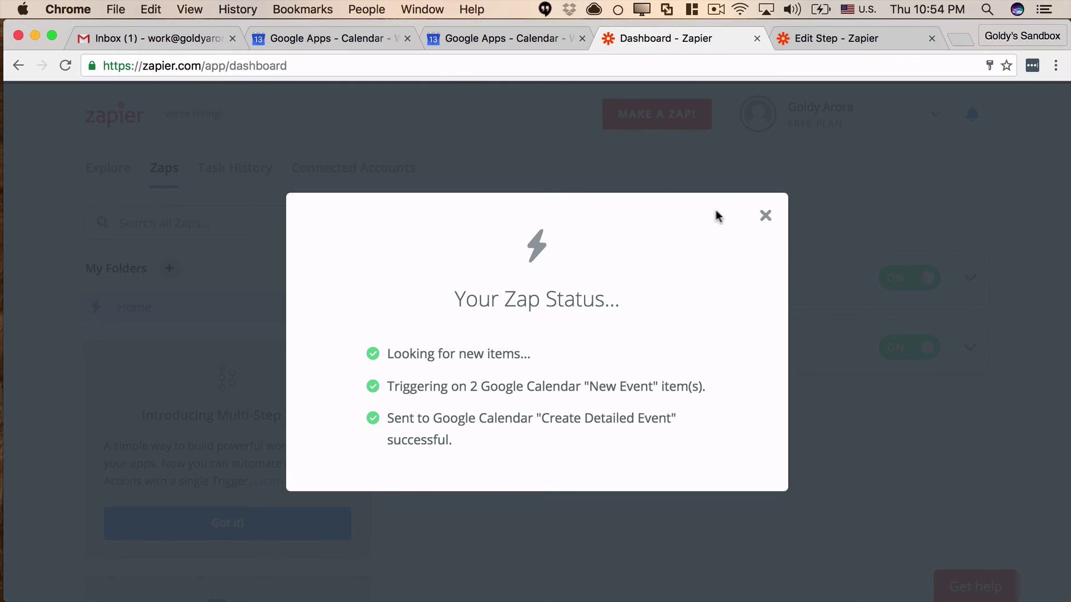
{"action": "left_click", "coordinate": [766, 220]}
{"action": "left_click", "coordinate": [449, 45]}
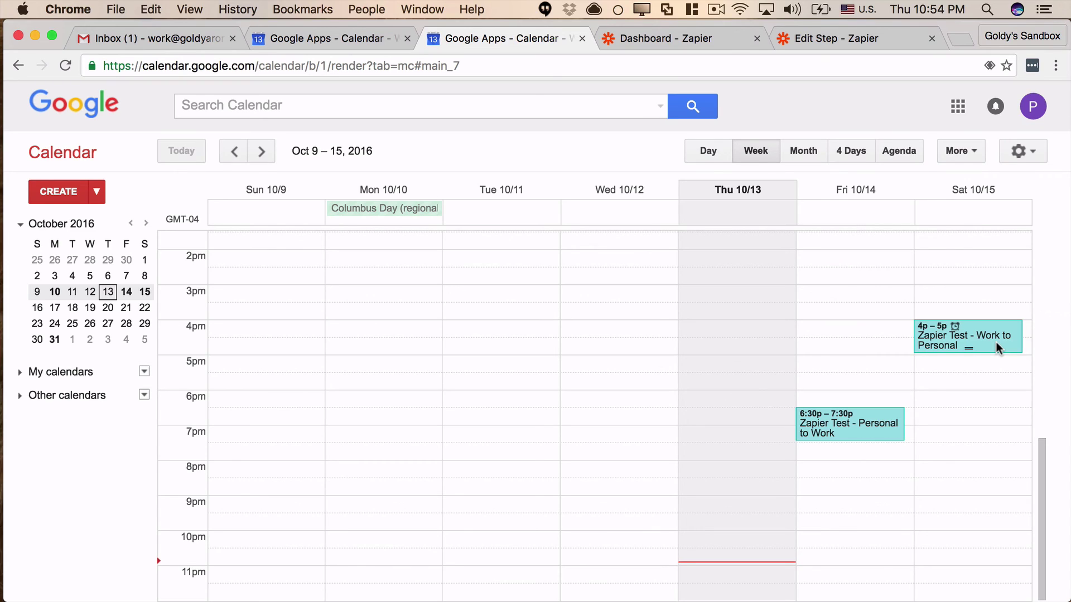
- Open the Work to Personal Zap's task history from the Zapier dashboard and examine the status of its entries
{"action": "left_click", "coordinate": [675, 41]}
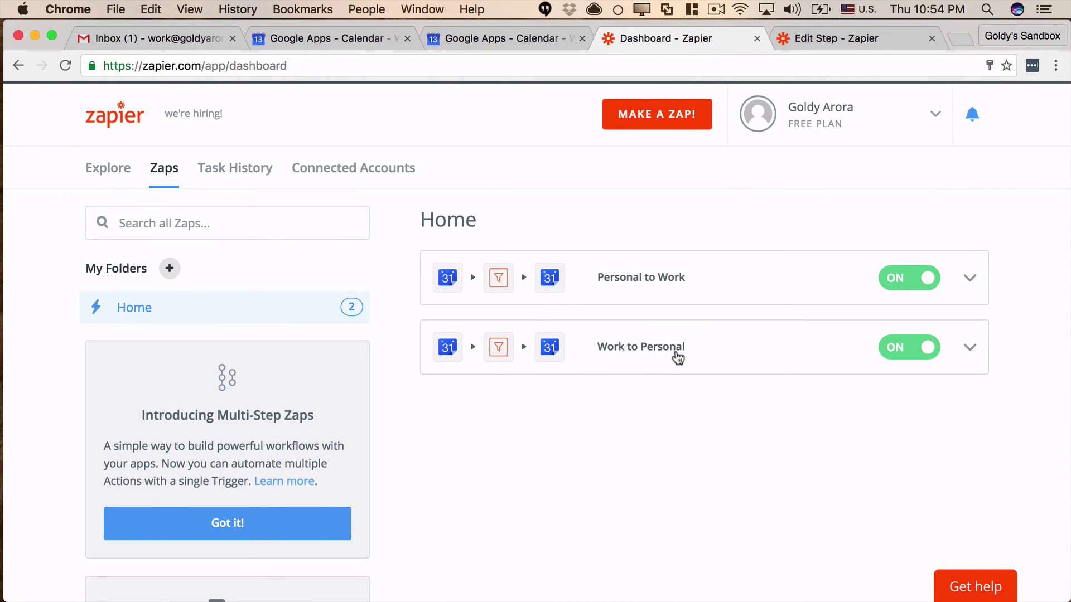
{"action": "left_click", "coordinate": [971, 351]}
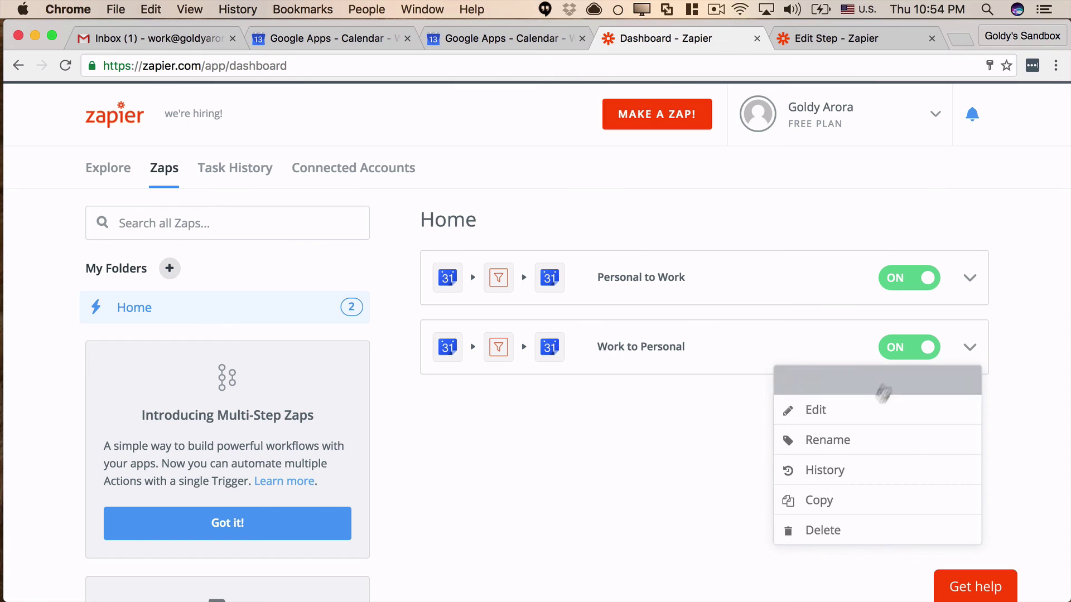
{"action": "left_click", "coordinate": [849, 476]}
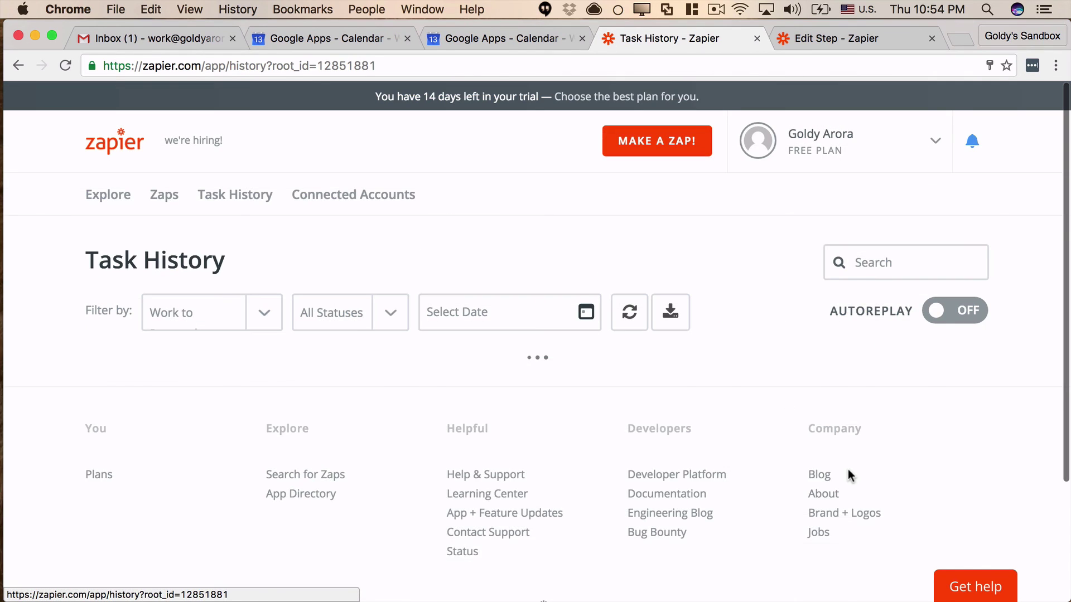
{"action": "scroll", "coordinate": [219, 513], "scroll_direction": "down", "scroll_amount": 2}
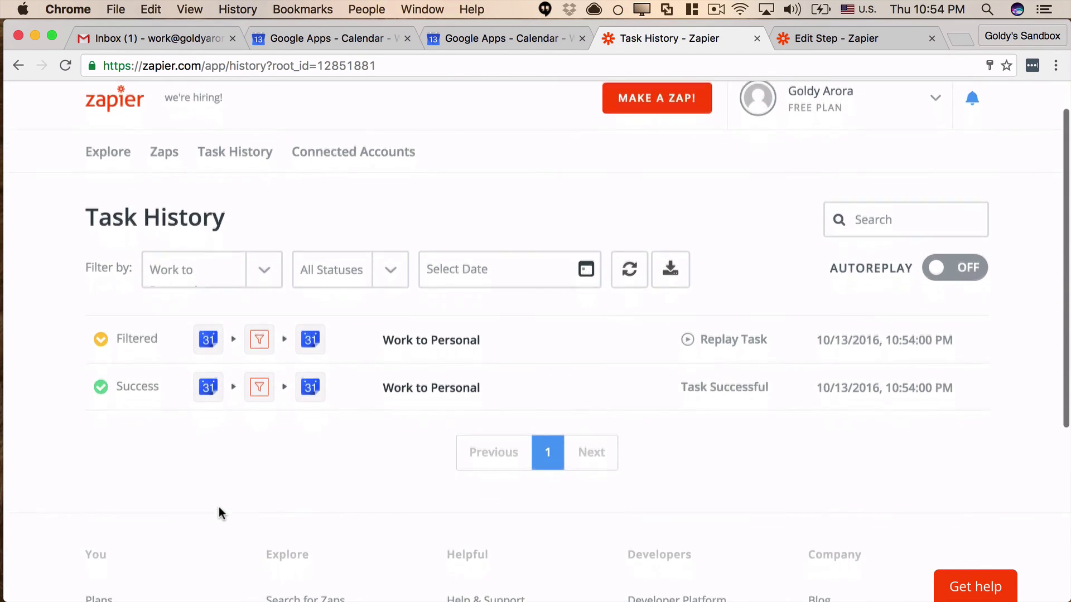
- Open the successful Work to Personal task and examine the results of its trigger, filter and action steps
{"action": "left_click", "coordinate": [145, 386]}
{"action": "scroll", "coordinate": [411, 432], "scroll_direction": "down", "scroll_amount": 5}
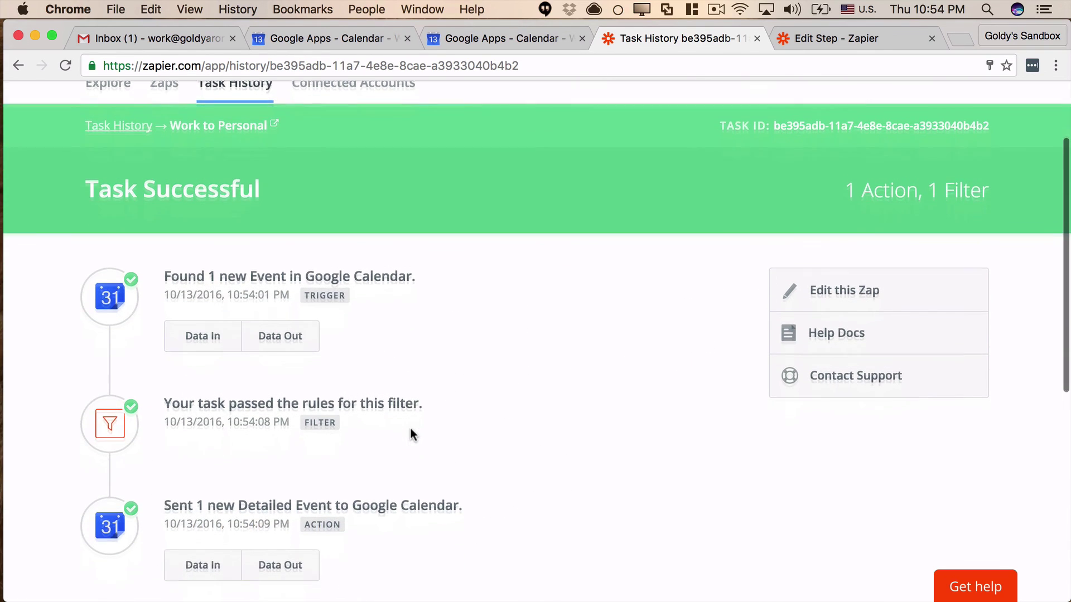
{"action": "scroll", "coordinate": [410, 435], "scroll_direction": "up", "scroll_amount": 5}
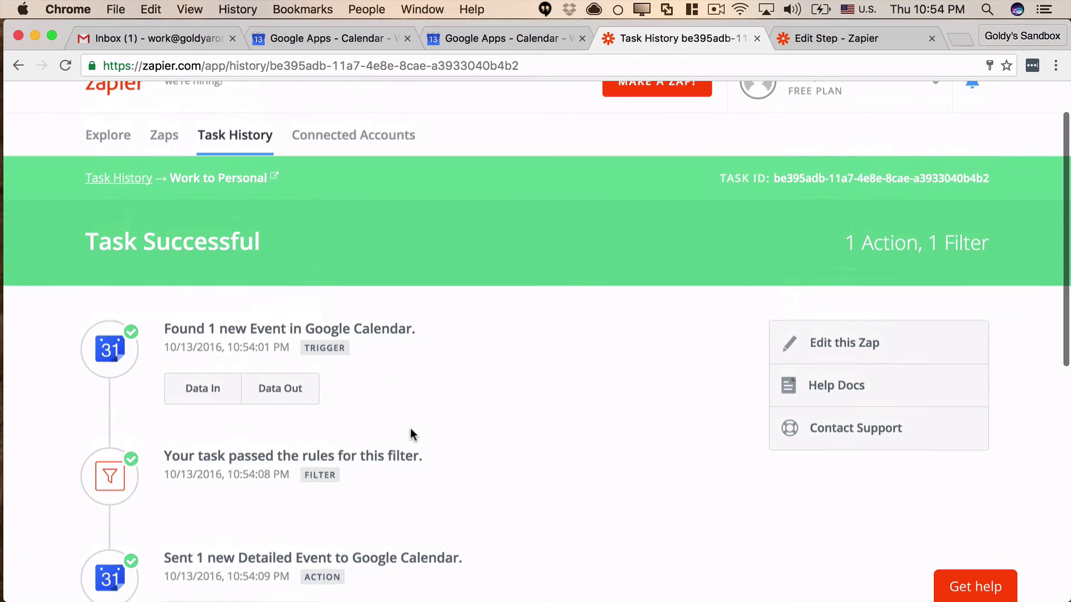
- Reopen the Work to Personal Zap's task history and examine the filtered task's details, including which filter rule applied
{"action": "left_click", "coordinate": [120, 185]}
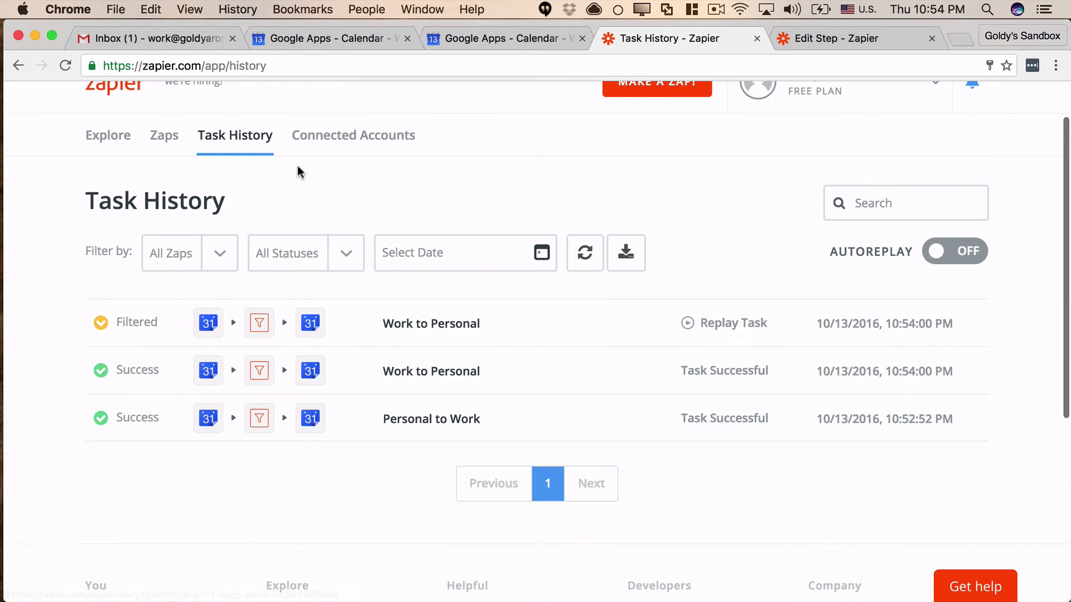
{"action": "left_click", "coordinate": [159, 139]}
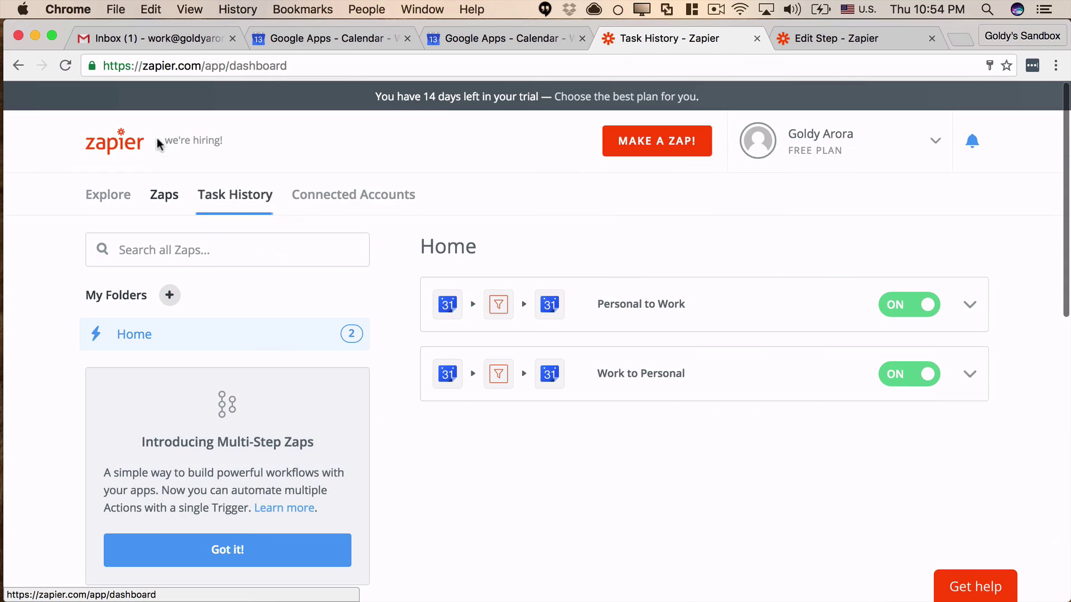
{"action": "left_click", "coordinate": [968, 373]}
{"action": "left_click", "coordinate": [820, 508]}
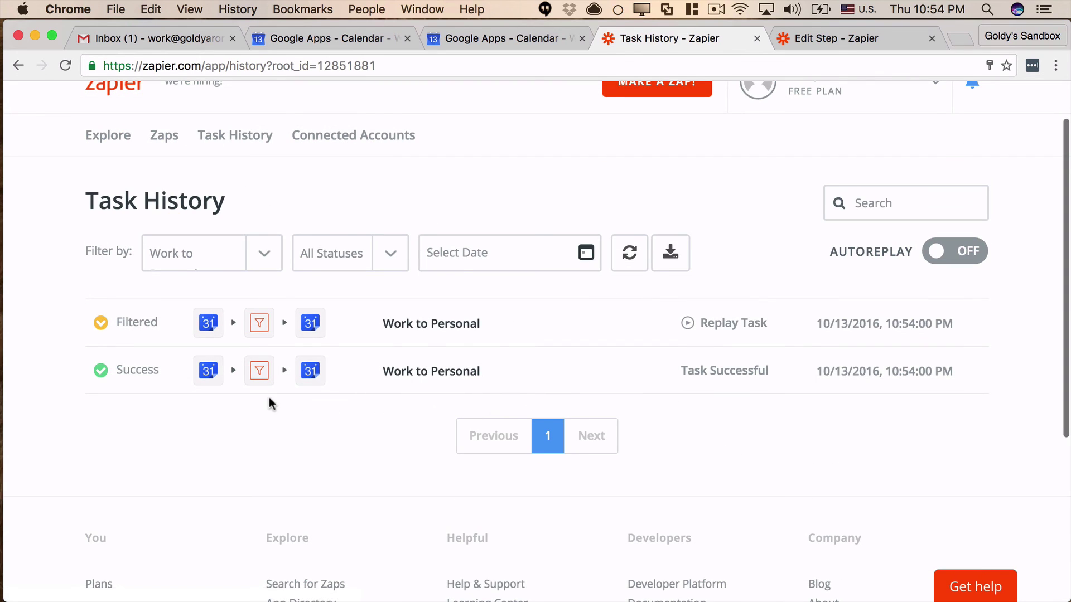
{"action": "left_click", "coordinate": [144, 338]}
{"action": "scroll", "coordinate": [439, 392], "scroll_direction": "down", "scroll_amount": 5}
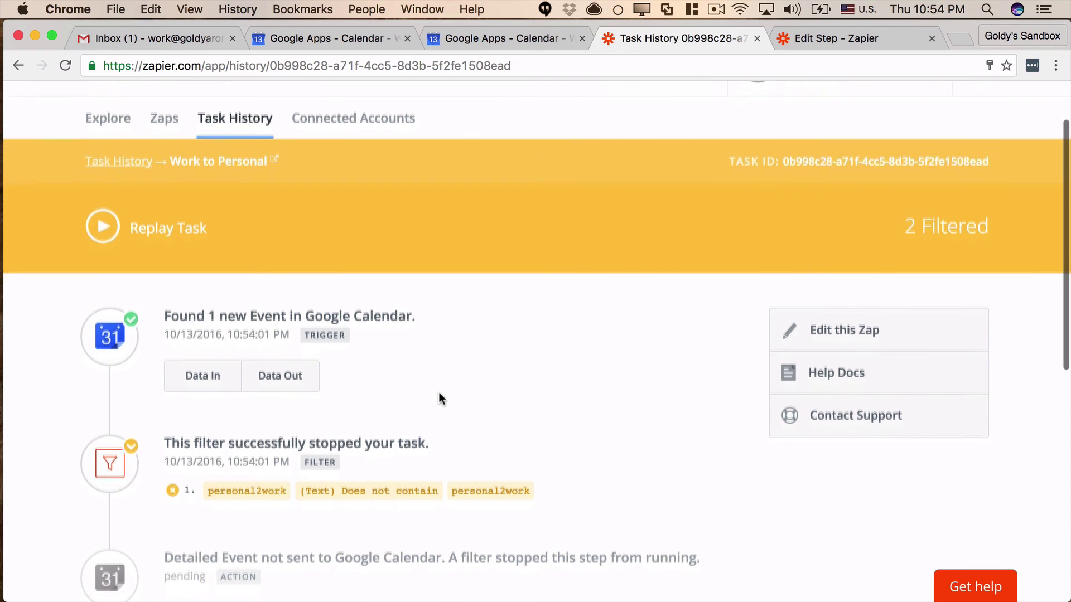